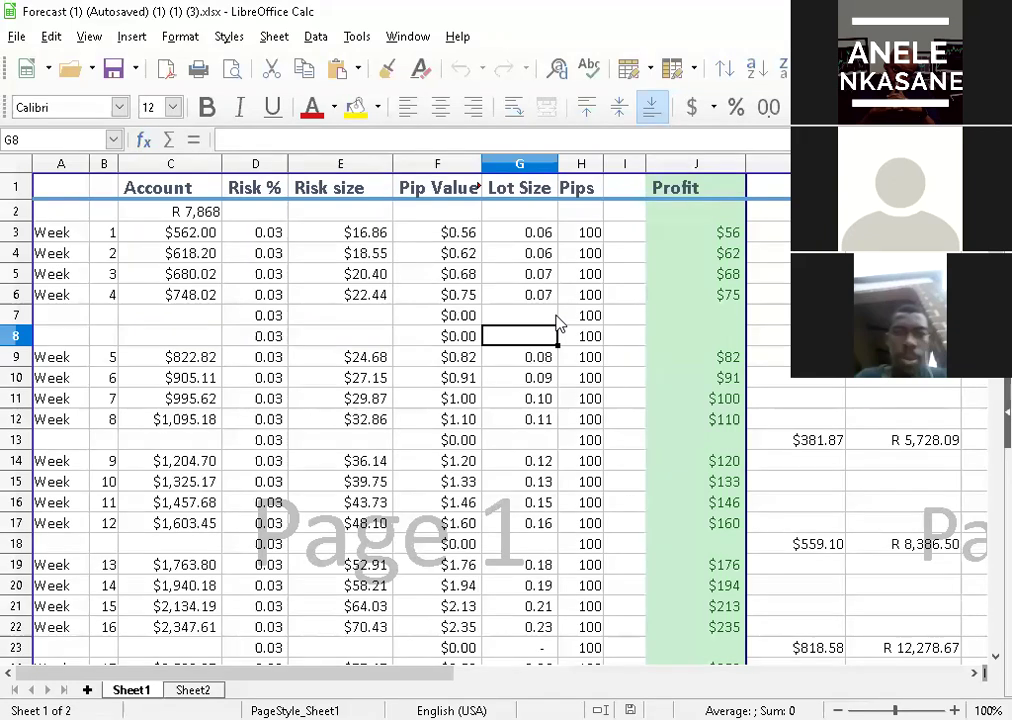
Examine the rand balance, the Account, Risk % and Risk size headings, and how week 1's risk size is calculated
click(174, 212)
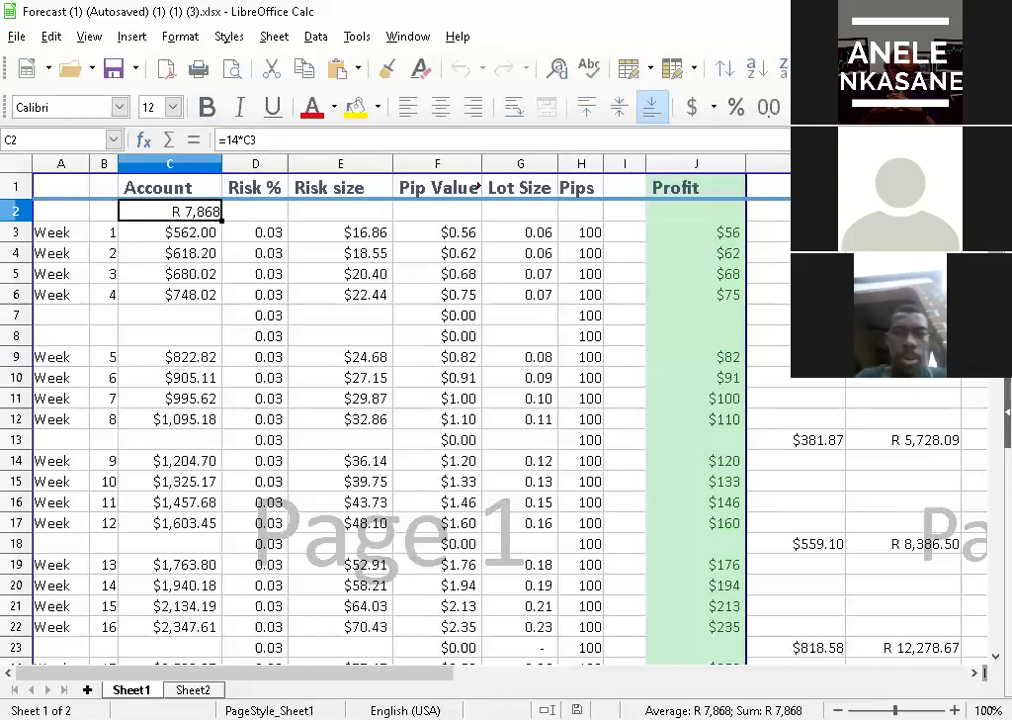
scroll(983, 388, down, 15)
scroll(470, 308, up, 15)
click(198, 186)
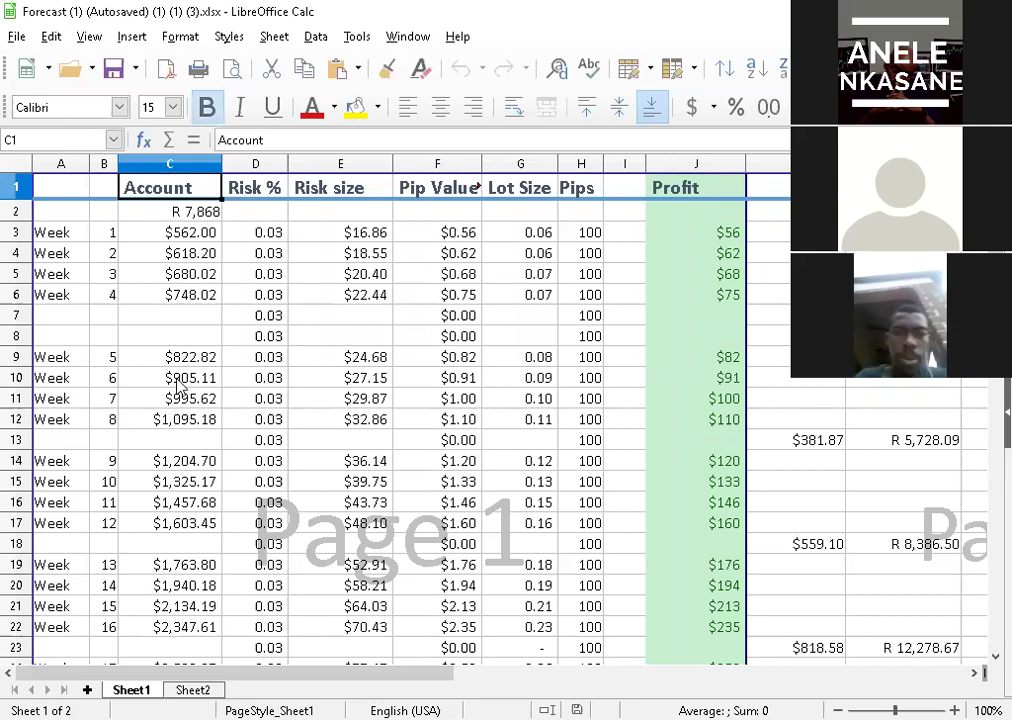
click(263, 193)
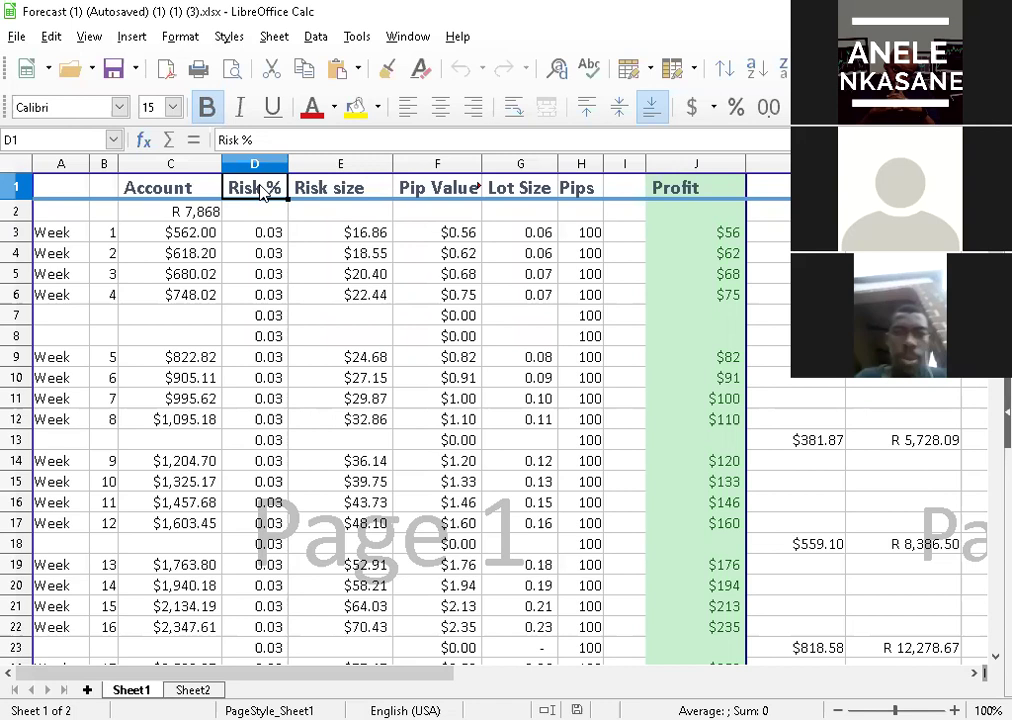
click(350, 192)
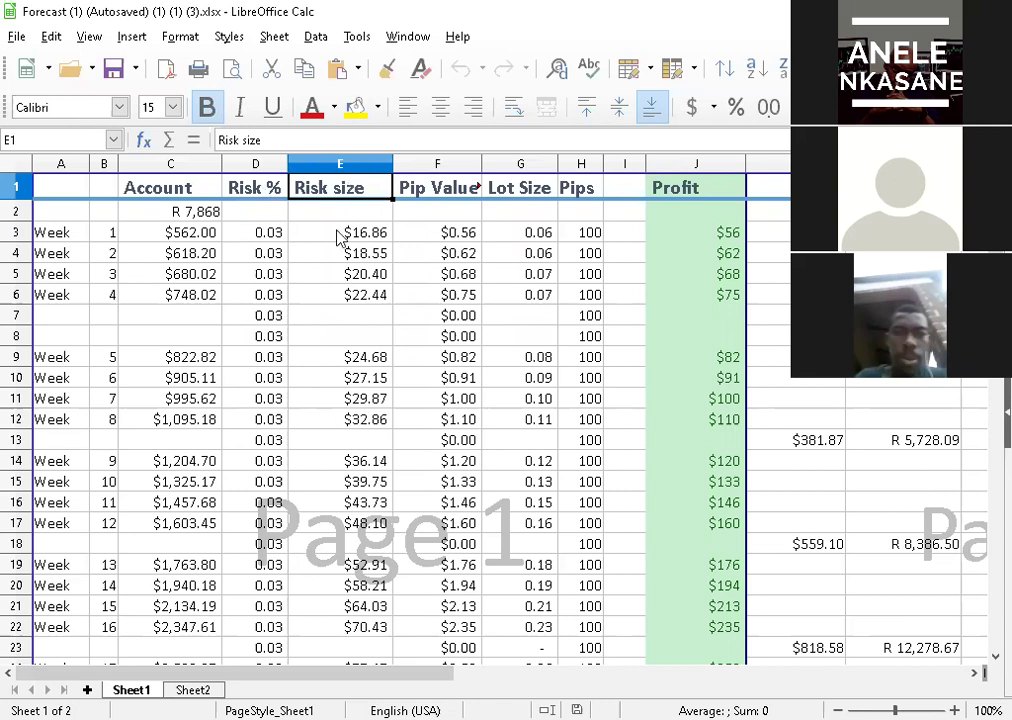
click(262, 232)
key(Right)
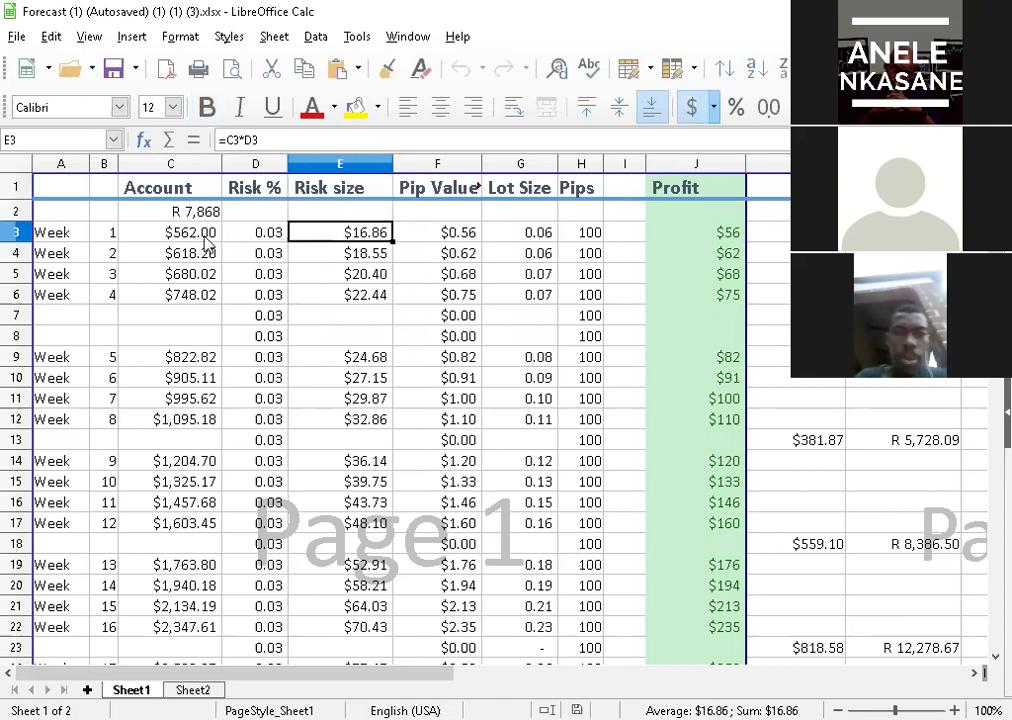
click(204, 238)
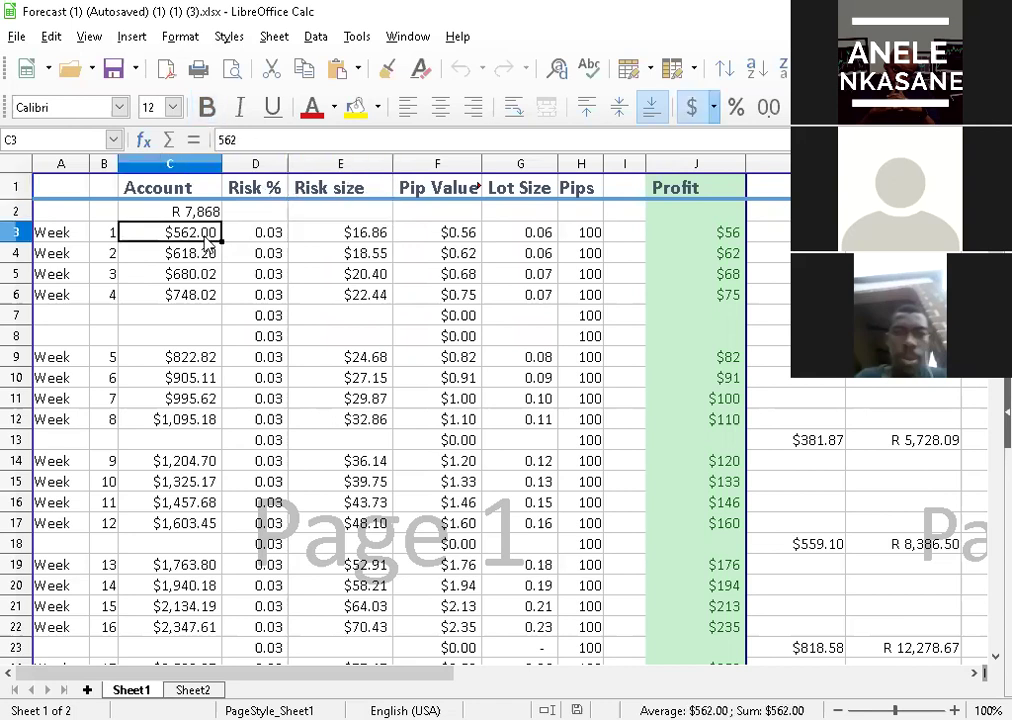
click(331, 240)
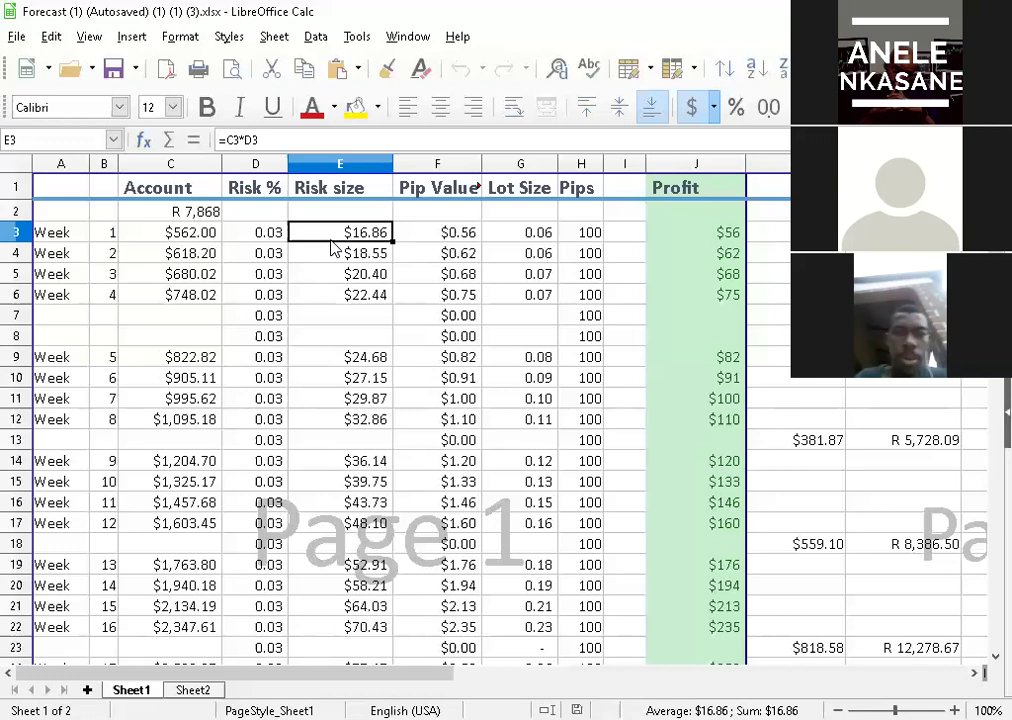
Examine the Pip Value and Lot Size columns, their week 1 formulas, and the week 1 Pips value
click(397, 240)
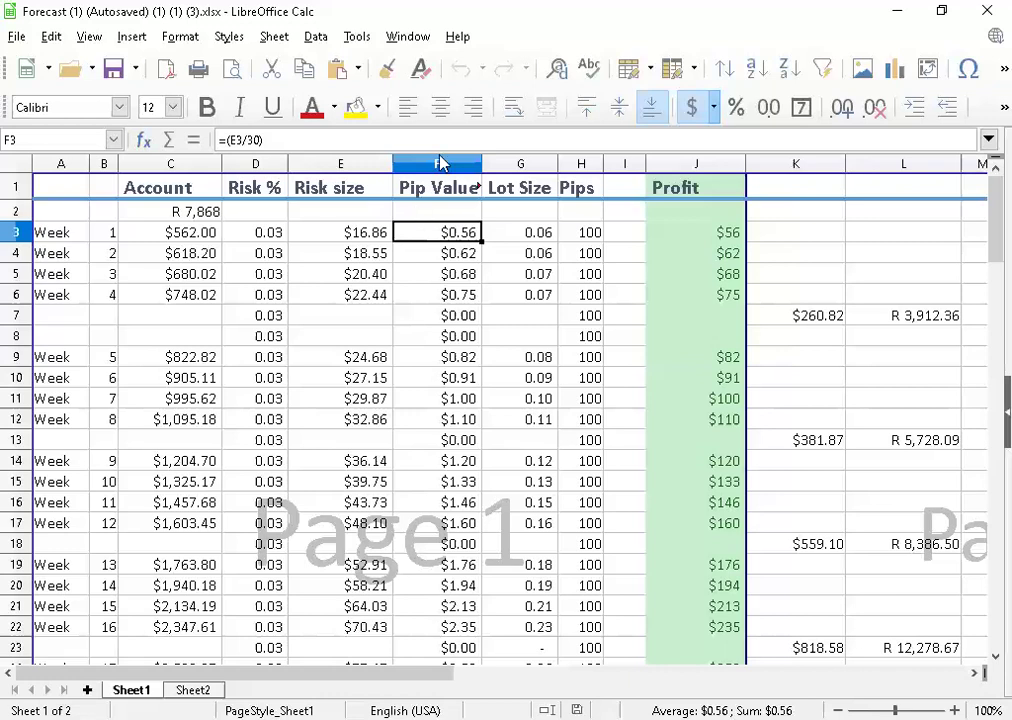
click(440, 163)
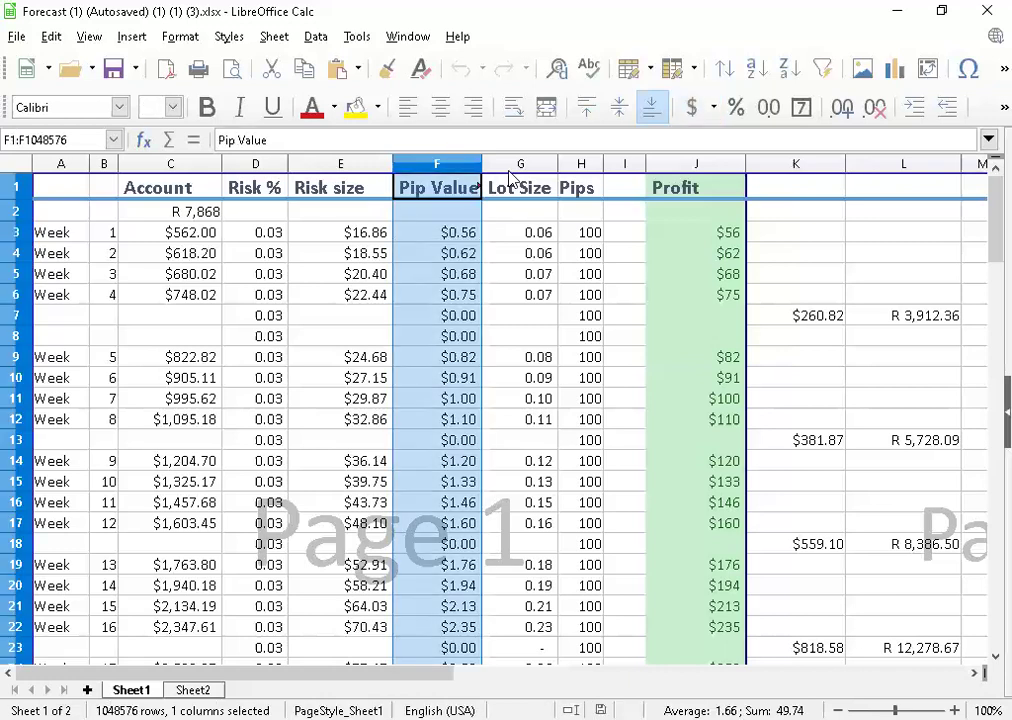
key(Right)
key(ctrl+space)
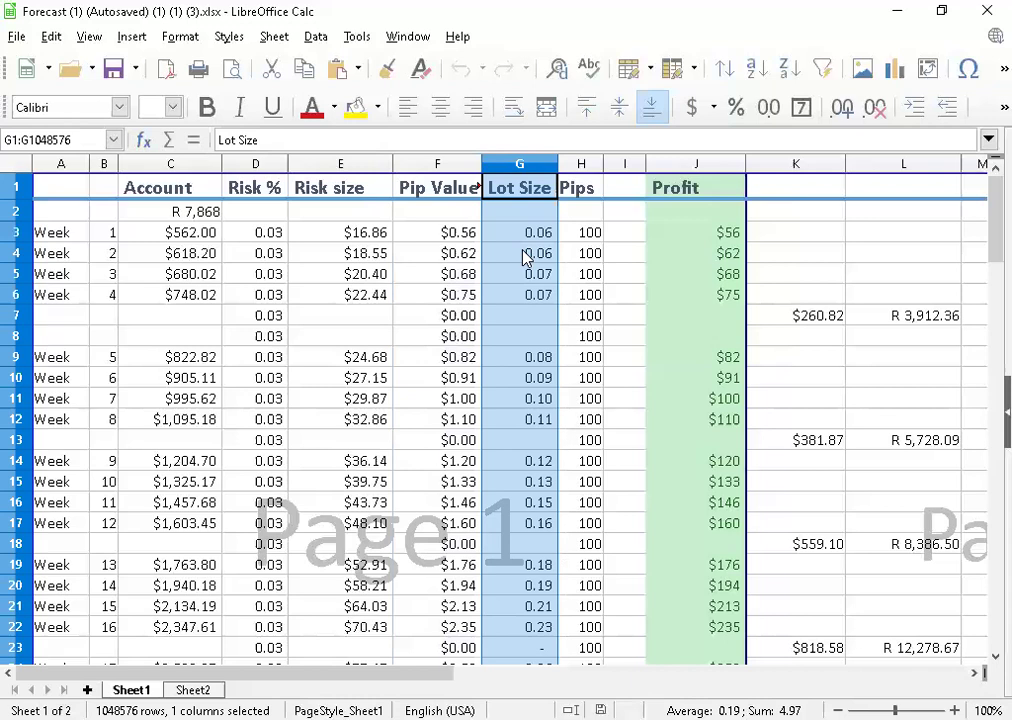
click(524, 257)
click(521, 233)
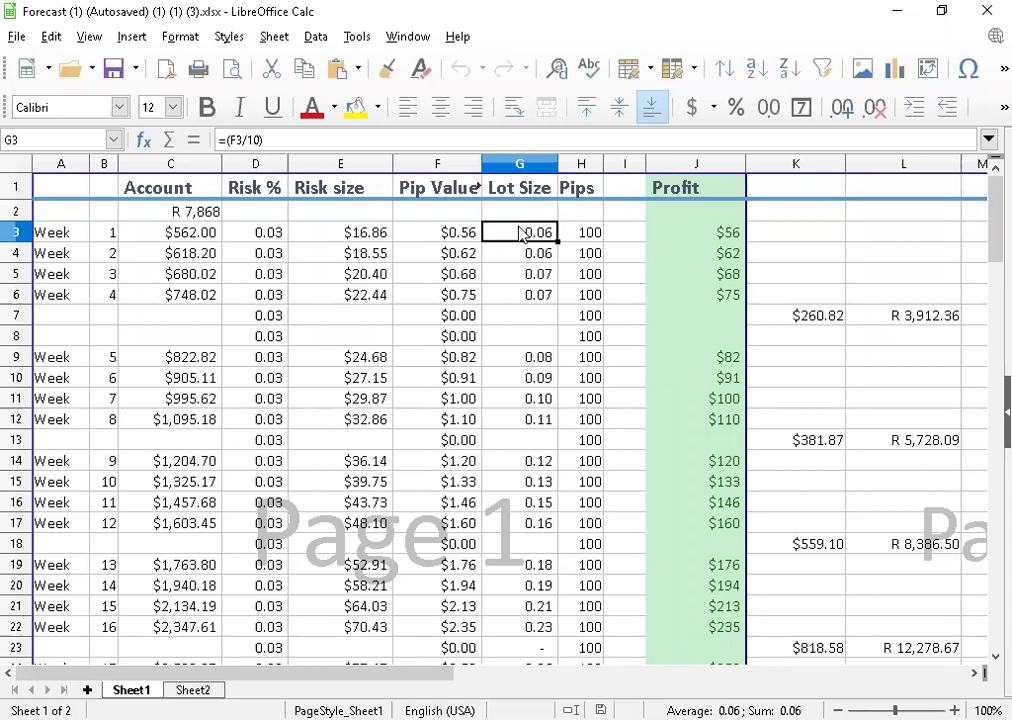
click(573, 238)
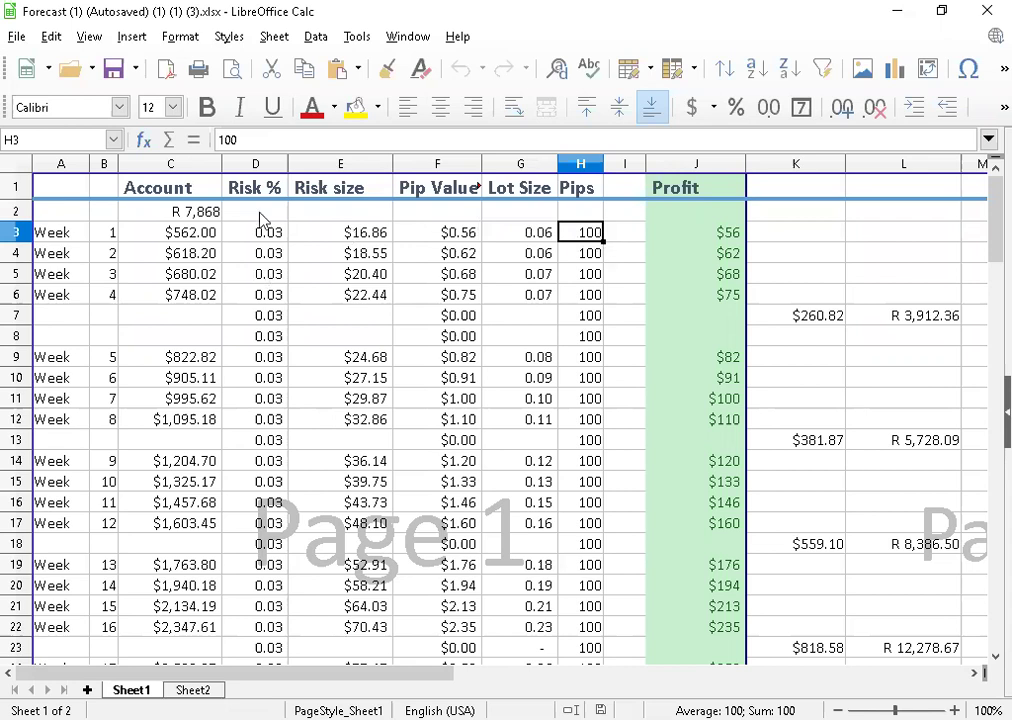
Highlight the entire Lot Size column with a yellow background
click(519, 164)
click(356, 108)
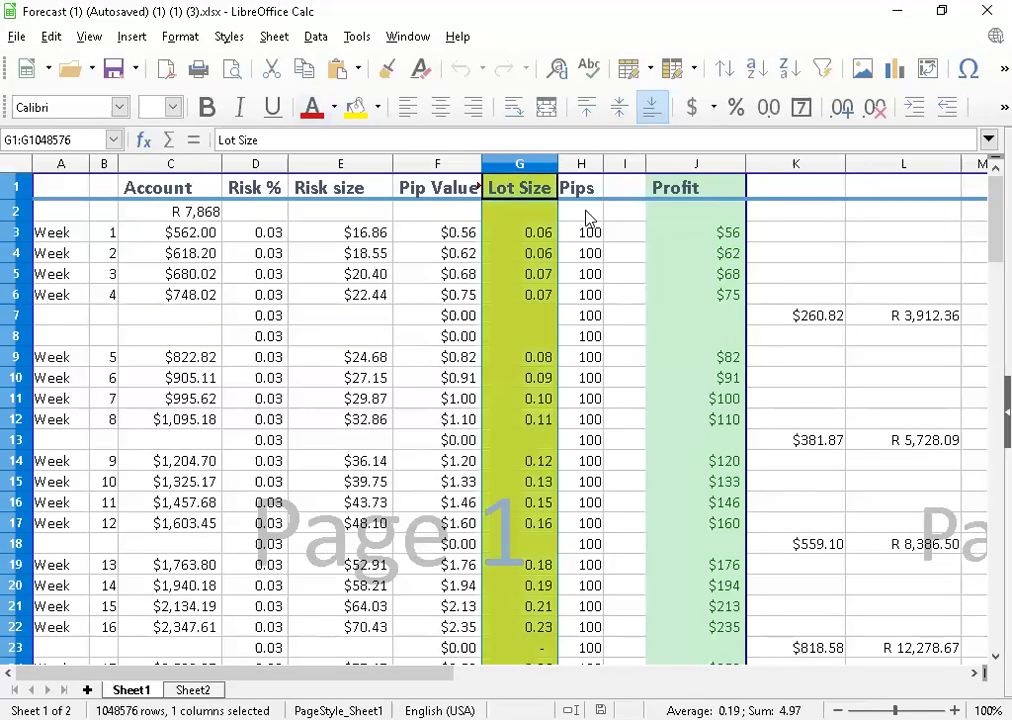
click(586, 212)
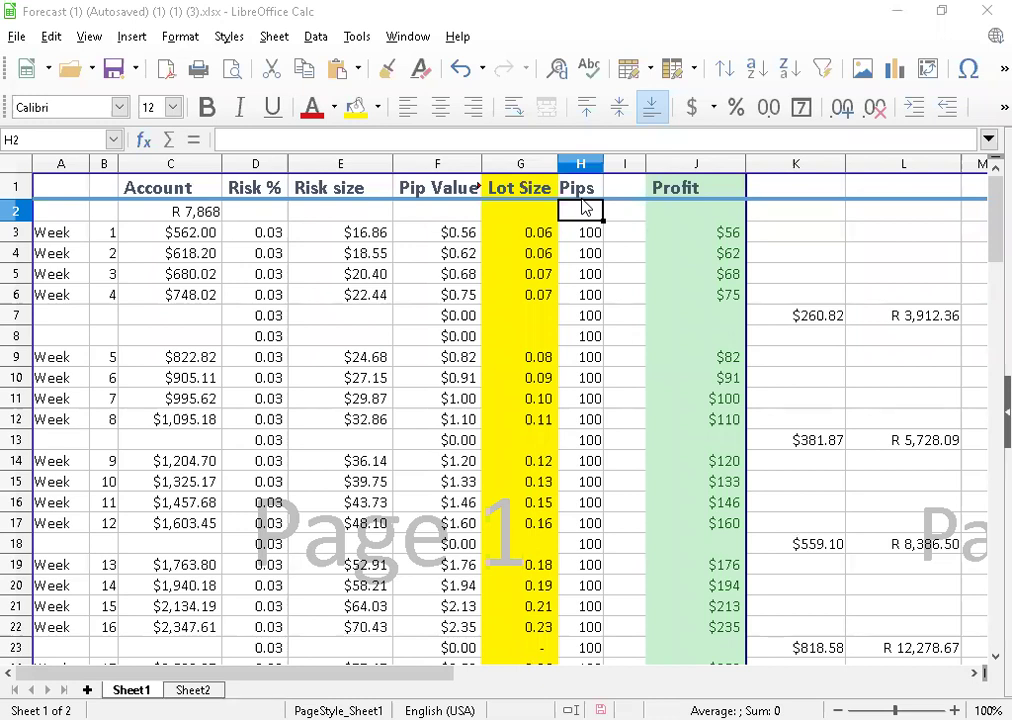
Set the week 1 account balance in C3 to 1000
click(538, 233)
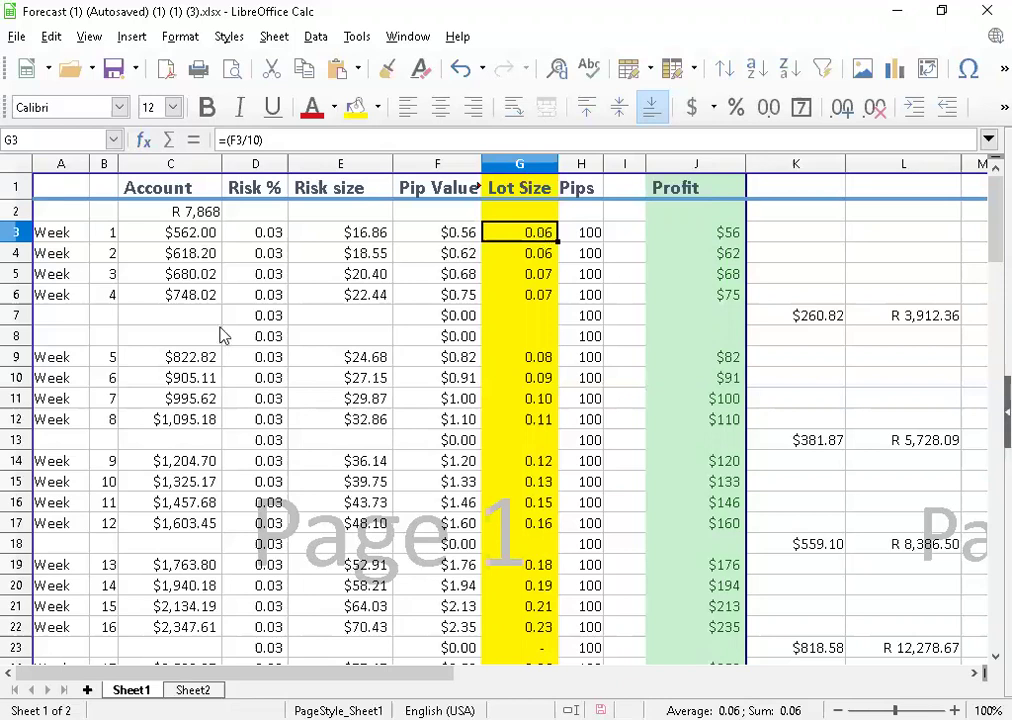
click(166, 240)
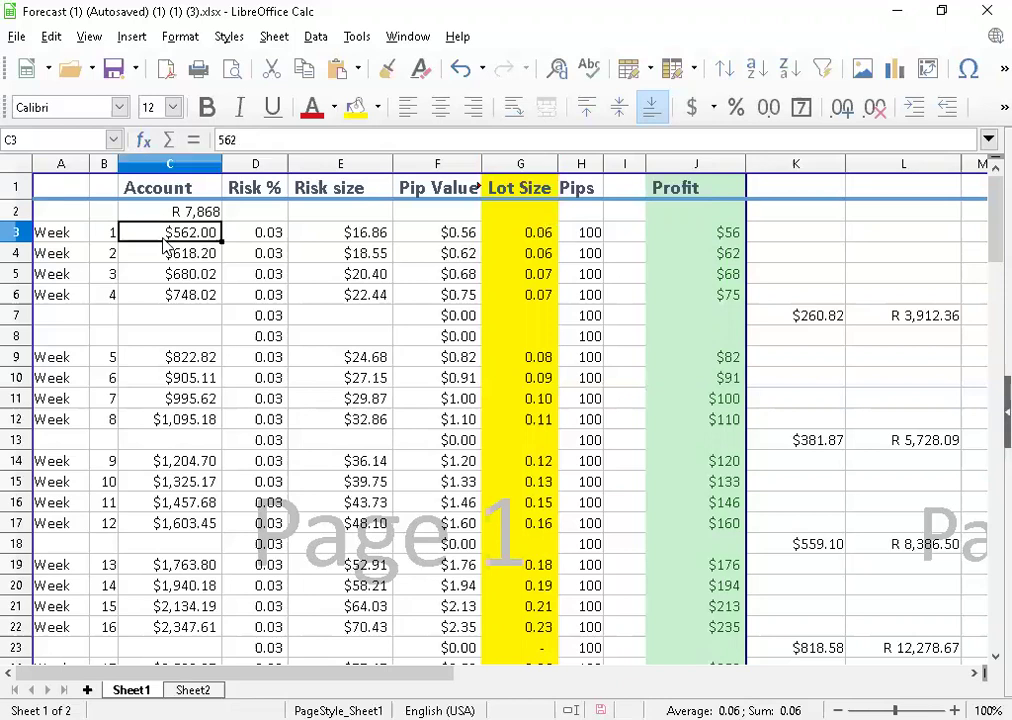
click(183, 216)
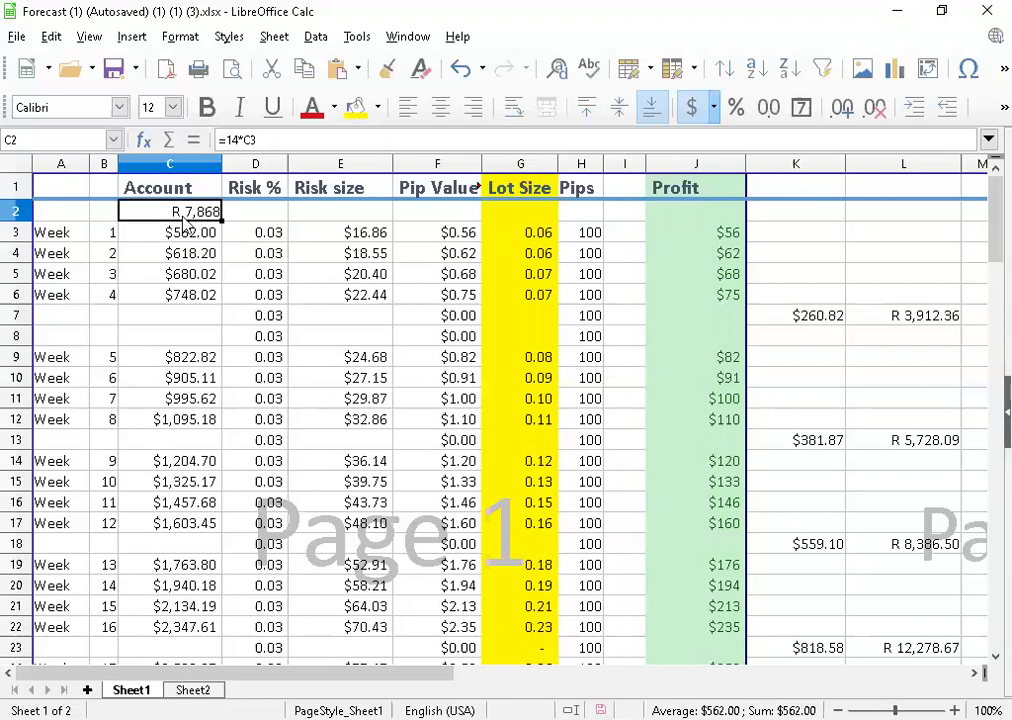
click(185, 238)
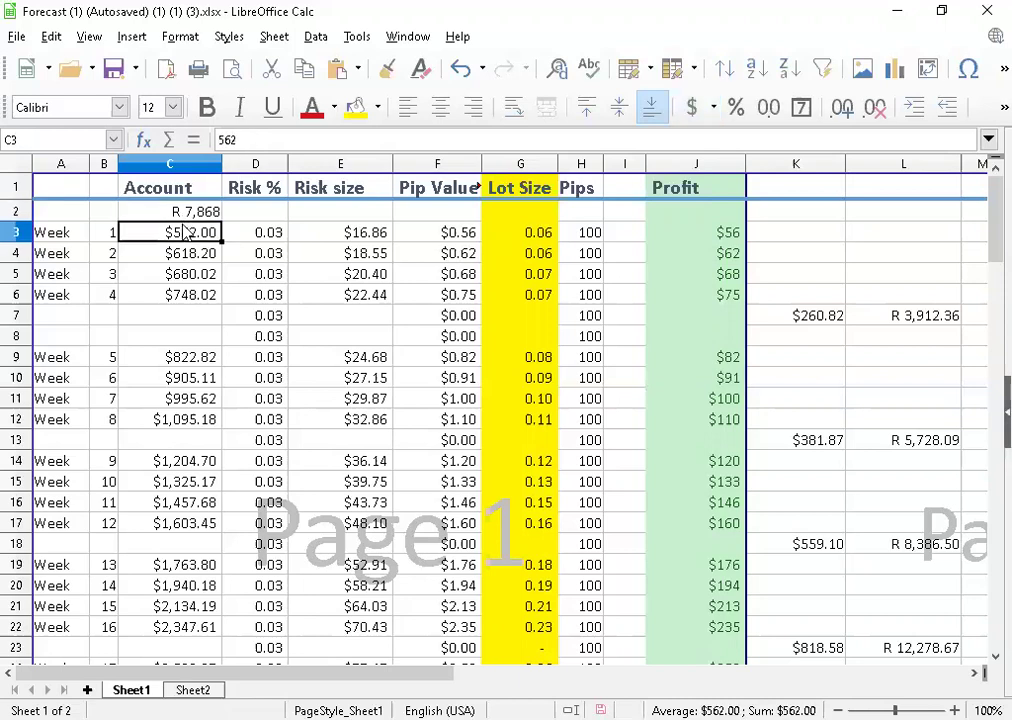
double_click(185, 232)
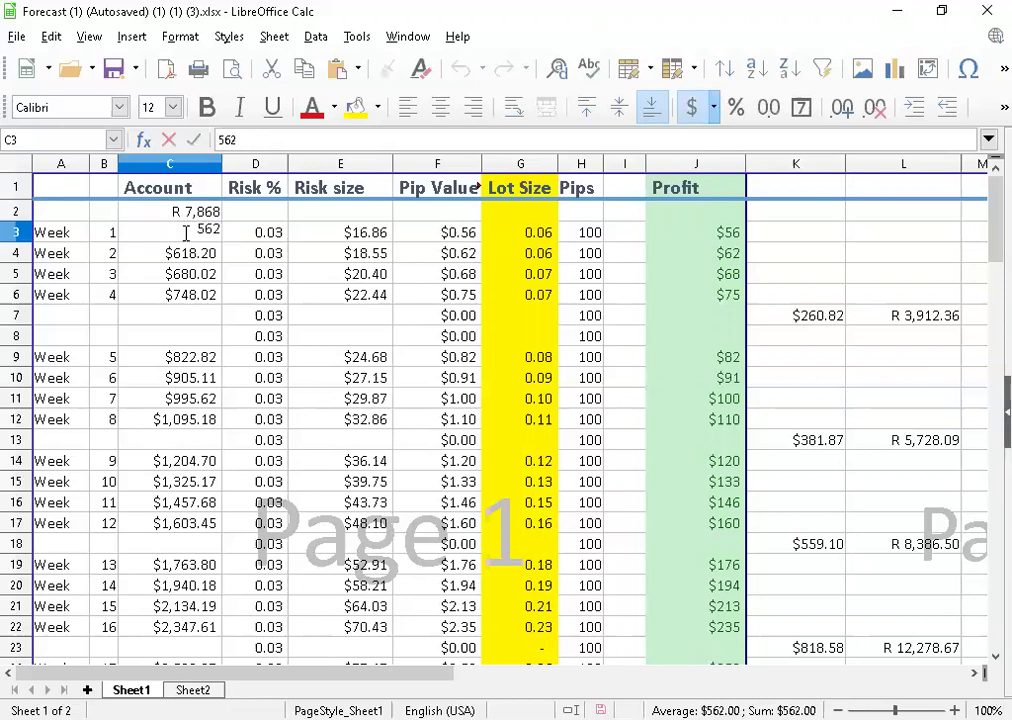
key(BackSpace)
key(BackSpace)
key(BackSpace)
text(1000)
key(Return)
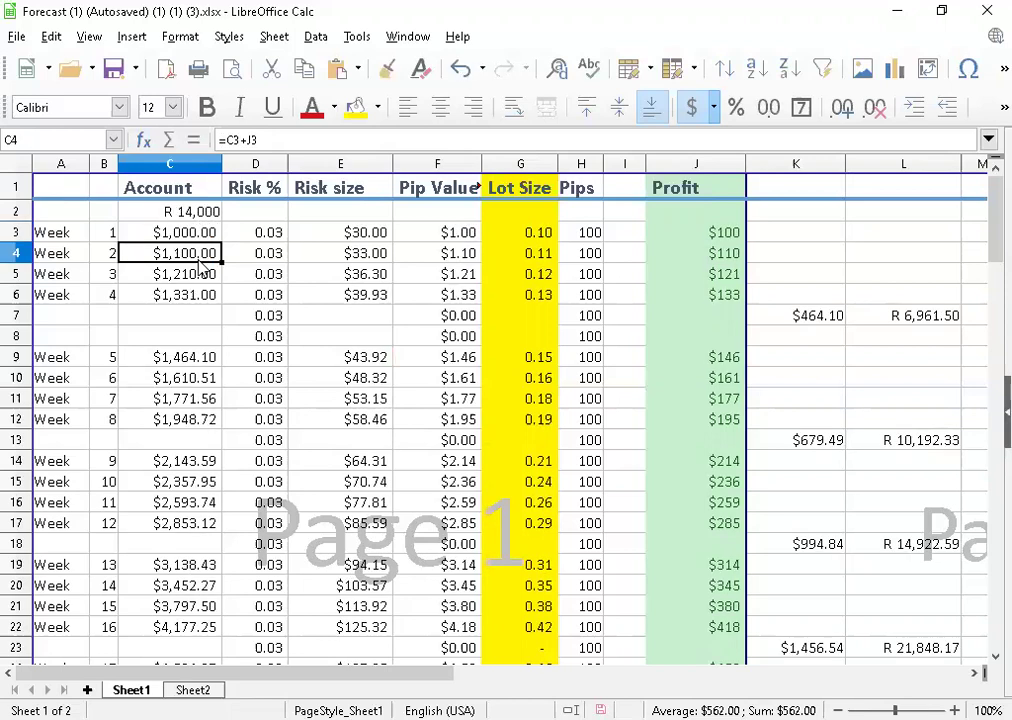
key(Up)
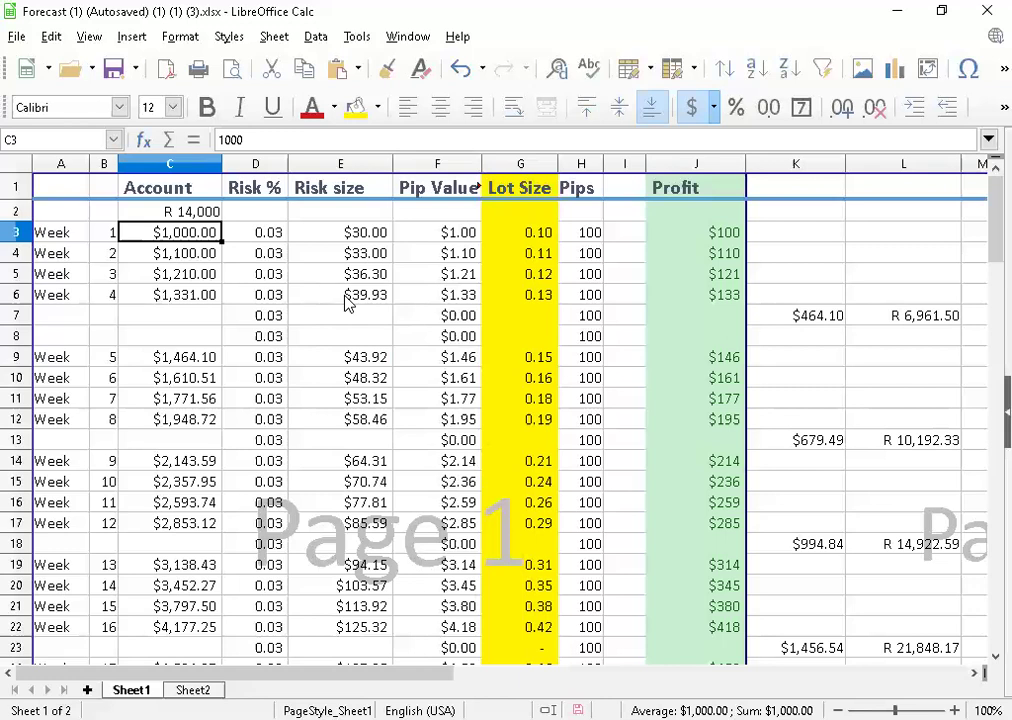
Set the week 1 risk percentage in D3 to 0.01
click(168, 214)
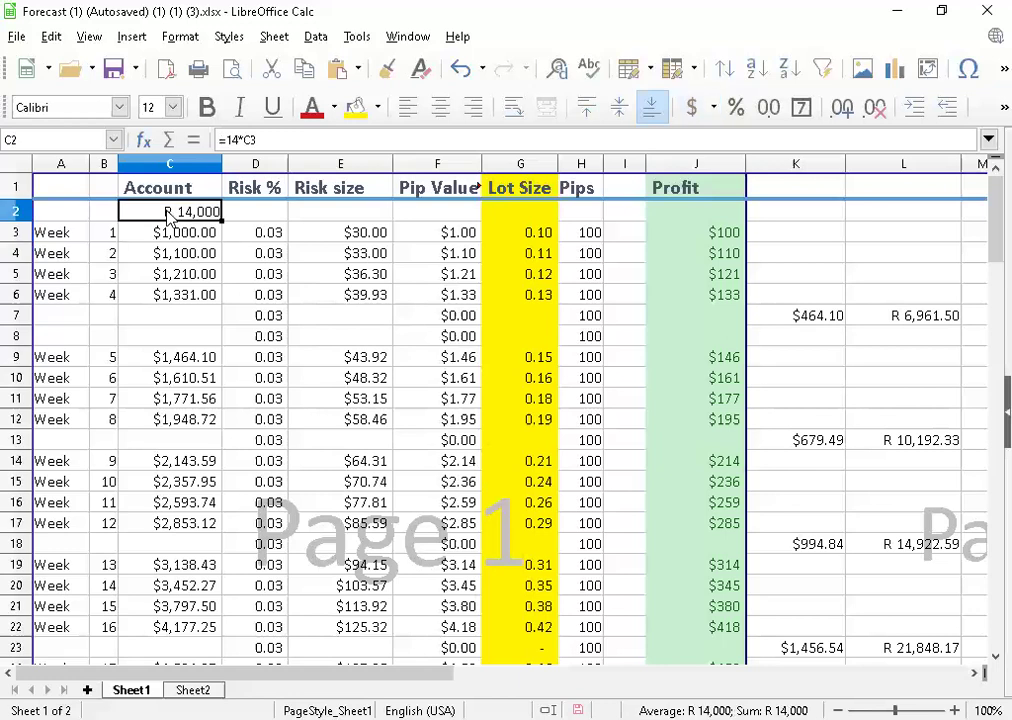
click(177, 233)
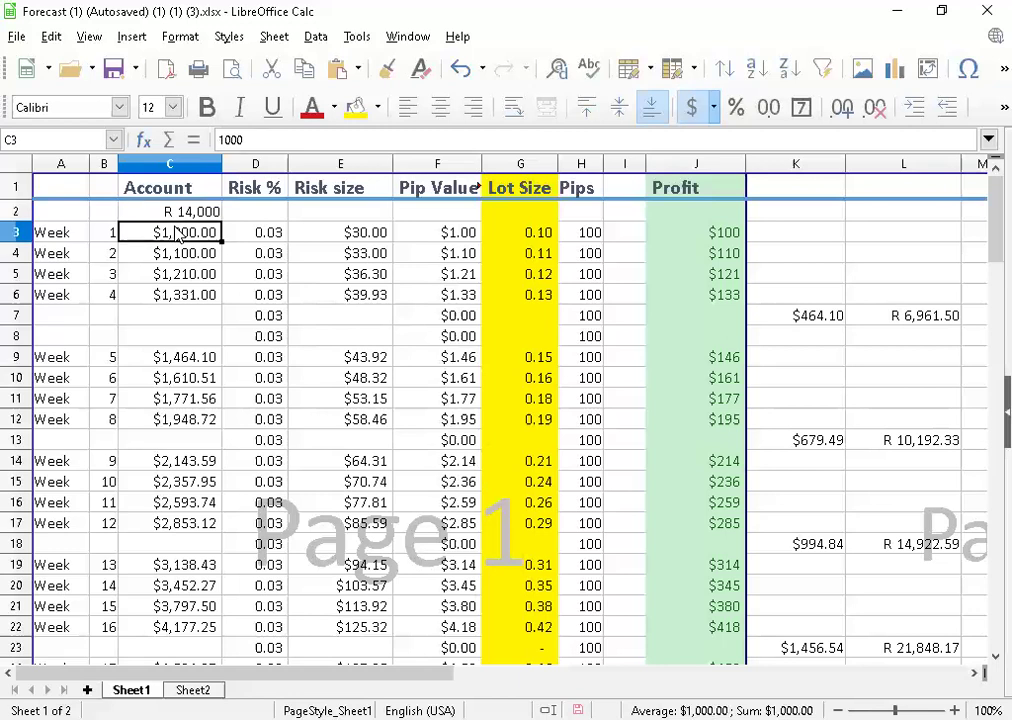
click(241, 240)
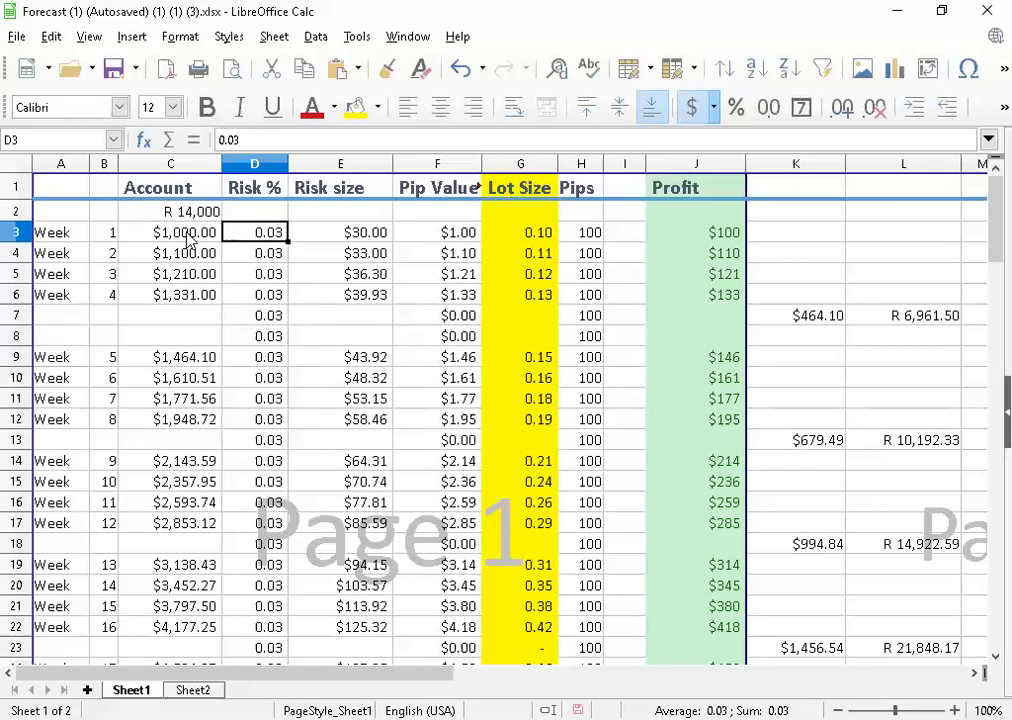
click(190, 241)
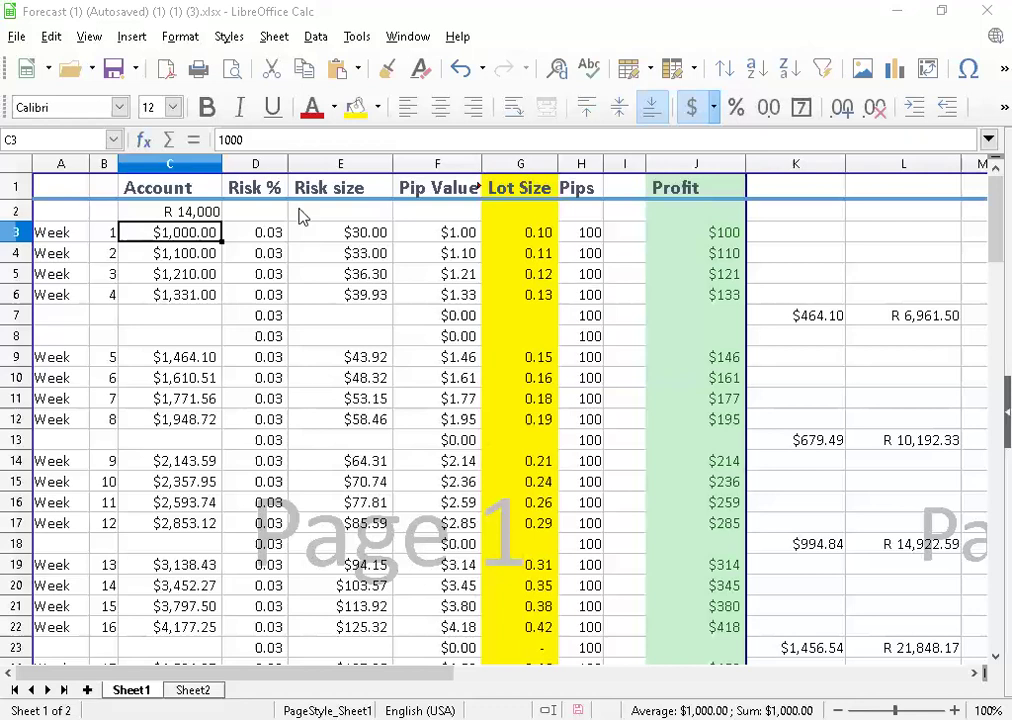
click(268, 236)
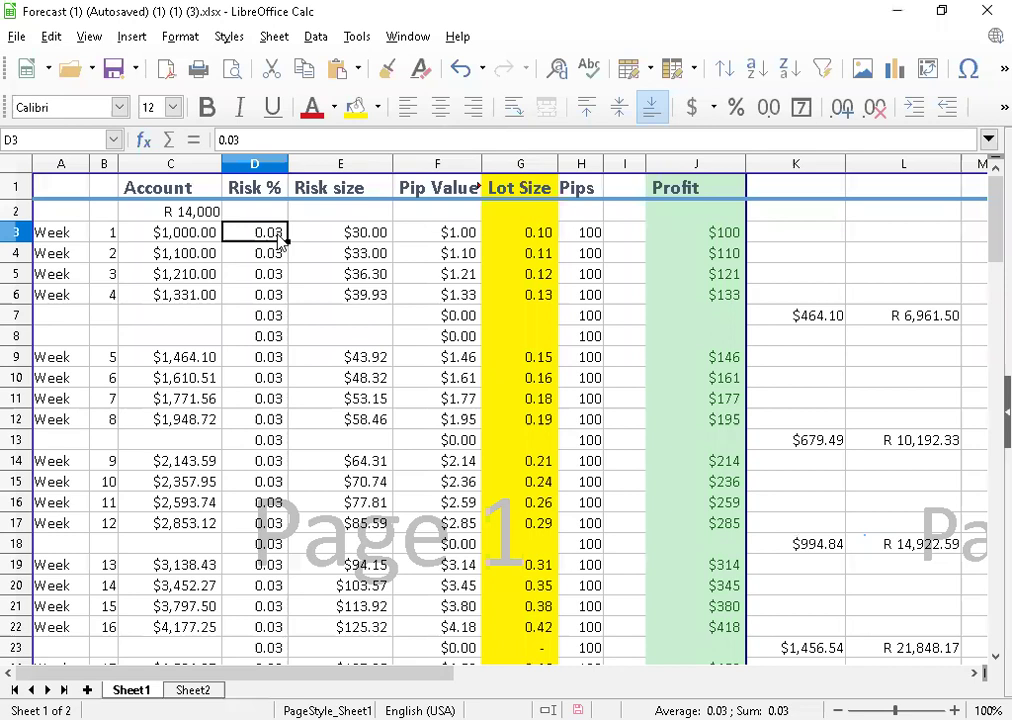
text(0.01)
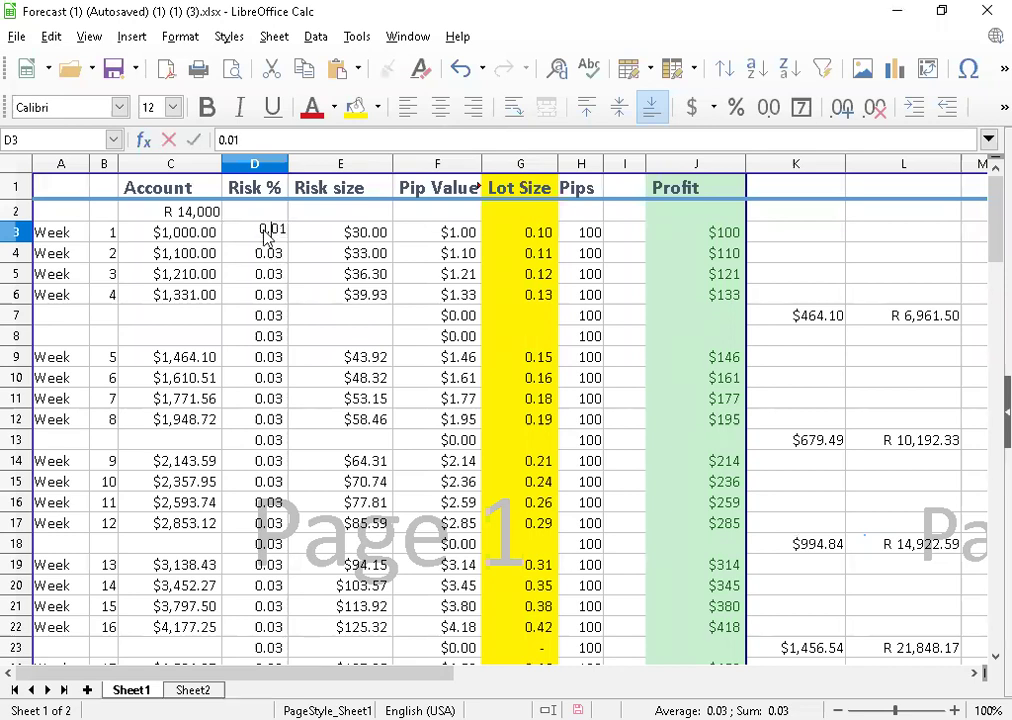
key(Return)
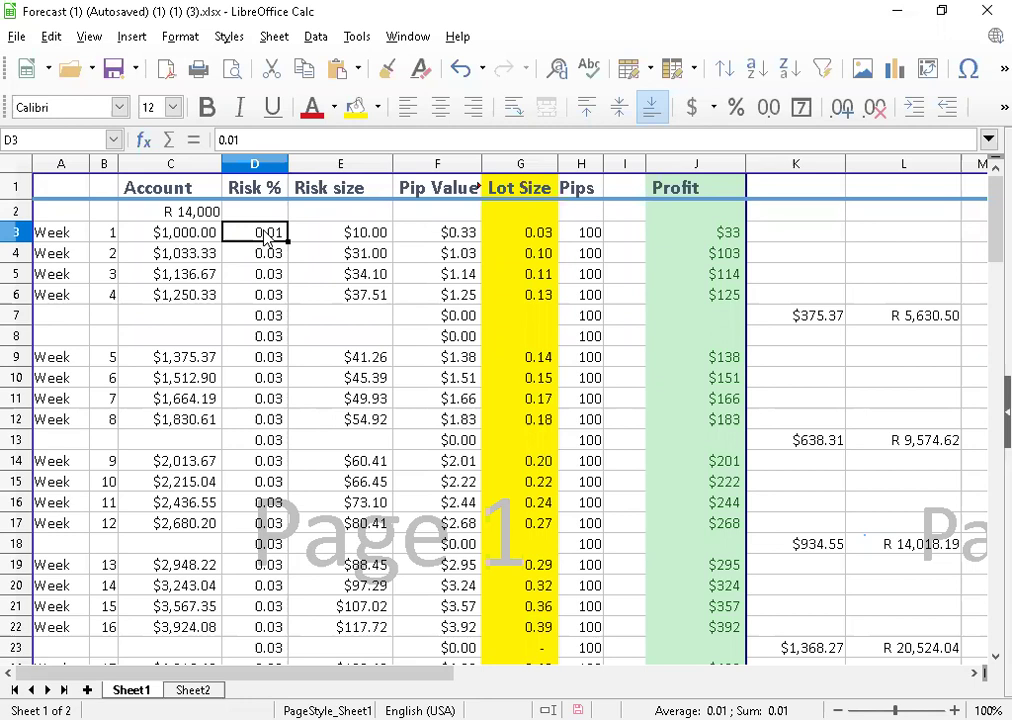
Examine how week 1's account balance and risk percentage feed the risk size, pip value and lot size formulas
click(331, 233)
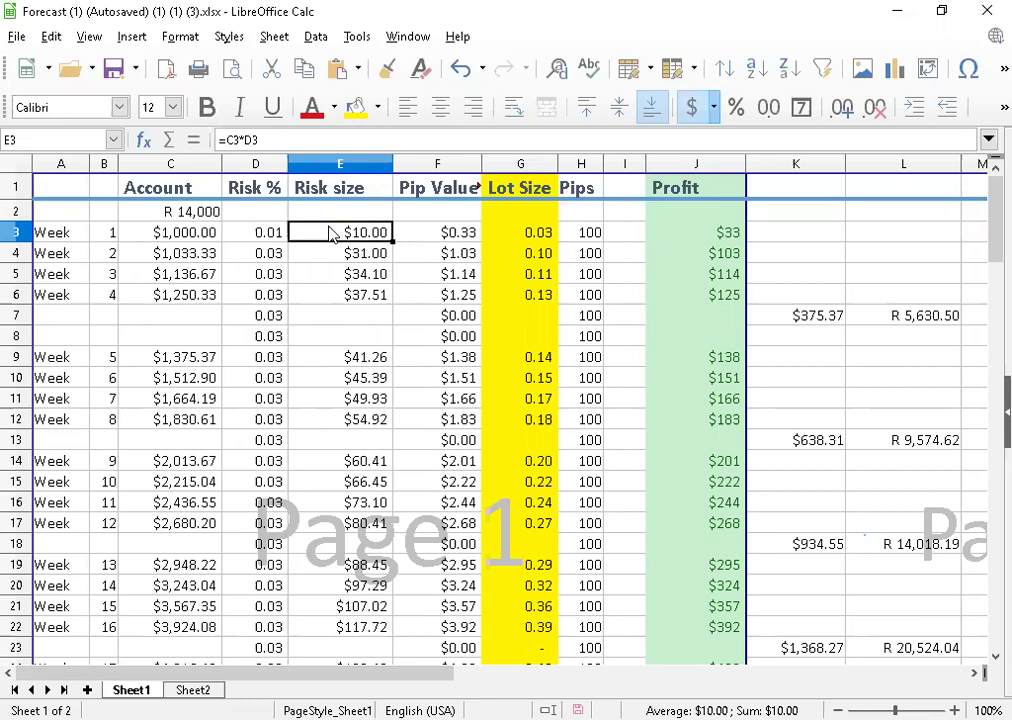
click(268, 240)
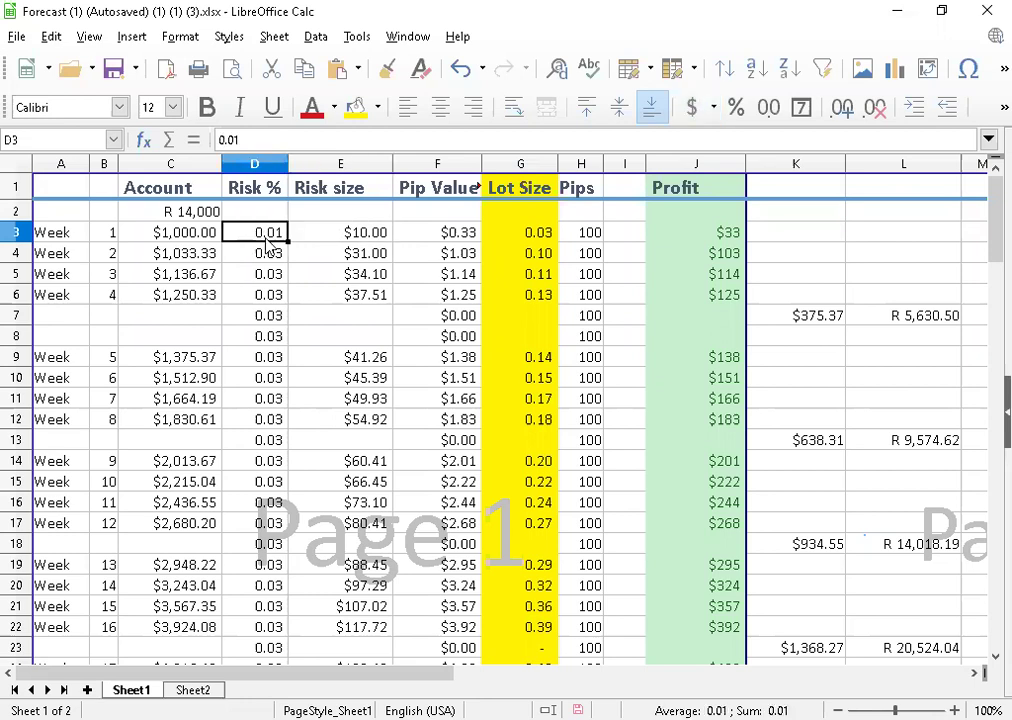
click(361, 233)
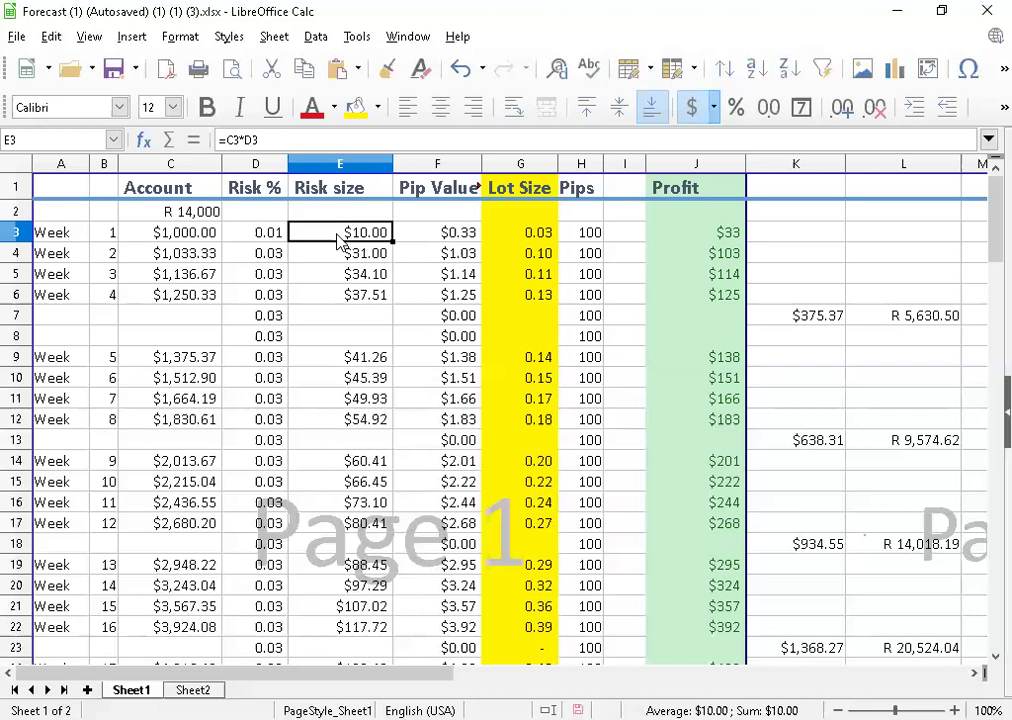
click(248, 233)
click(339, 233)
click(427, 241)
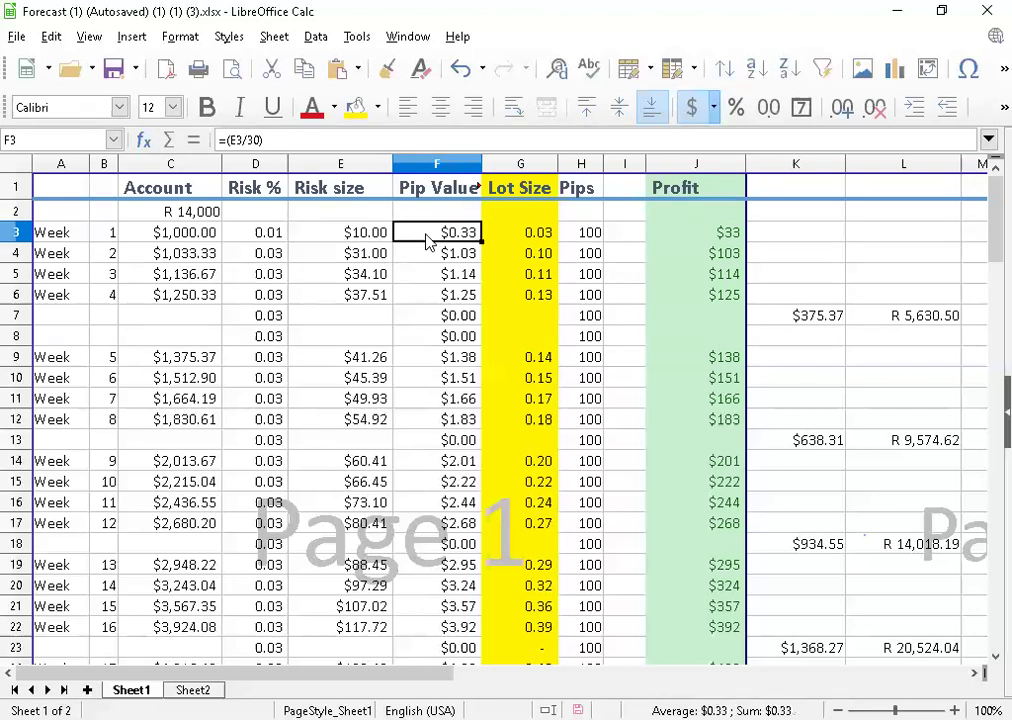
click(490, 232)
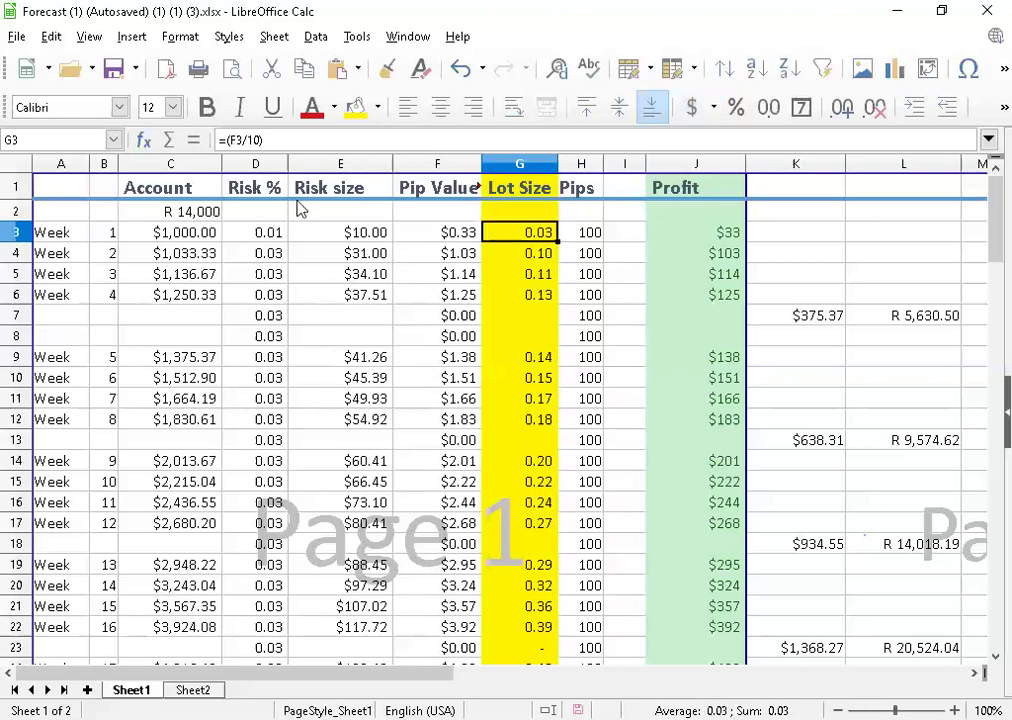
click(193, 240)
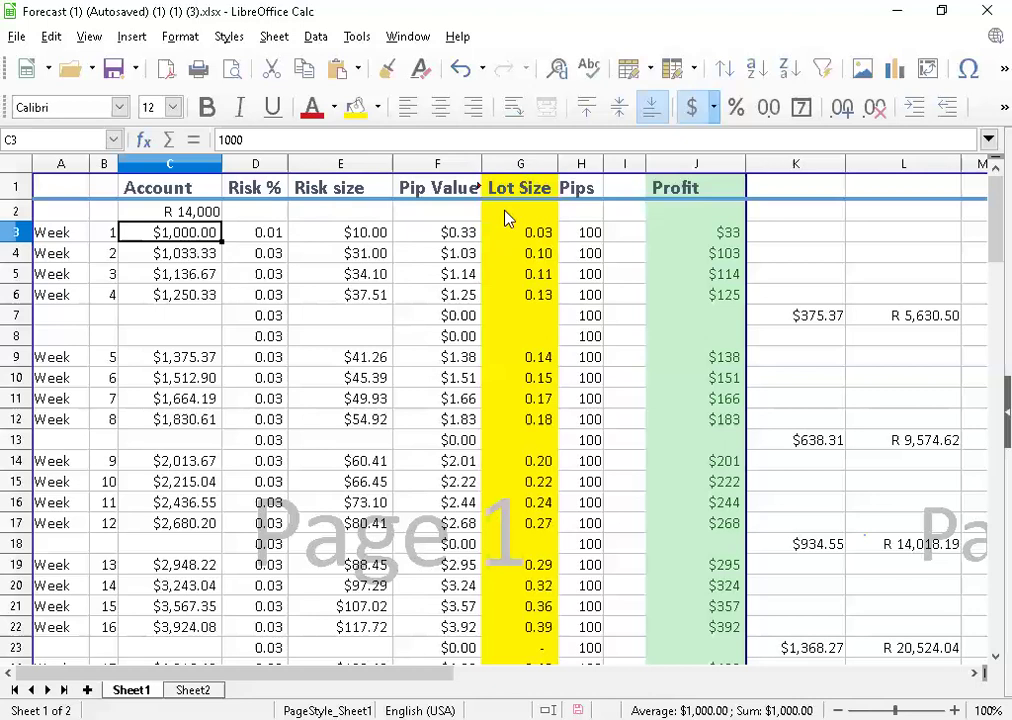
click(508, 236)
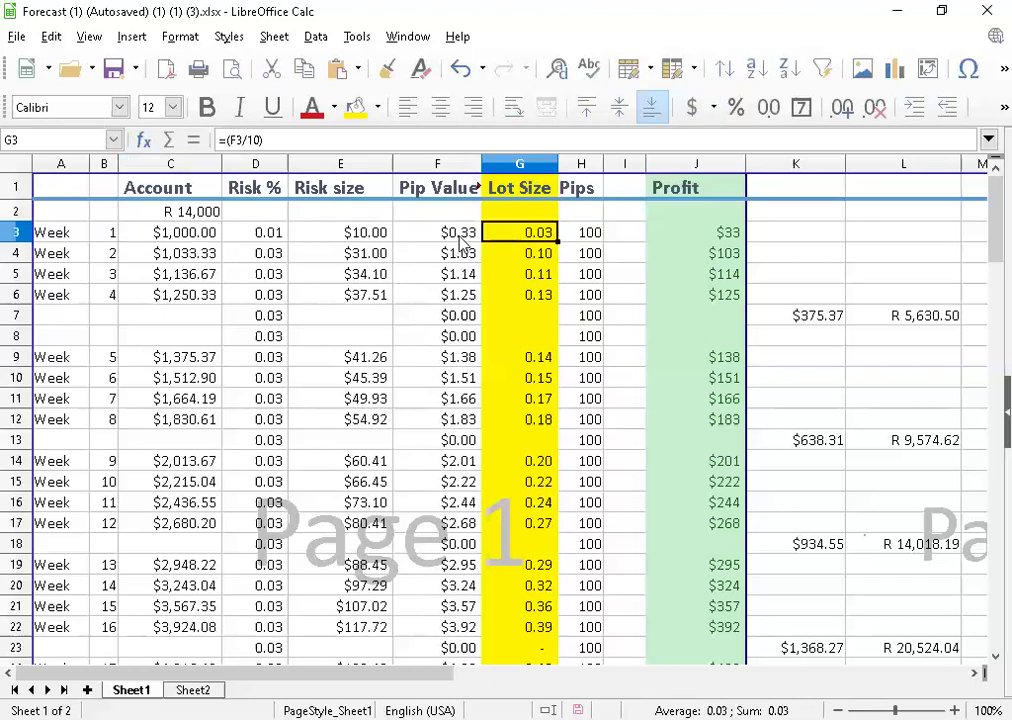
Compare week 1's pip value formula in F3 with the lot size formula in G3
key(Left)
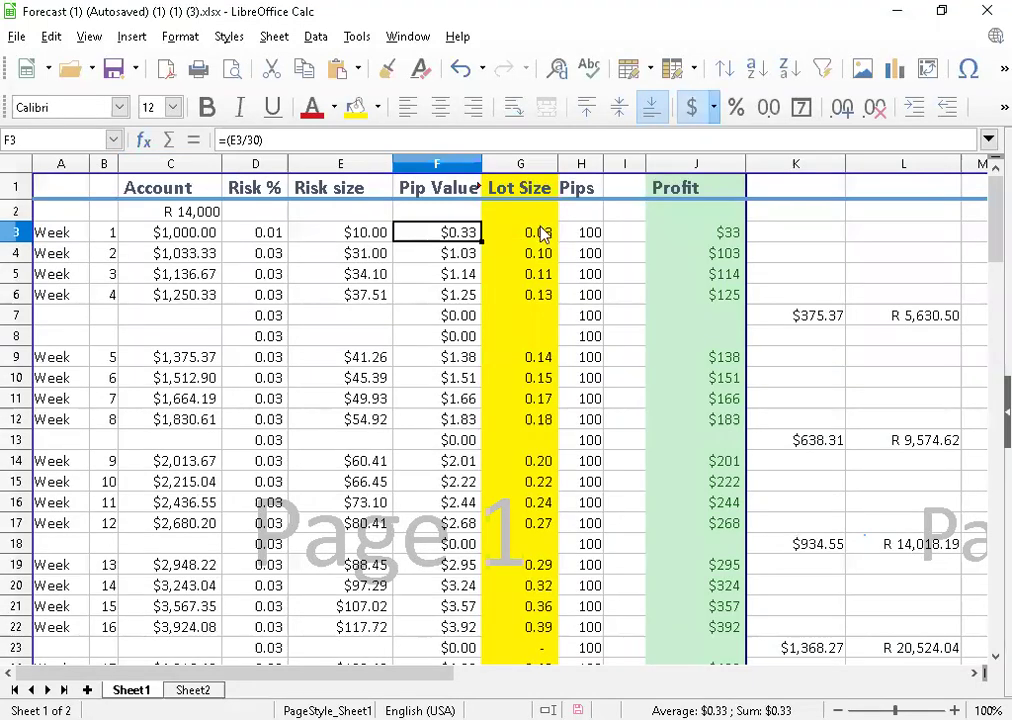
key(Right)
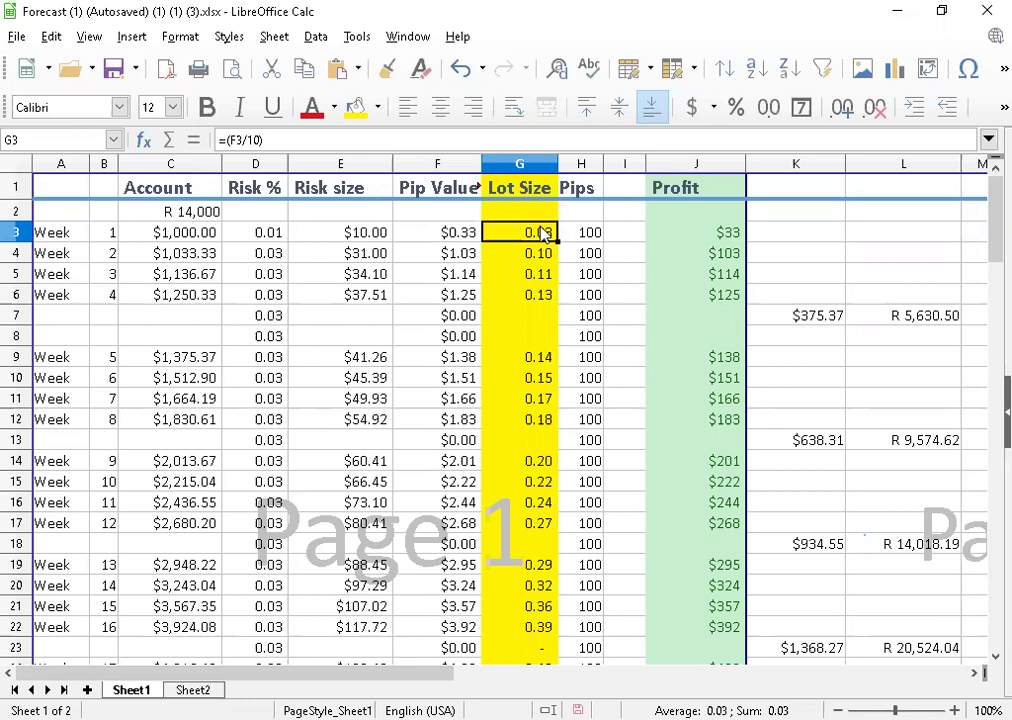
double_click(274, 230)
click(520, 235)
click(255, 140)
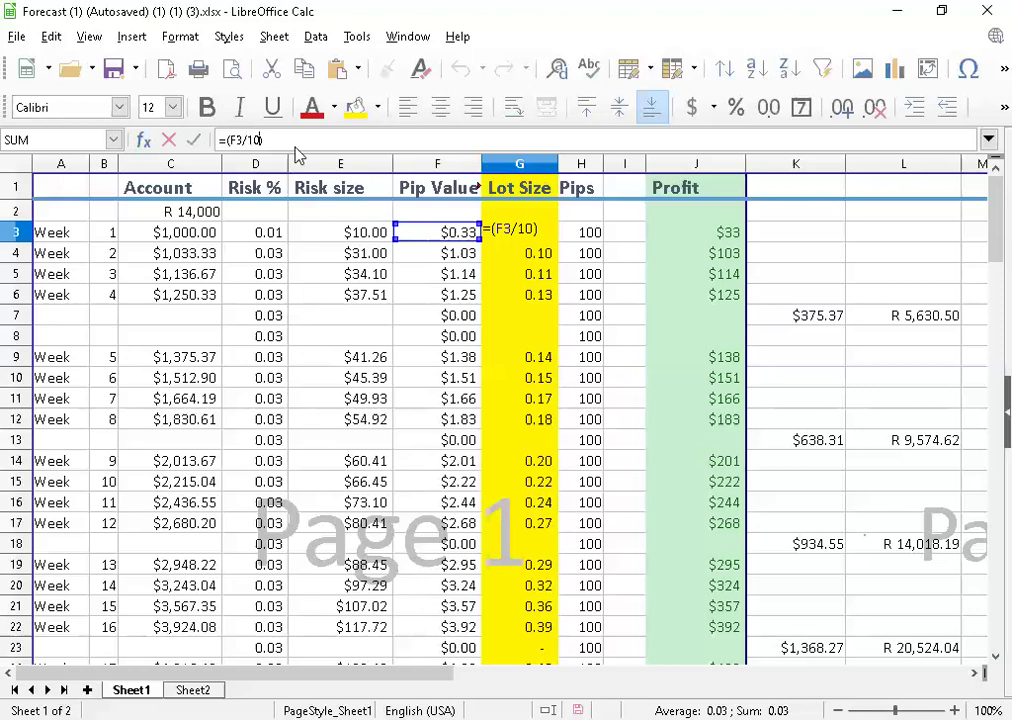
click(370, 220)
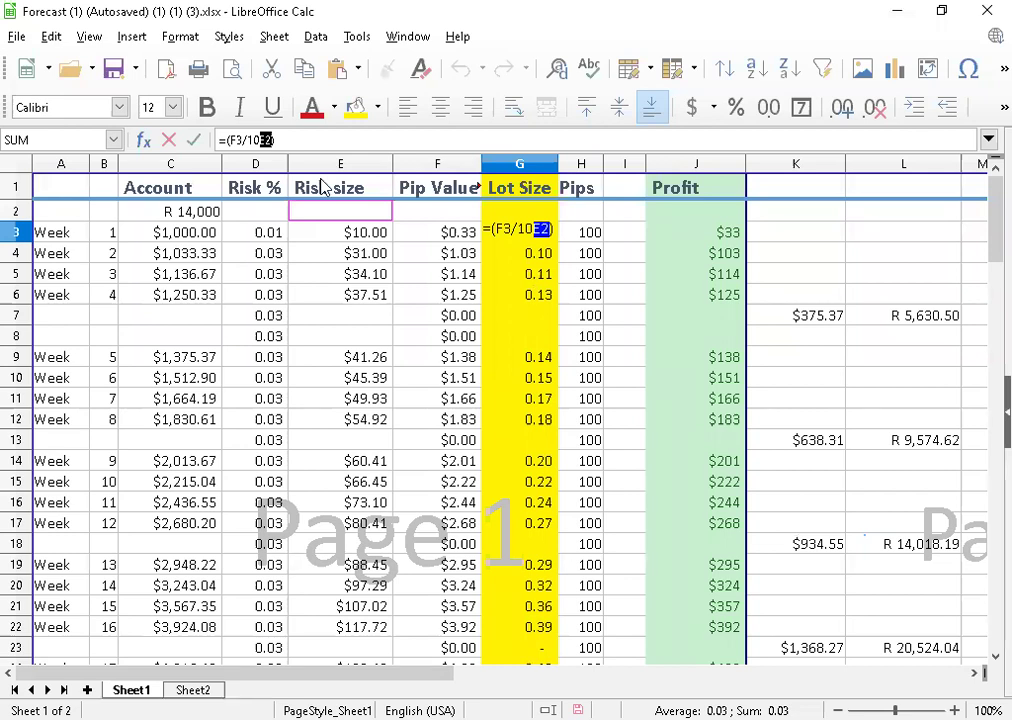
key(BackSpace)
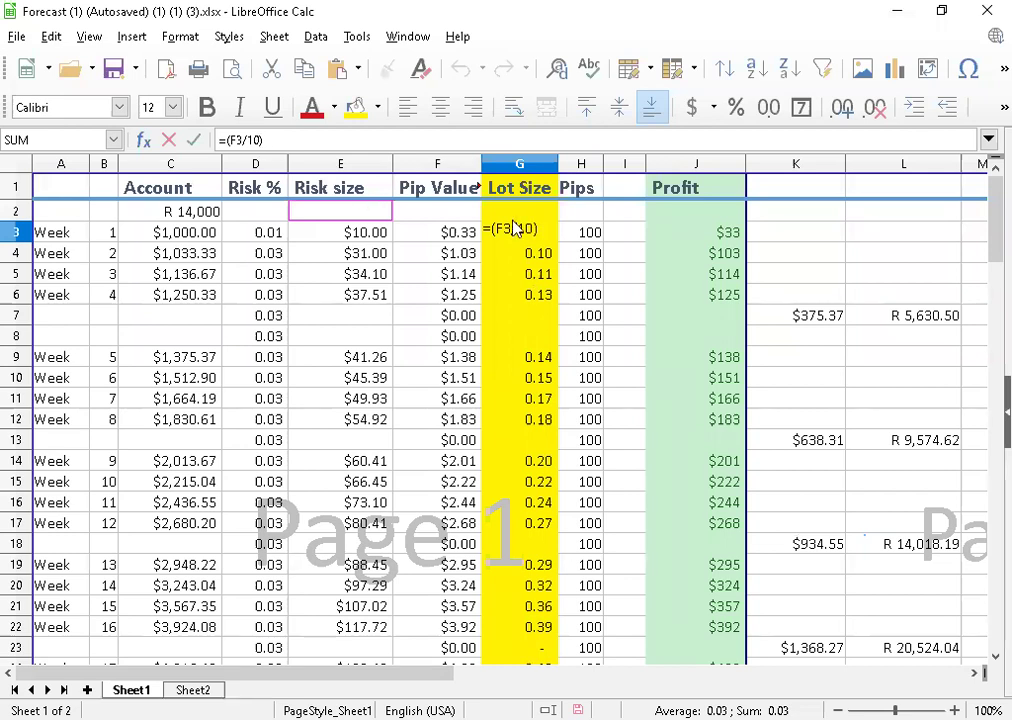
click(519, 210)
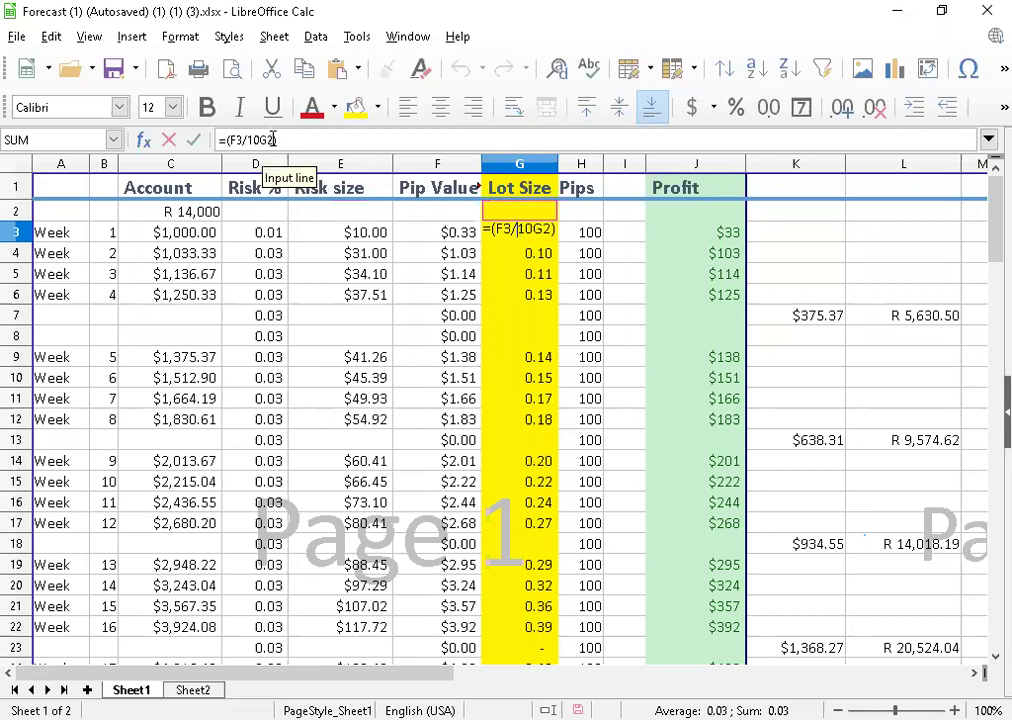
key(BackSpace)
key(BackSpace)
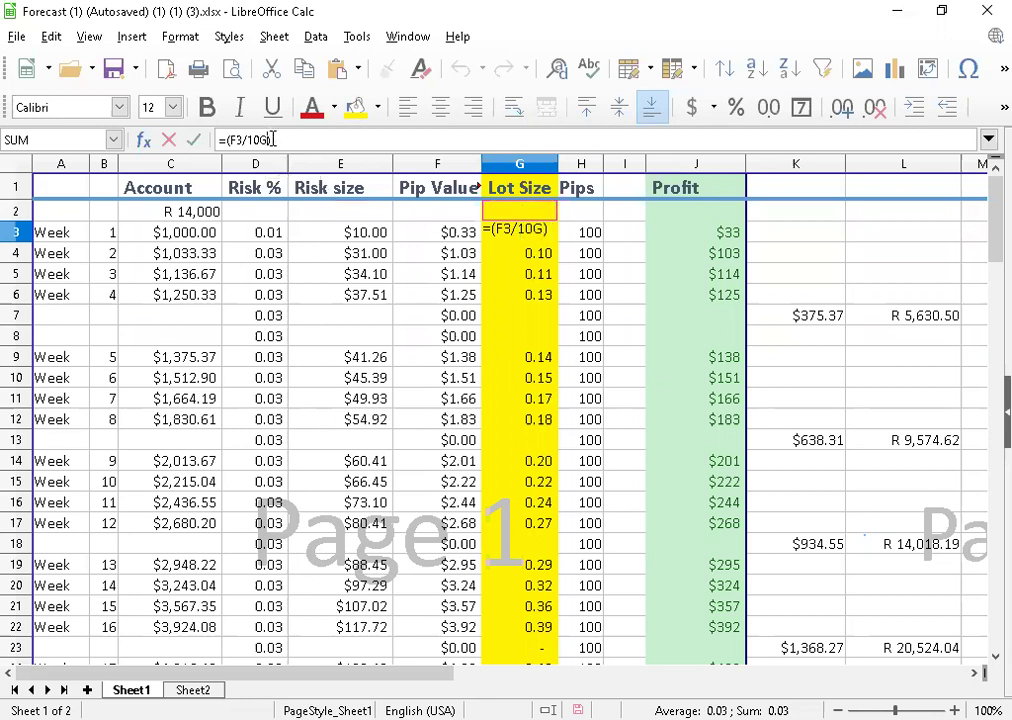
click(580, 211)
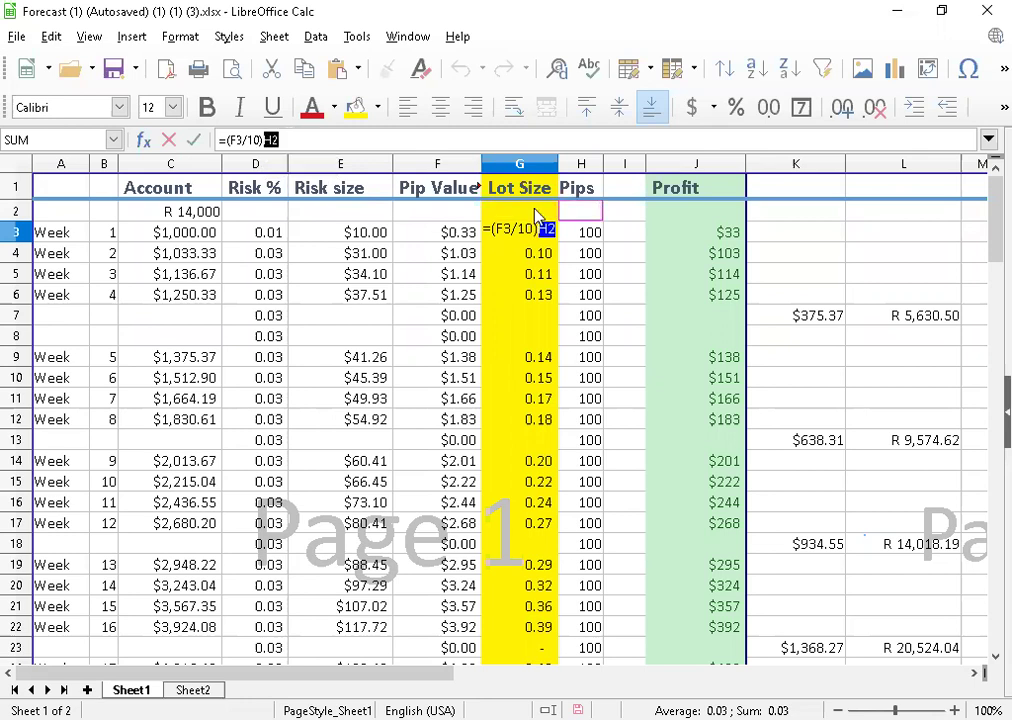
key(BackSpace)
key(Return)
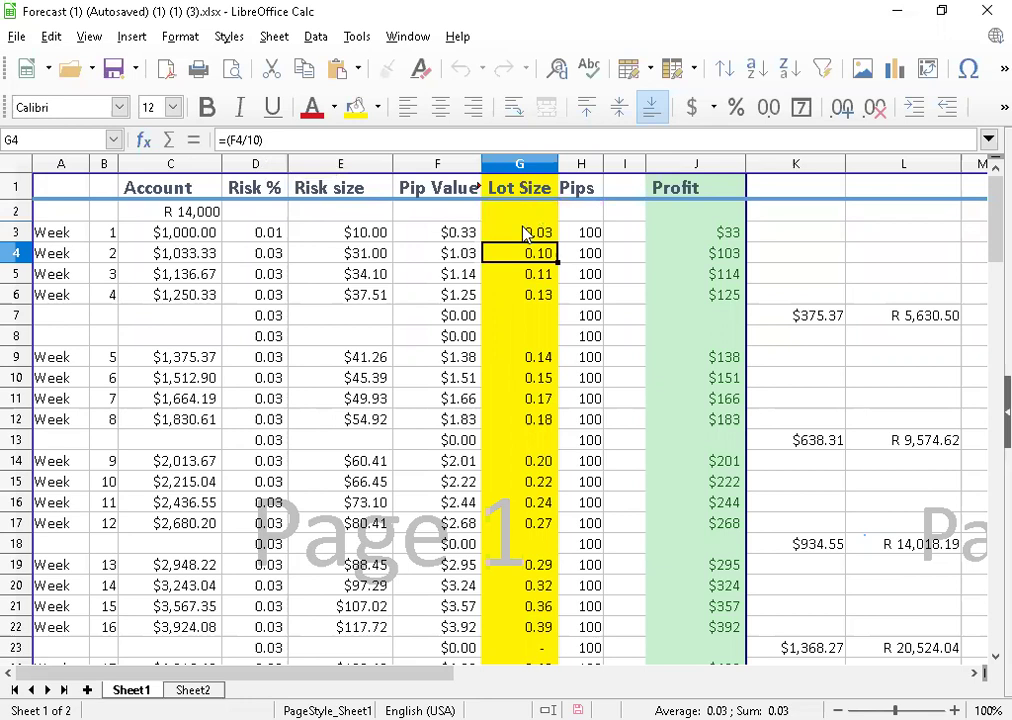
key(Up)
key(Down)
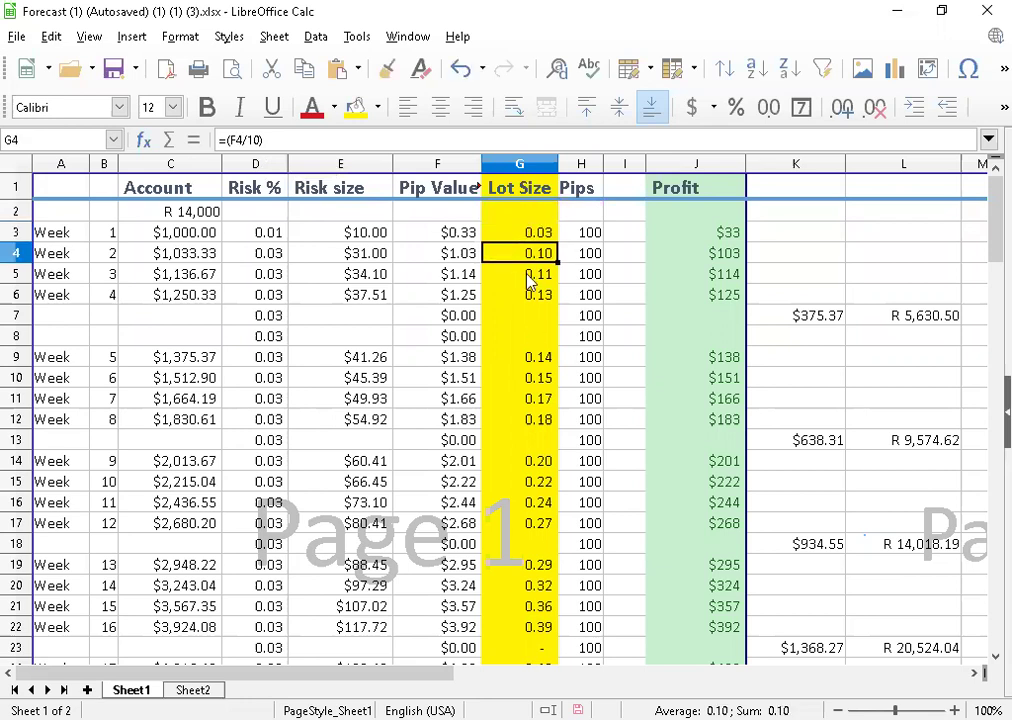
click(530, 236)
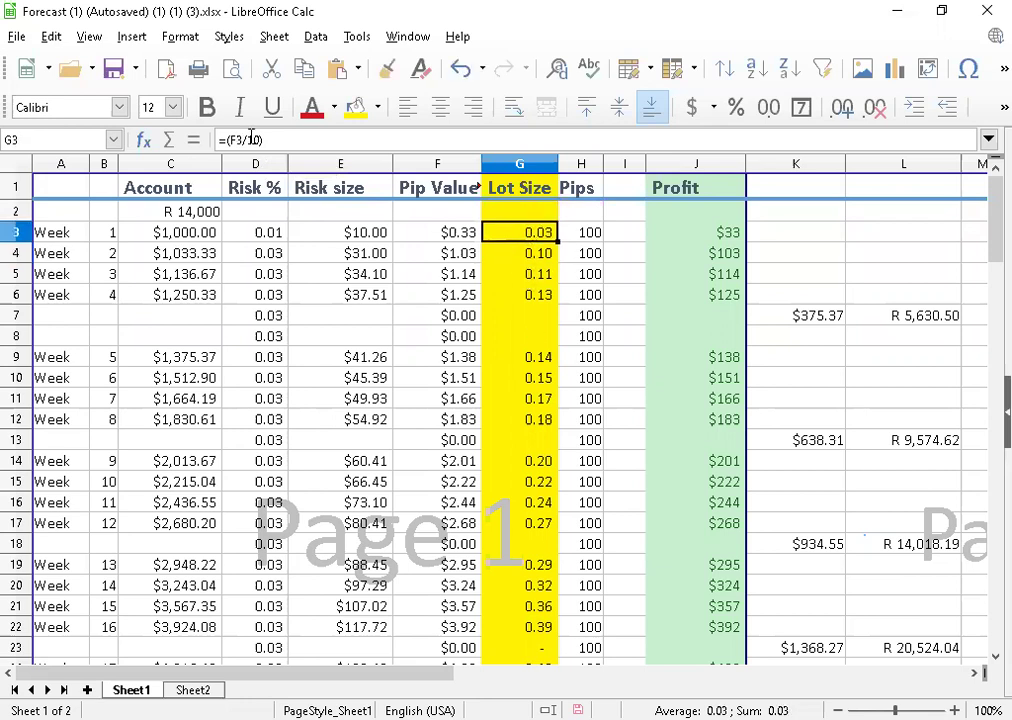
Change the week 1 pip value formula in F3 to =(E3/100)
click(449, 240)
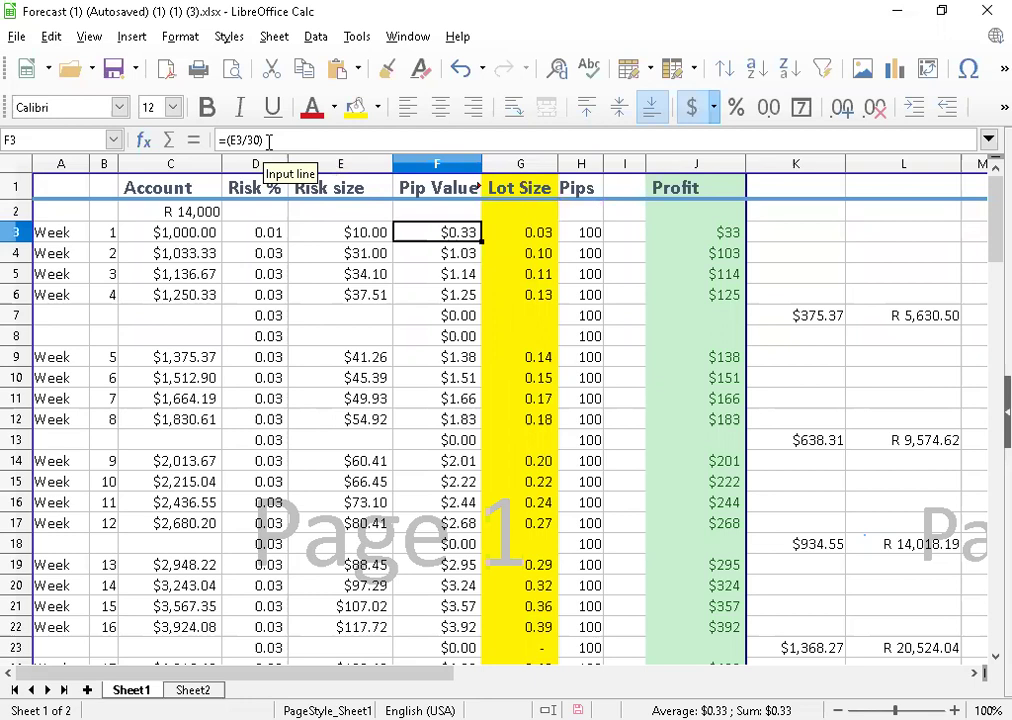
double_click(438, 230)
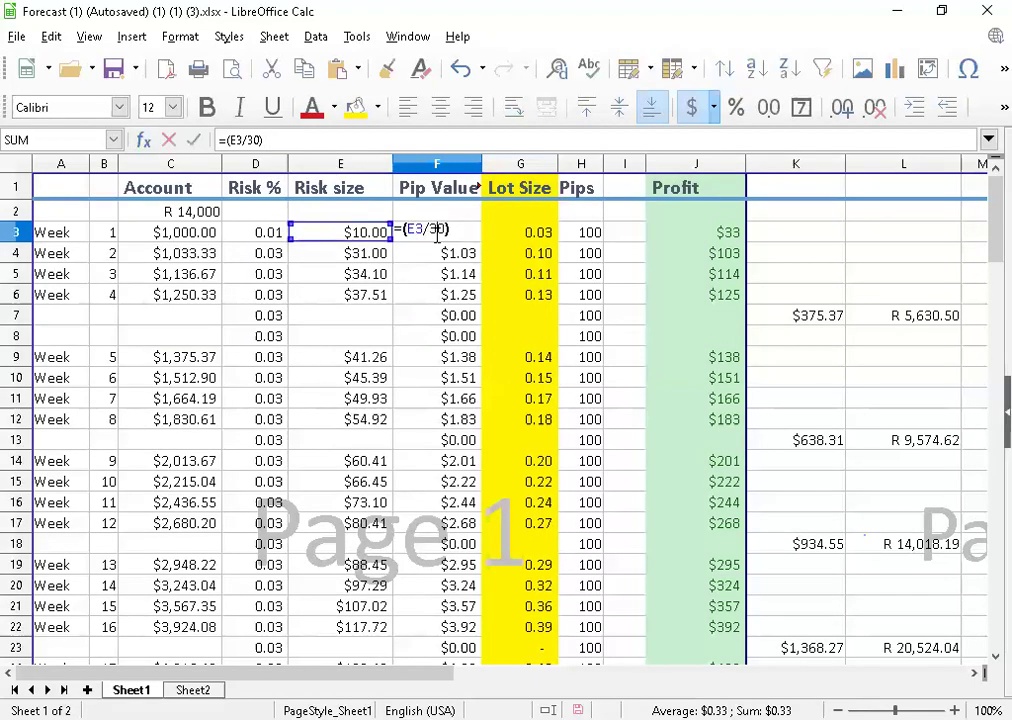
click(257, 141)
key(BackSpace)
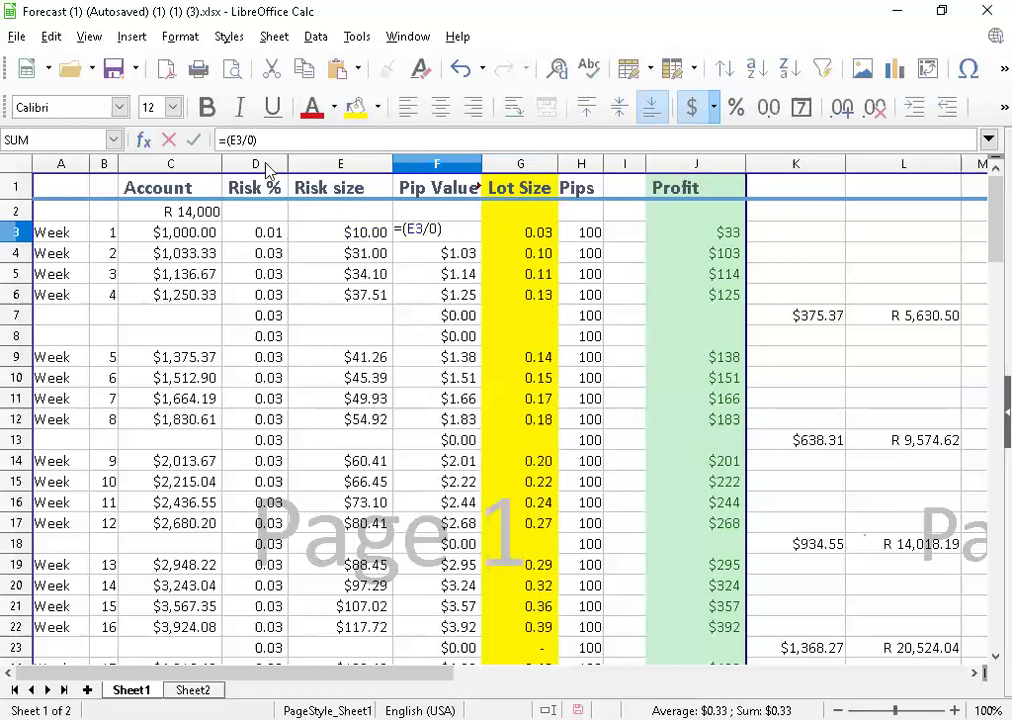
text(10)
click(353, 256)
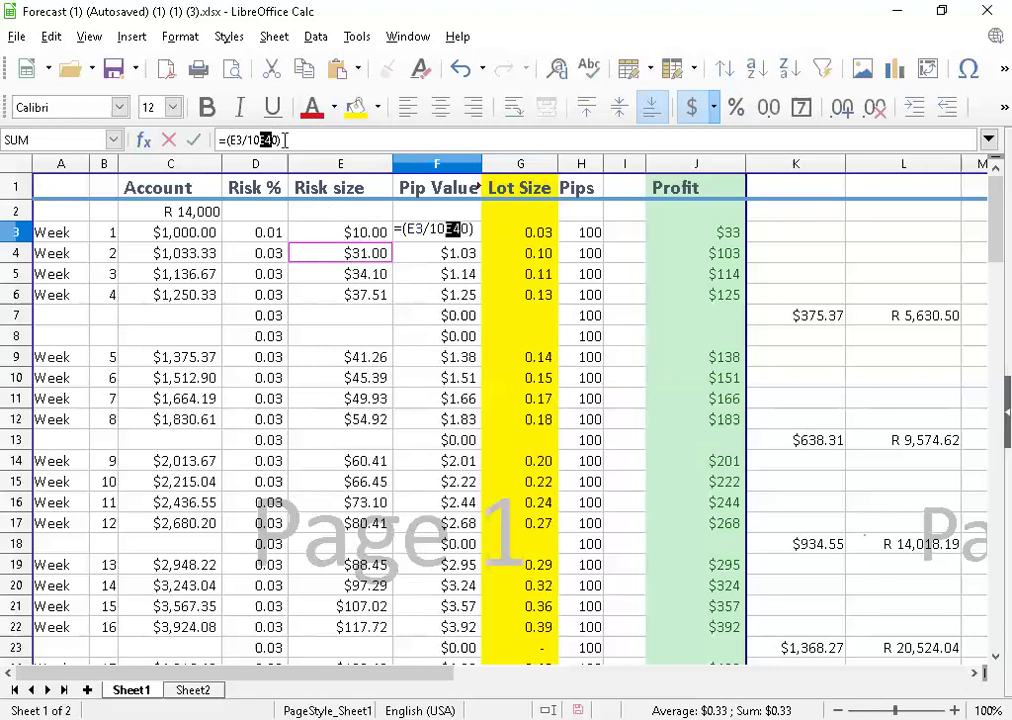
key(BackSpace)
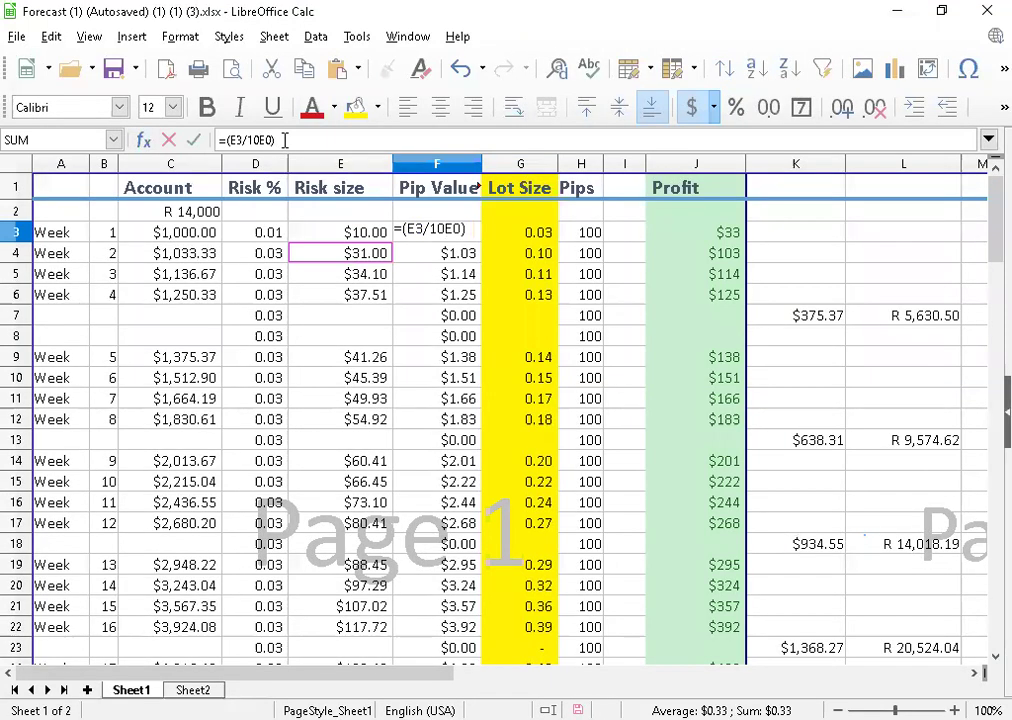
drag(261, 141, 266, 140)
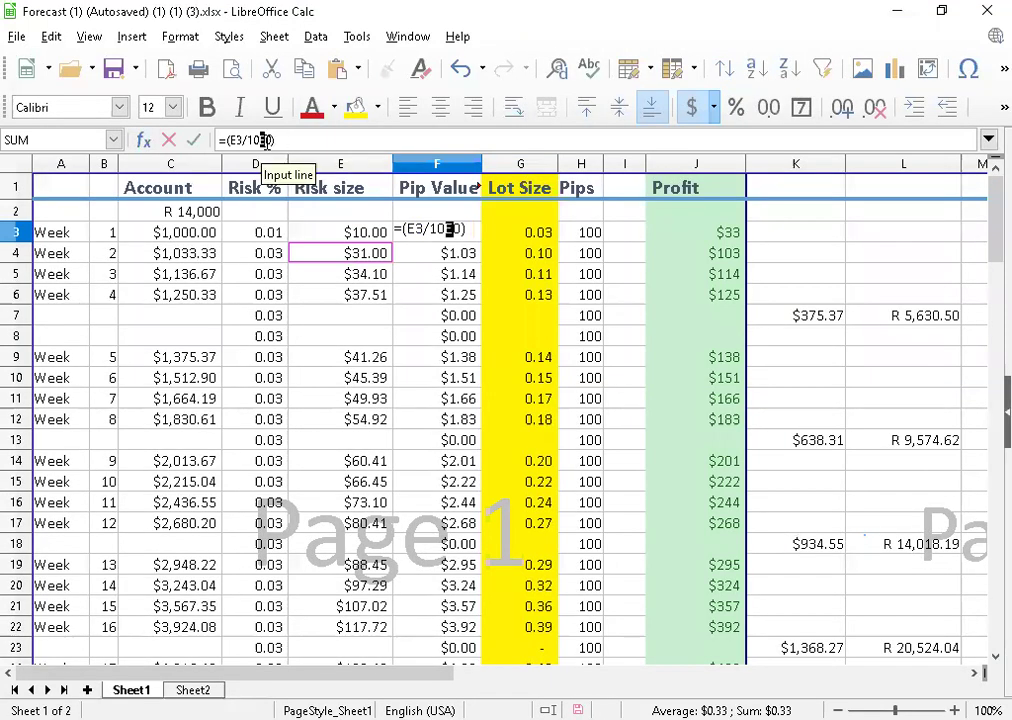
triple_click(266, 140)
click(268, 141)
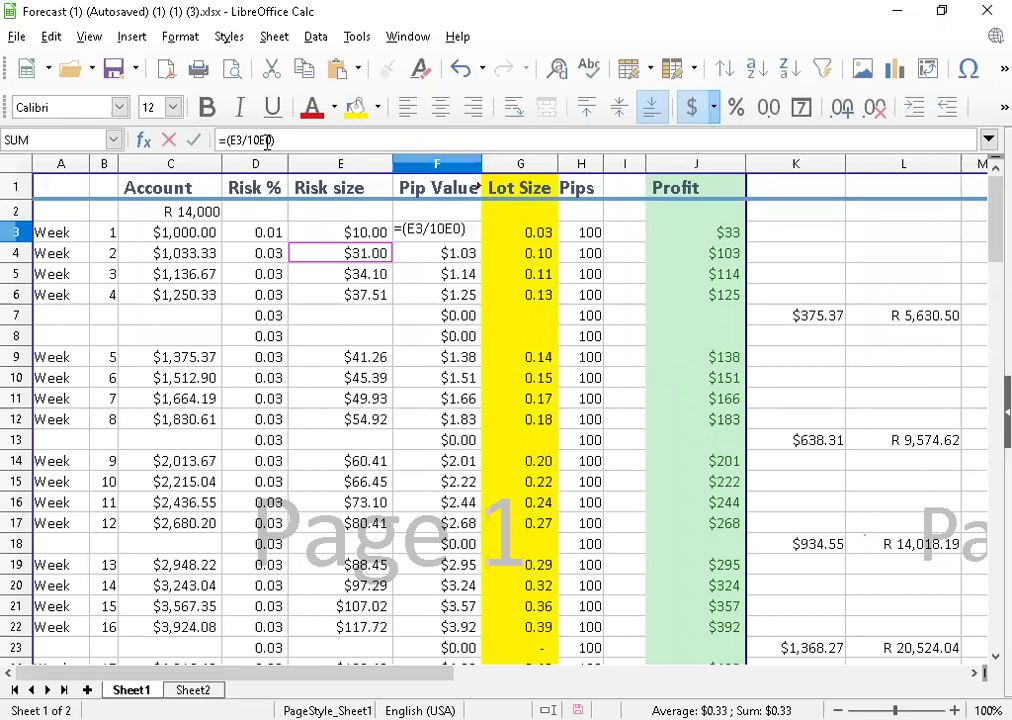
key(BackSpace)
key(Return)
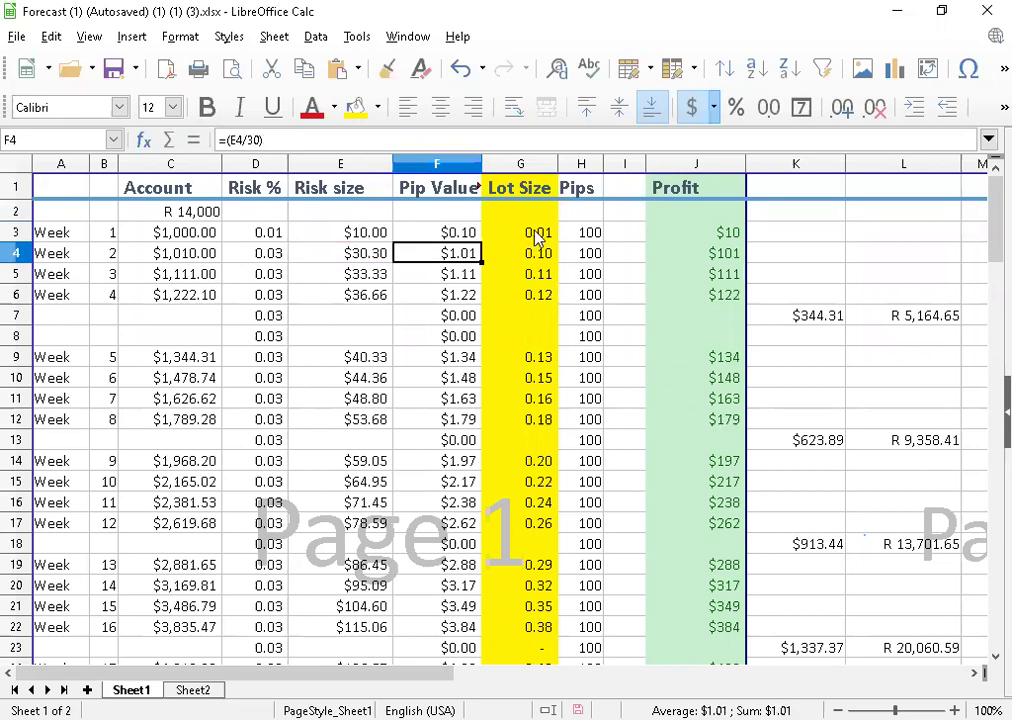
Change the week 1 pip value formula in F3 to =(E3/10)
click(397, 238)
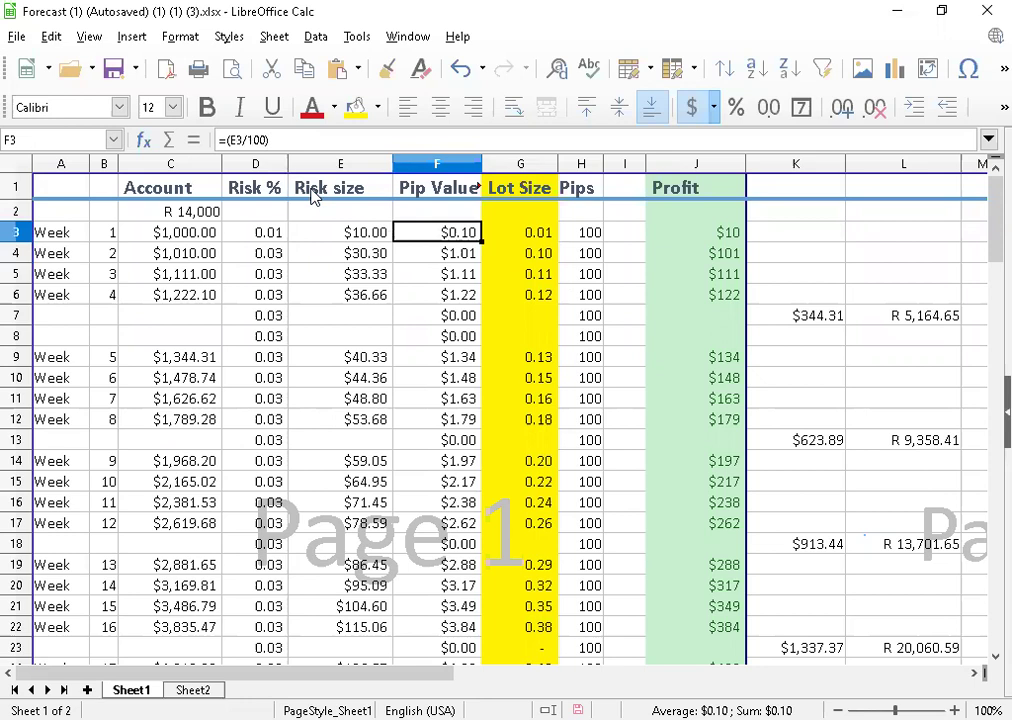
click(257, 139)
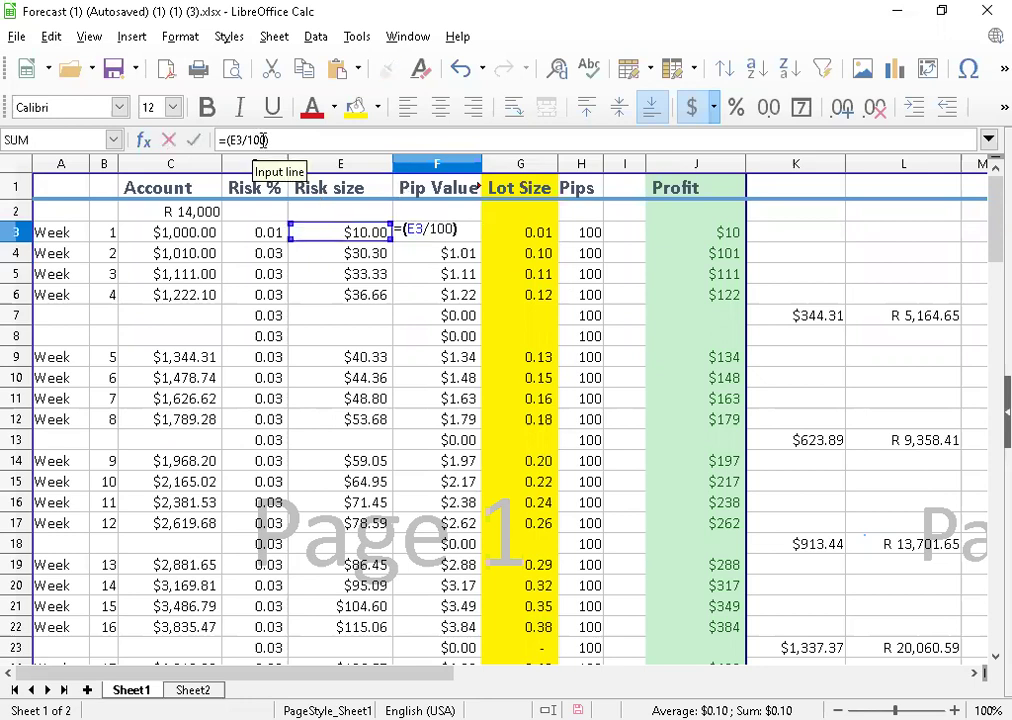
key(BackSpace)
key(BackSpace)
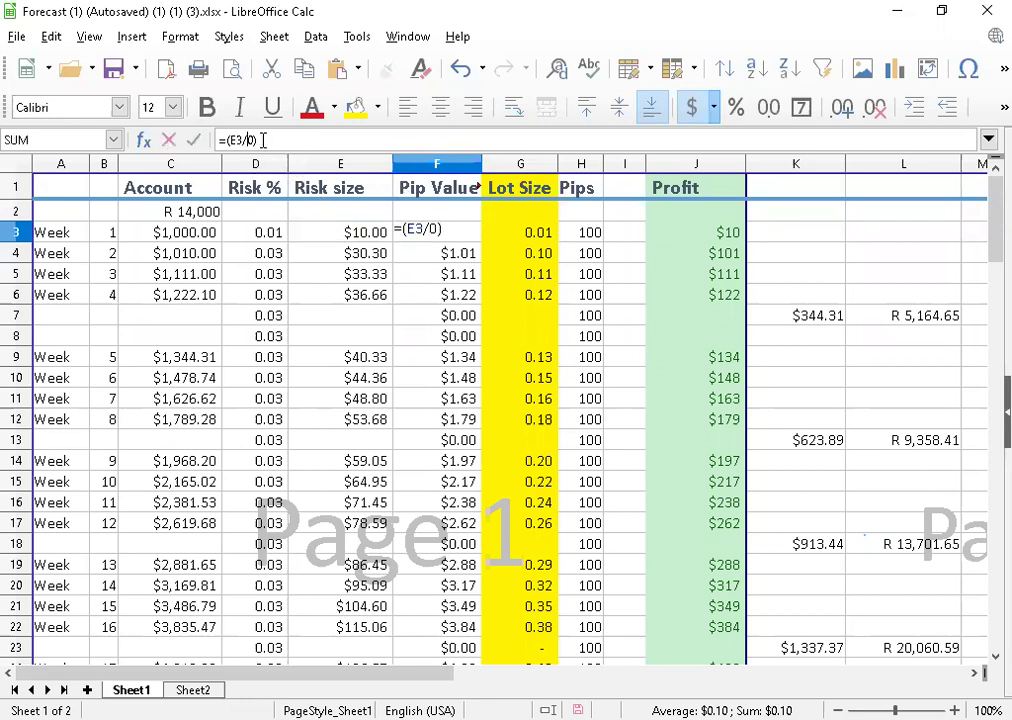
text(1)
key(Return)
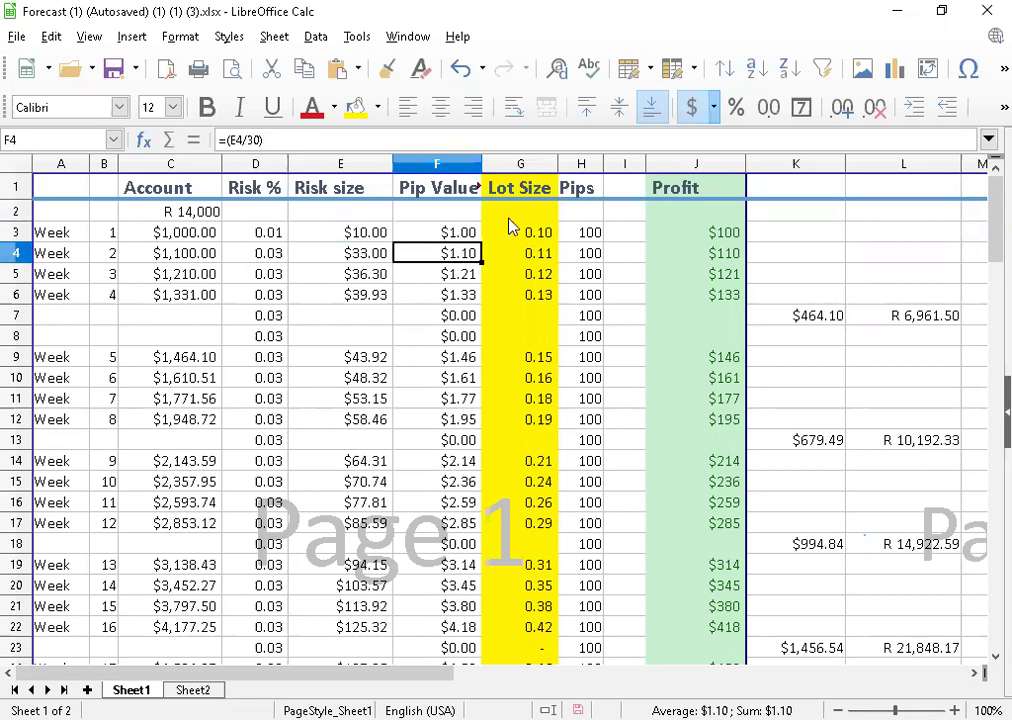
Examine the week 1 lot size, profit, risk size and pip value formulas
click(520, 238)
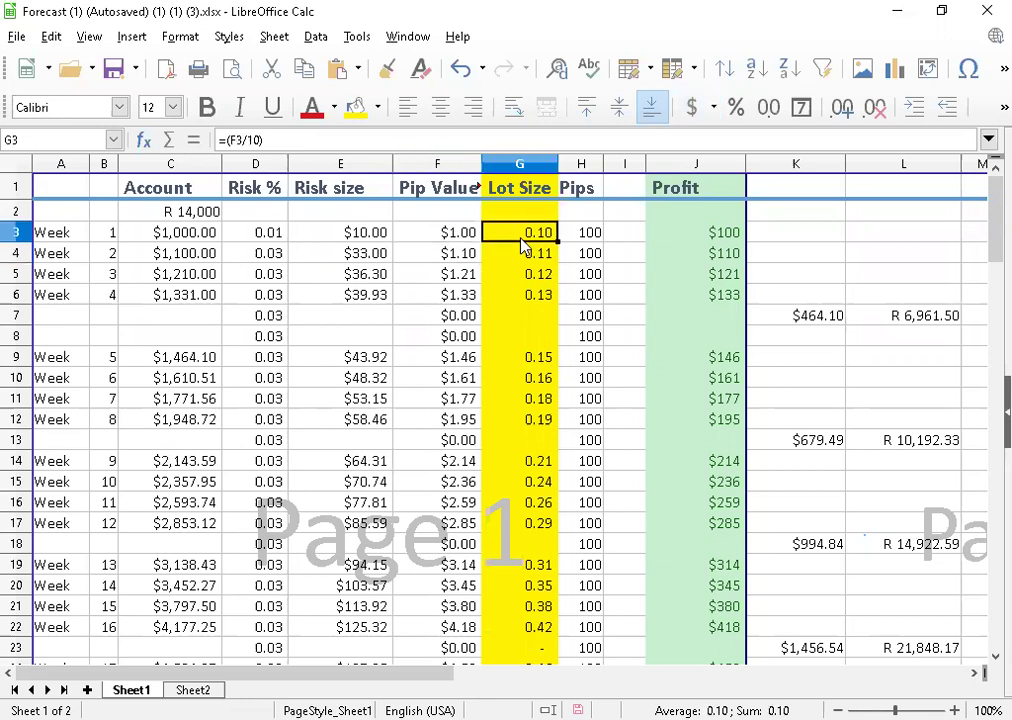
click(725, 236)
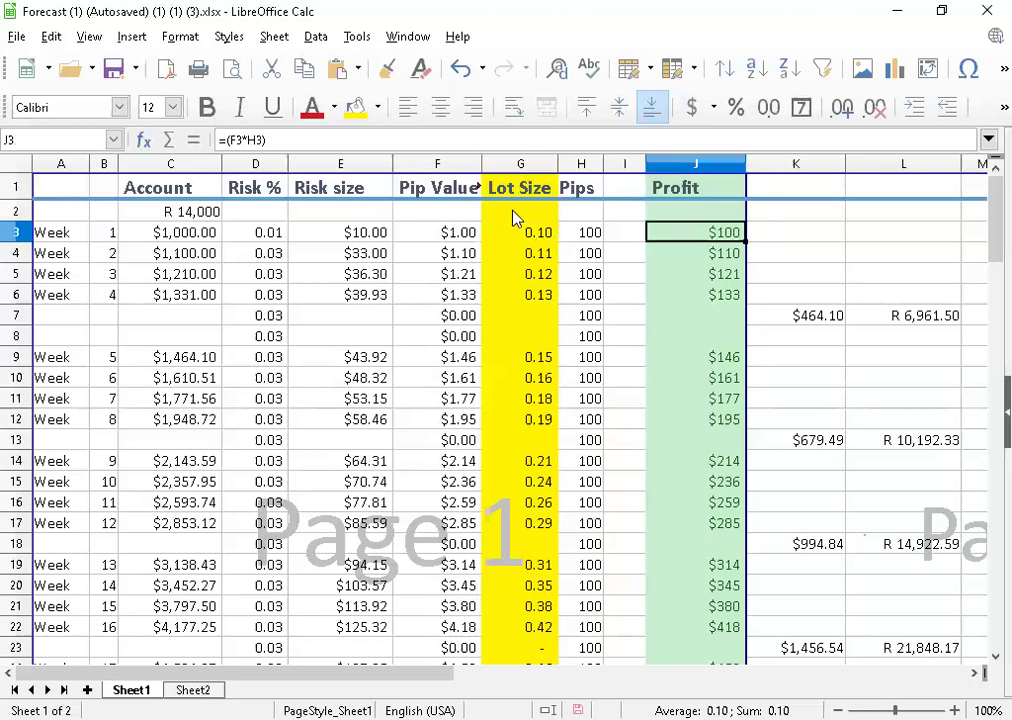
click(425, 240)
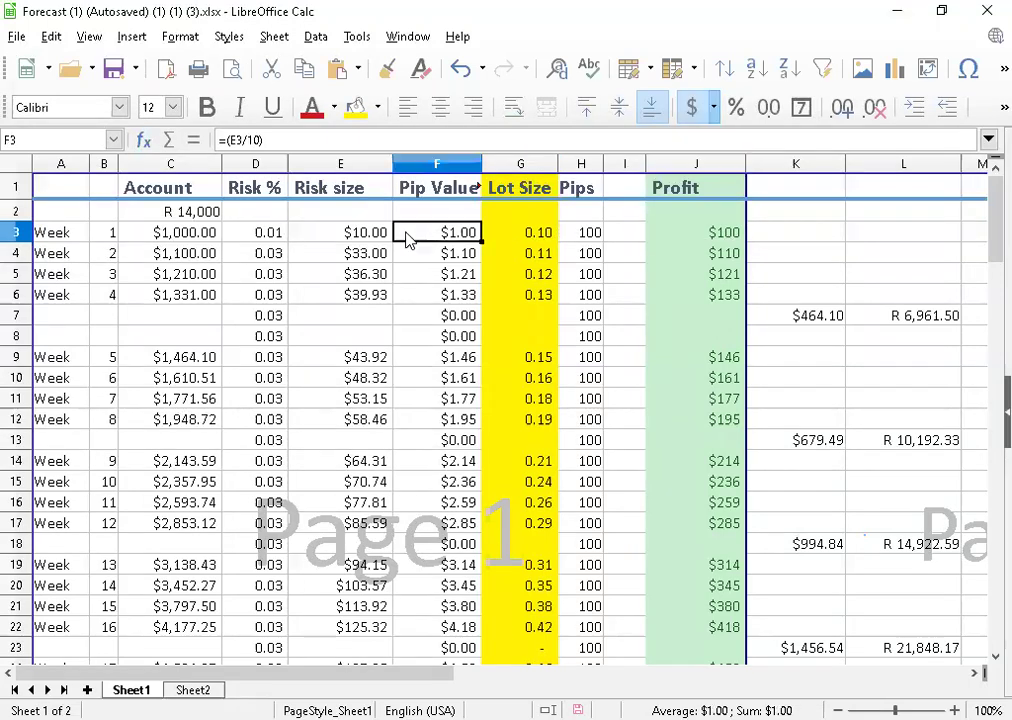
click(368, 238)
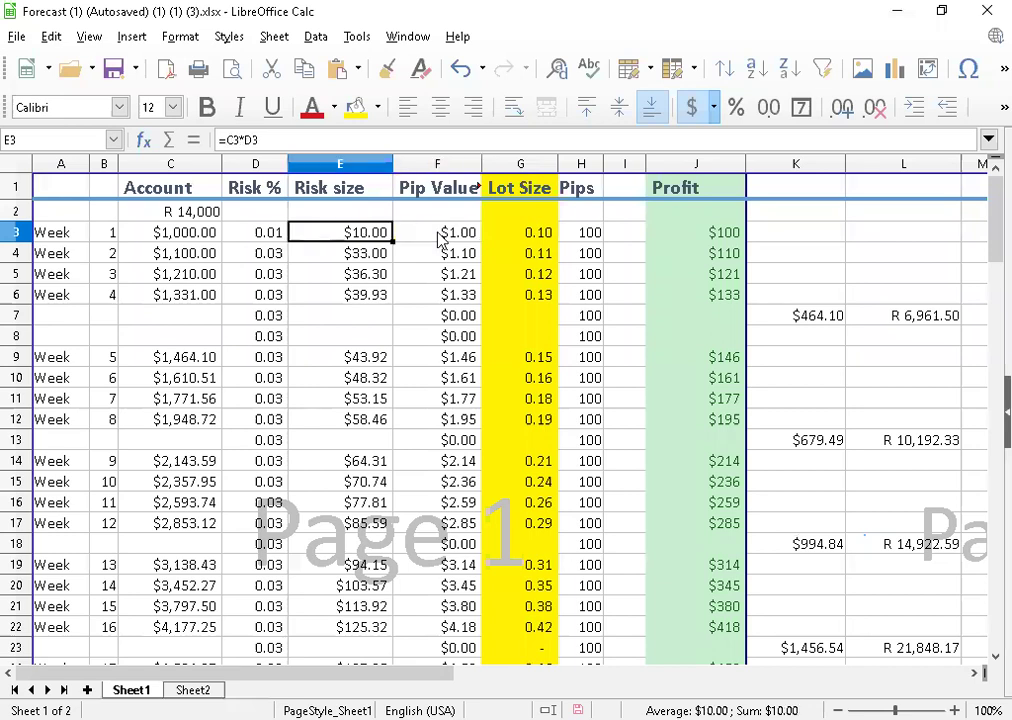
click(440, 236)
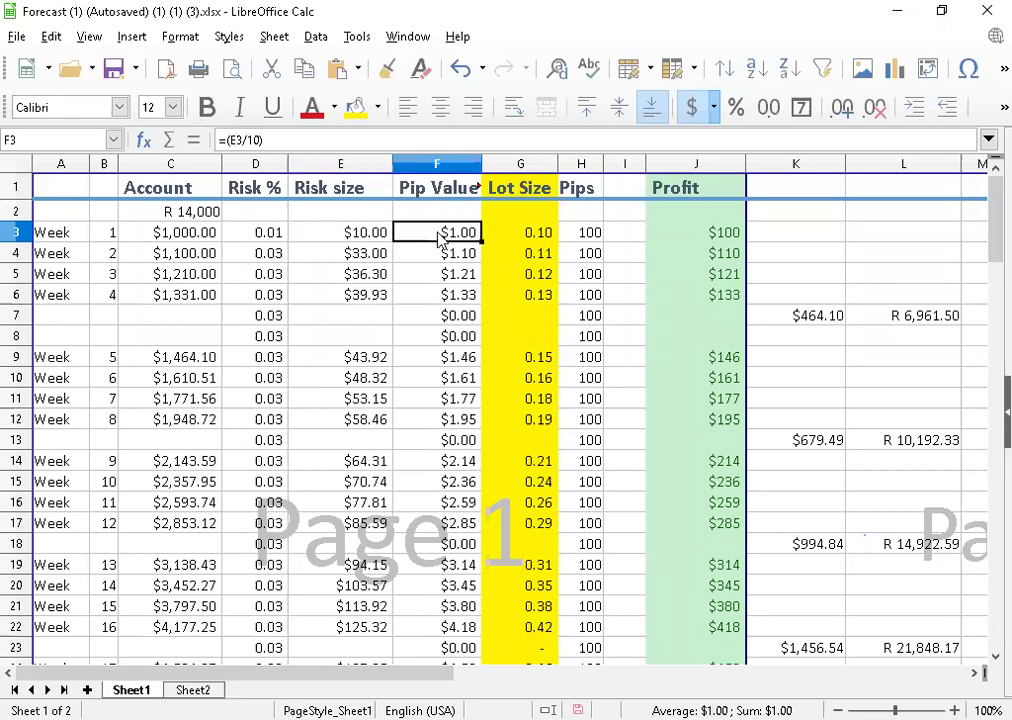
double_click(398, 337)
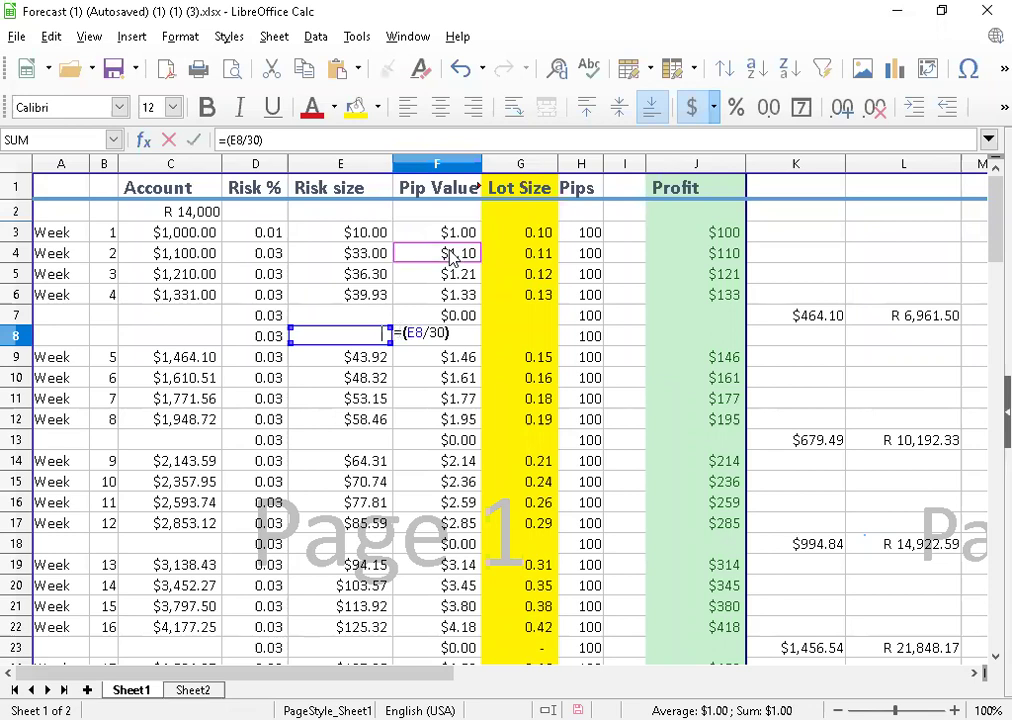
click(461, 68)
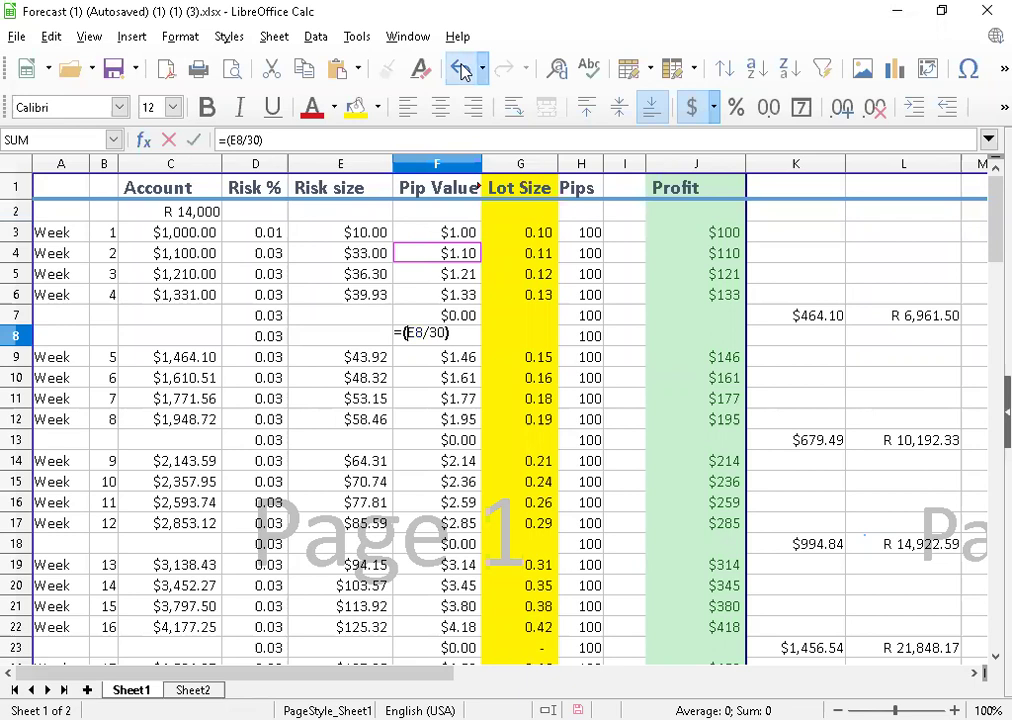
click(395, 302)
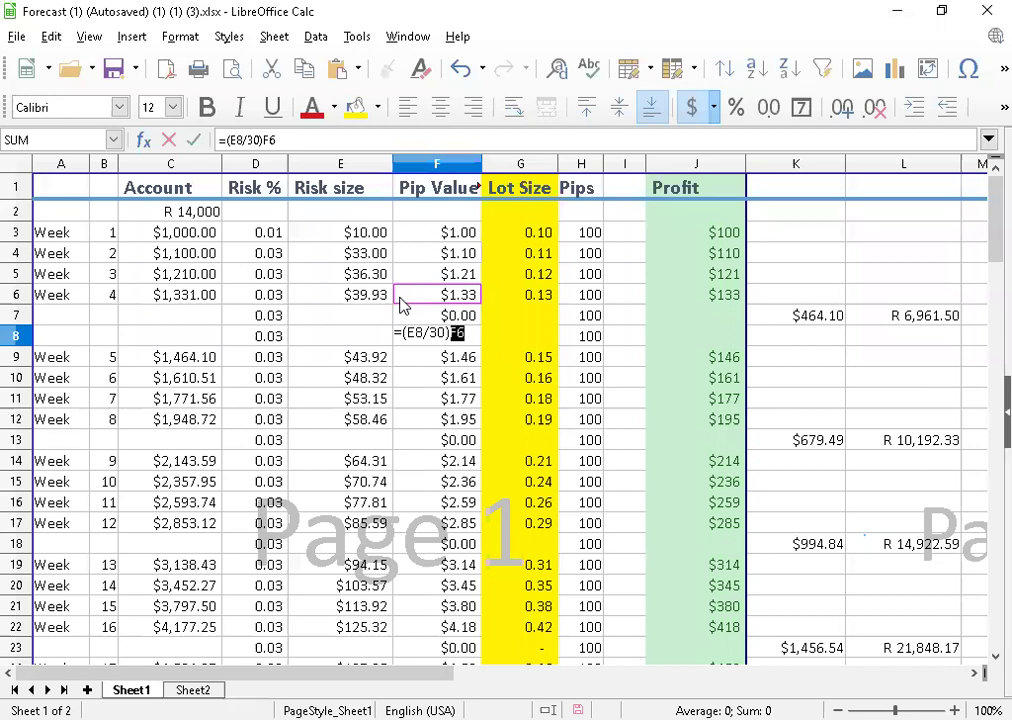
text(F)
key(BackSpace)
key(Return)
Change the week 1 pip value formula in F3 to =(E3/50)
click(468, 250)
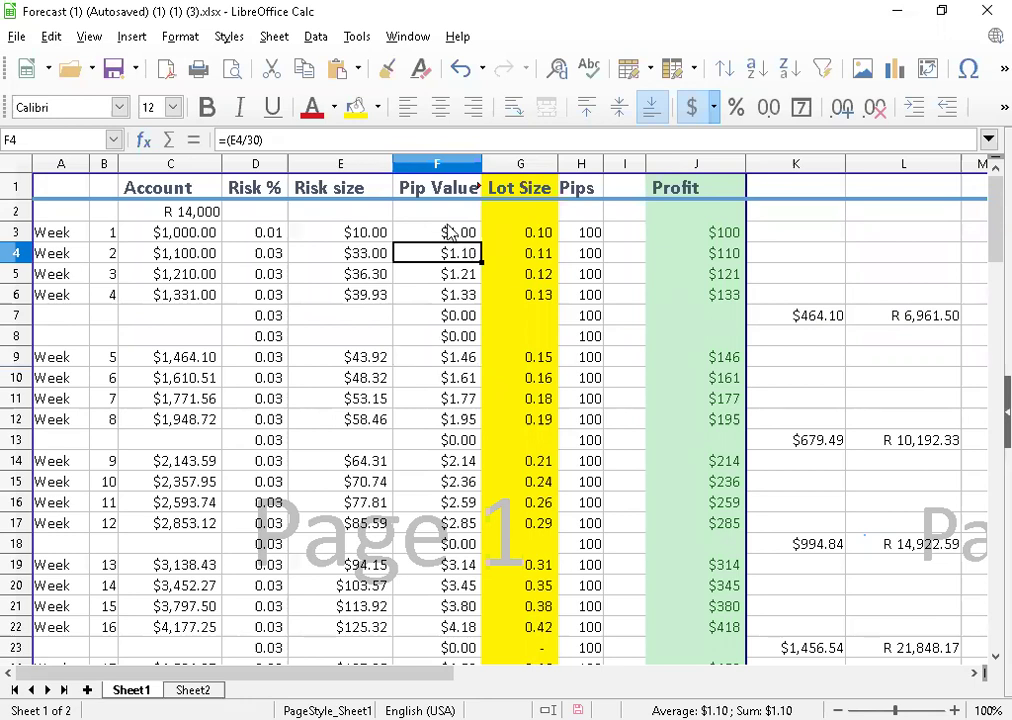
key(Up)
click(254, 141)
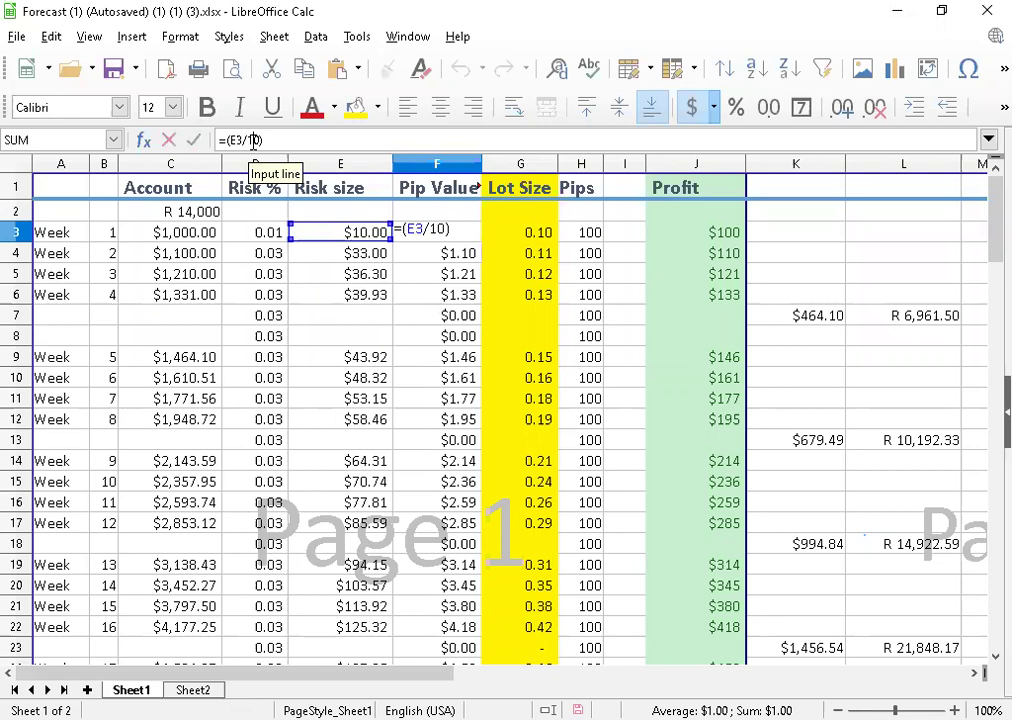
key(BackSpace)
text(5)
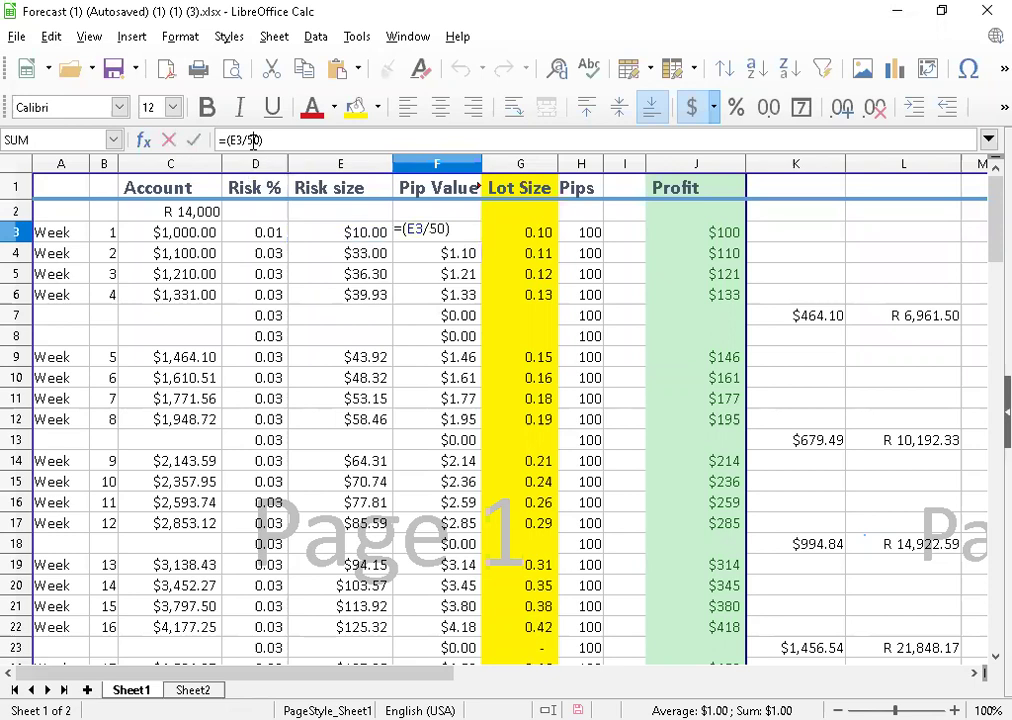
click(425, 255)
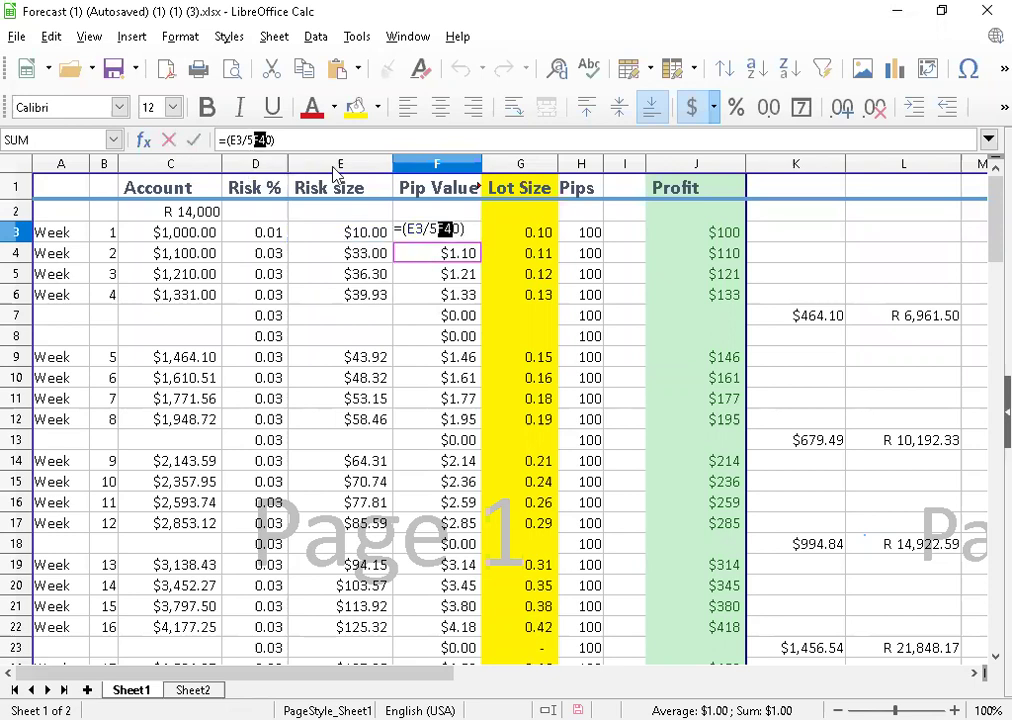
key(BackSpace)
key(BackSpace)
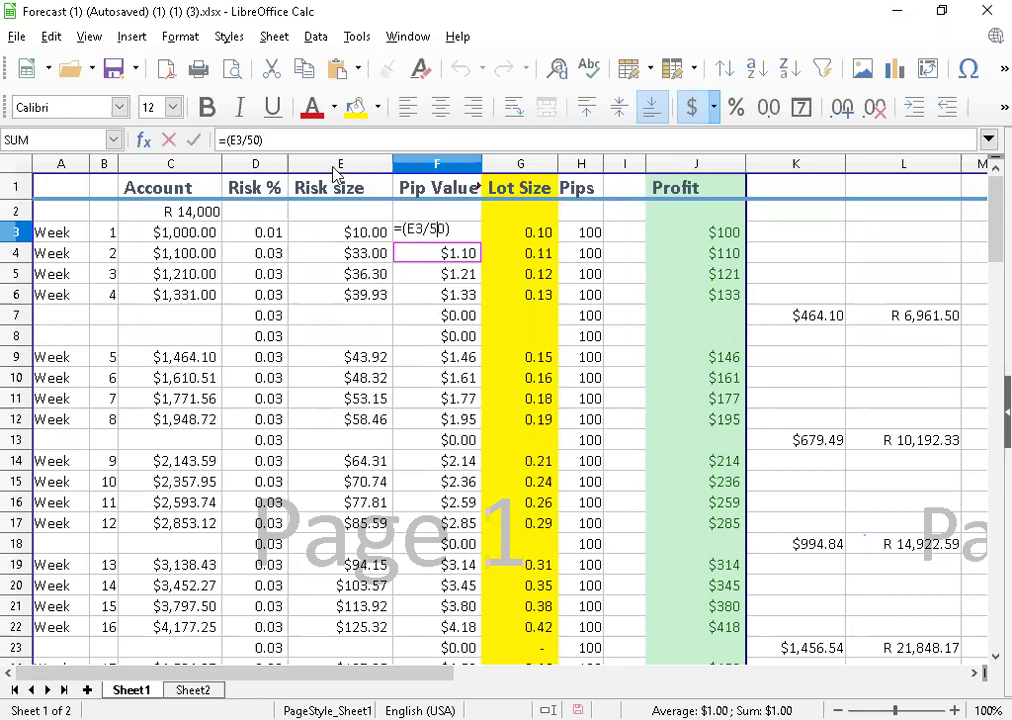
key(Return)
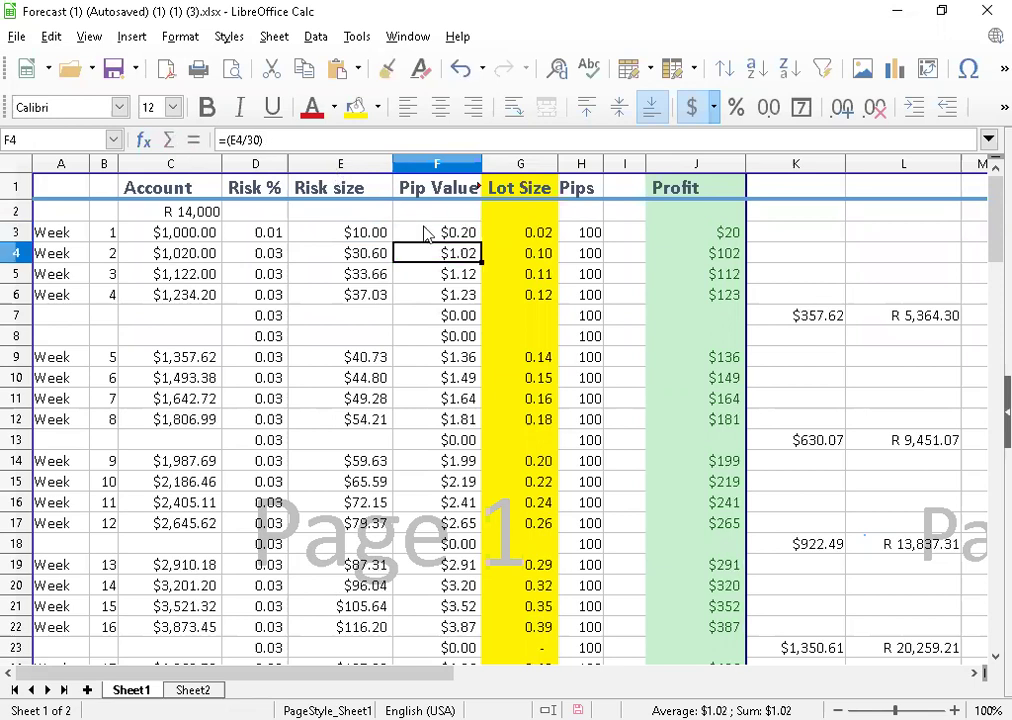
Fill the week 1 pip value formula from F3 down through week 4 in F6
click(430, 232)
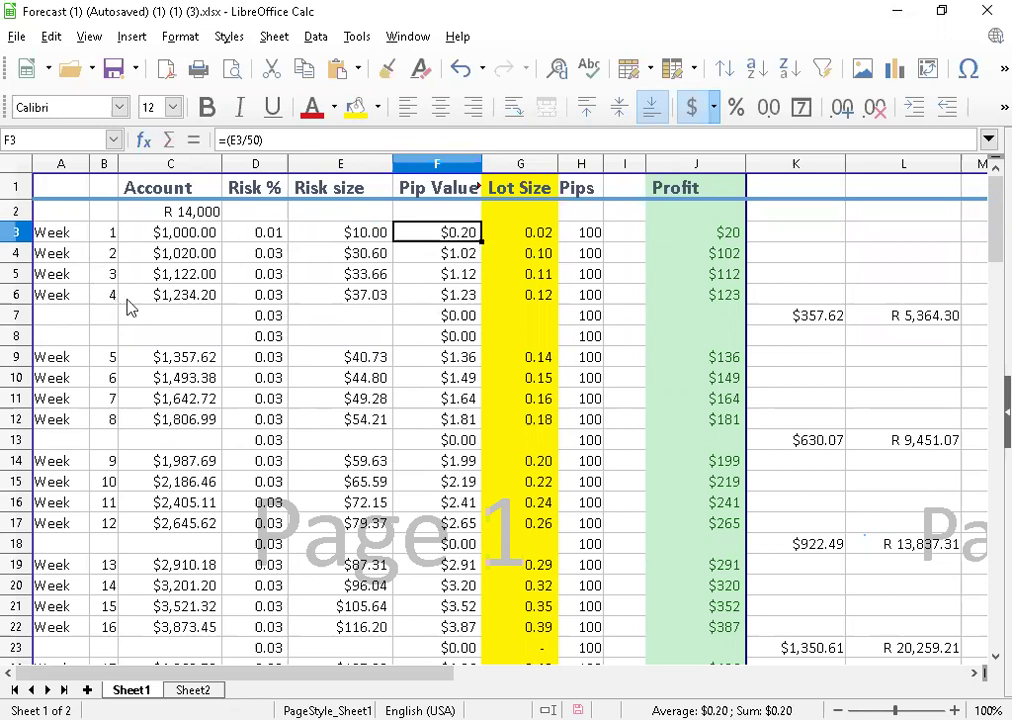
click(447, 255)
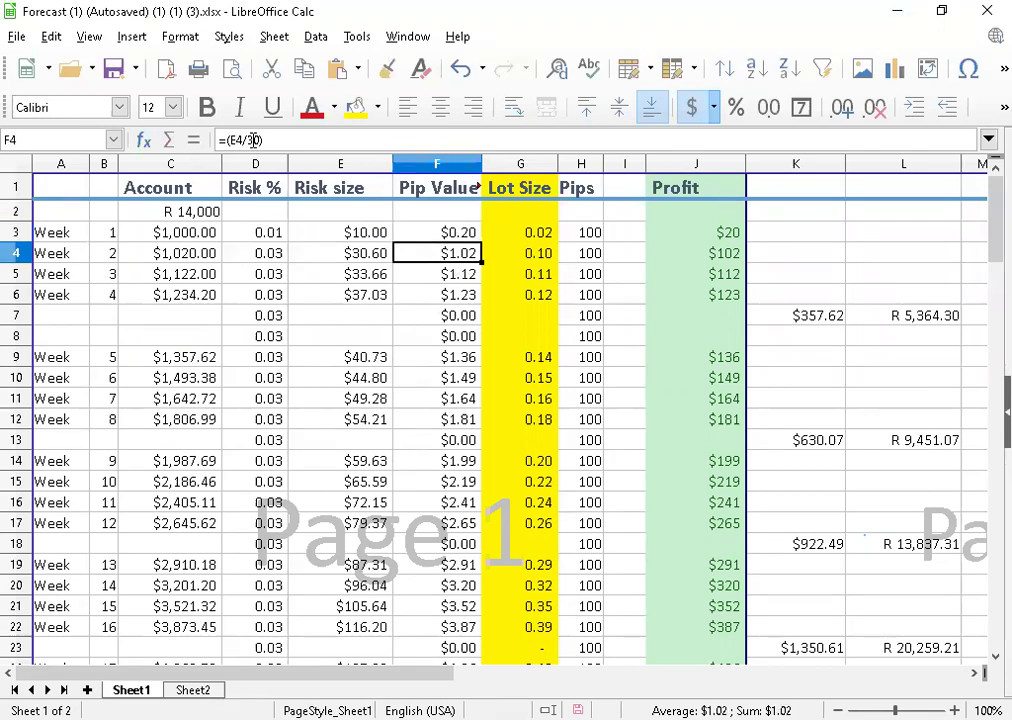
click(440, 276)
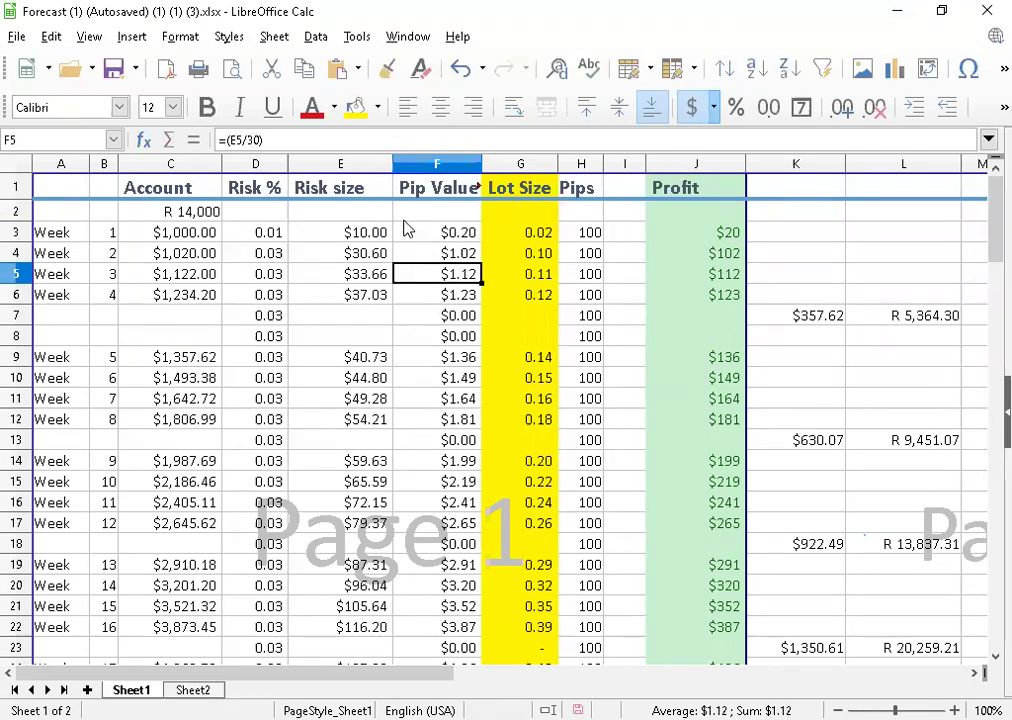
click(443, 298)
click(458, 230)
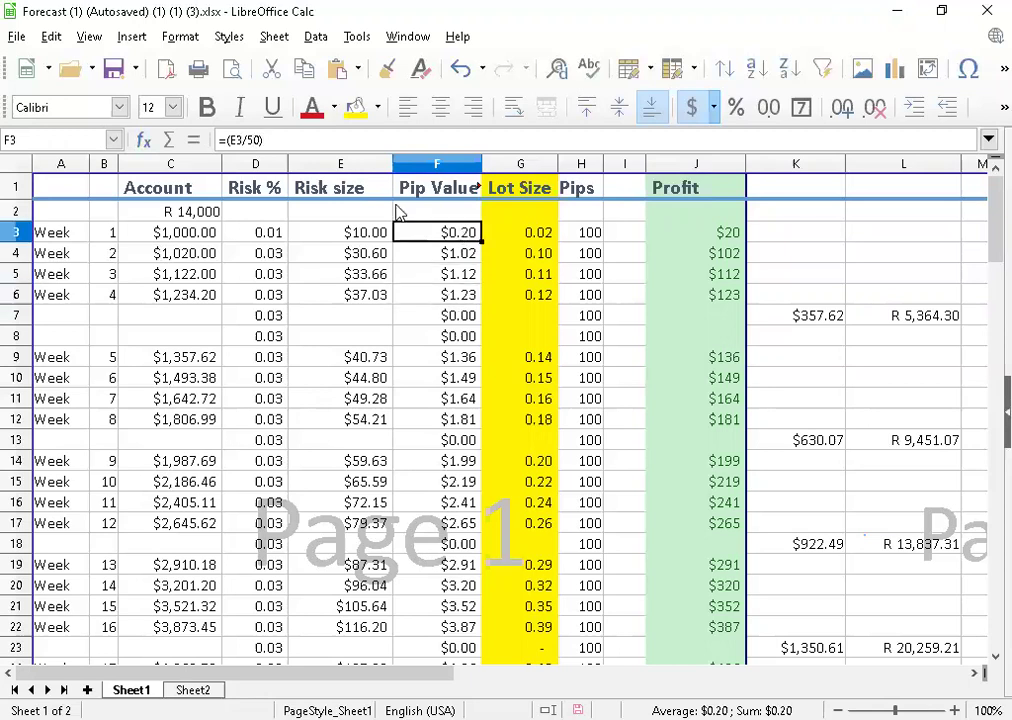
drag(481, 293, 481, 302)
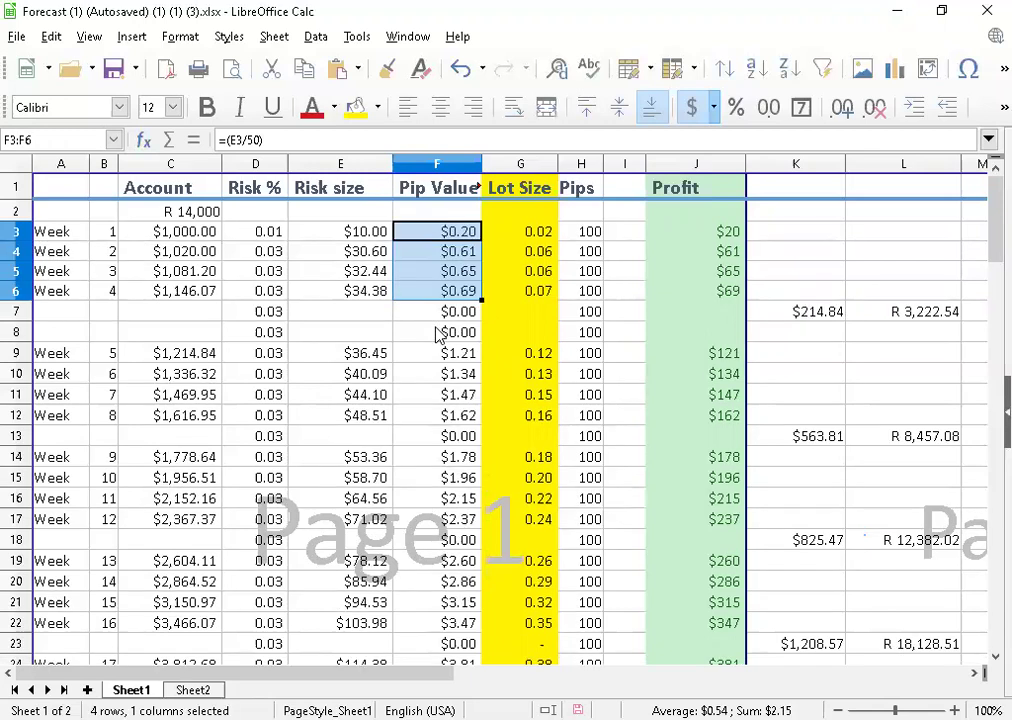
click(437, 332)
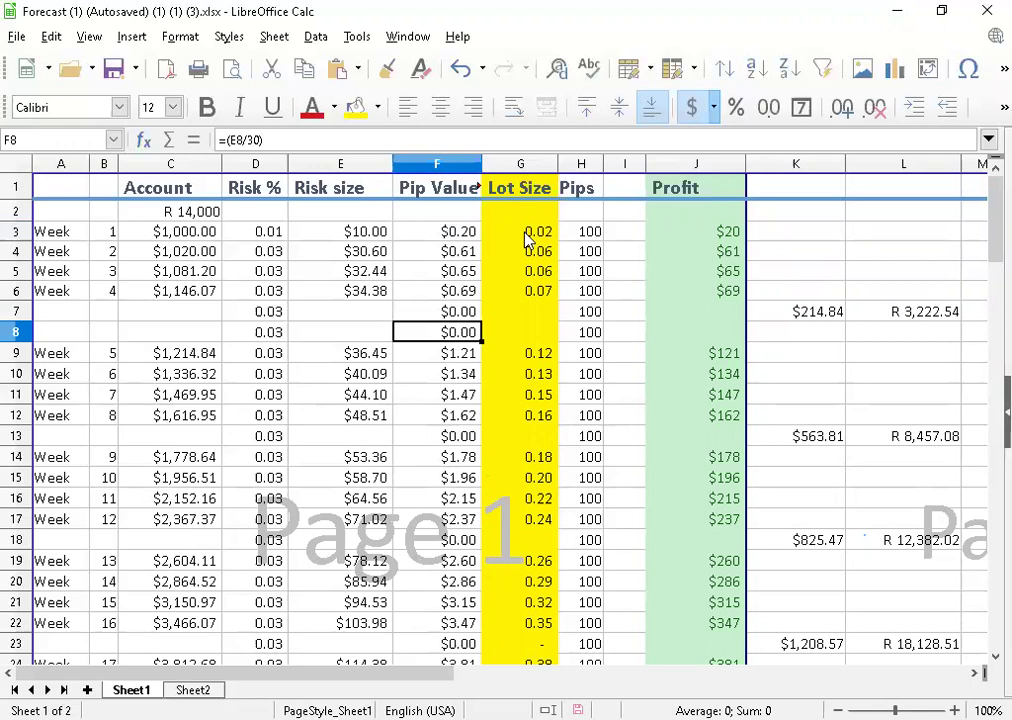
Examine the week 1 lot size formula in G3 and review the week 1 and week 2 rows
key(Up)
key(Up)
key(Up)
key(Up)
key(Up)
key(Right)
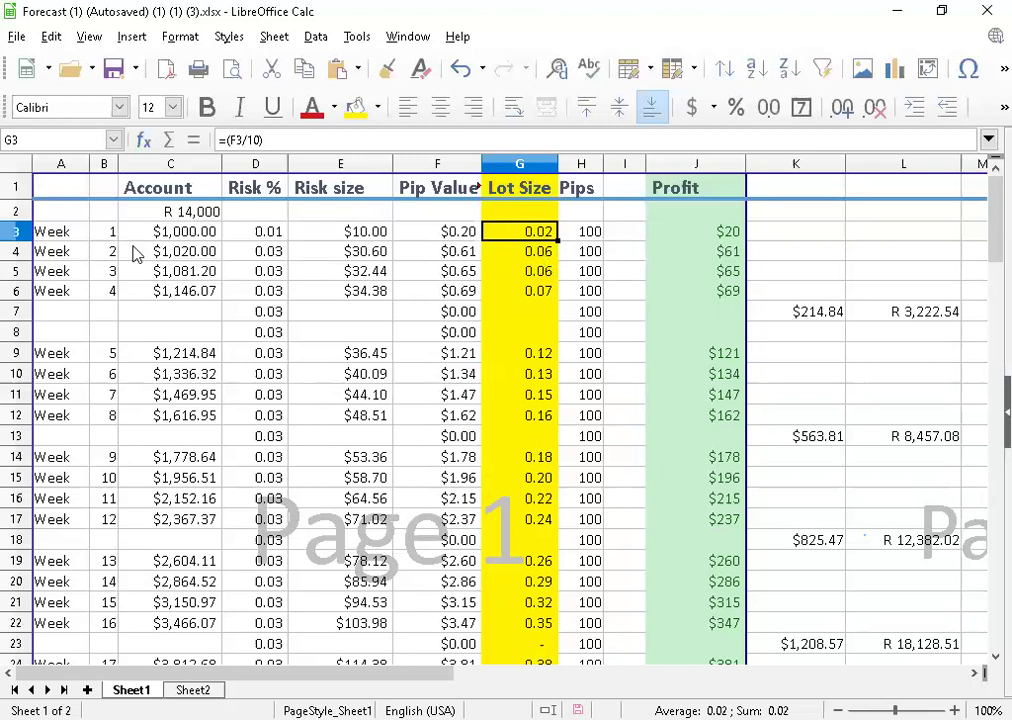
click(25, 231)
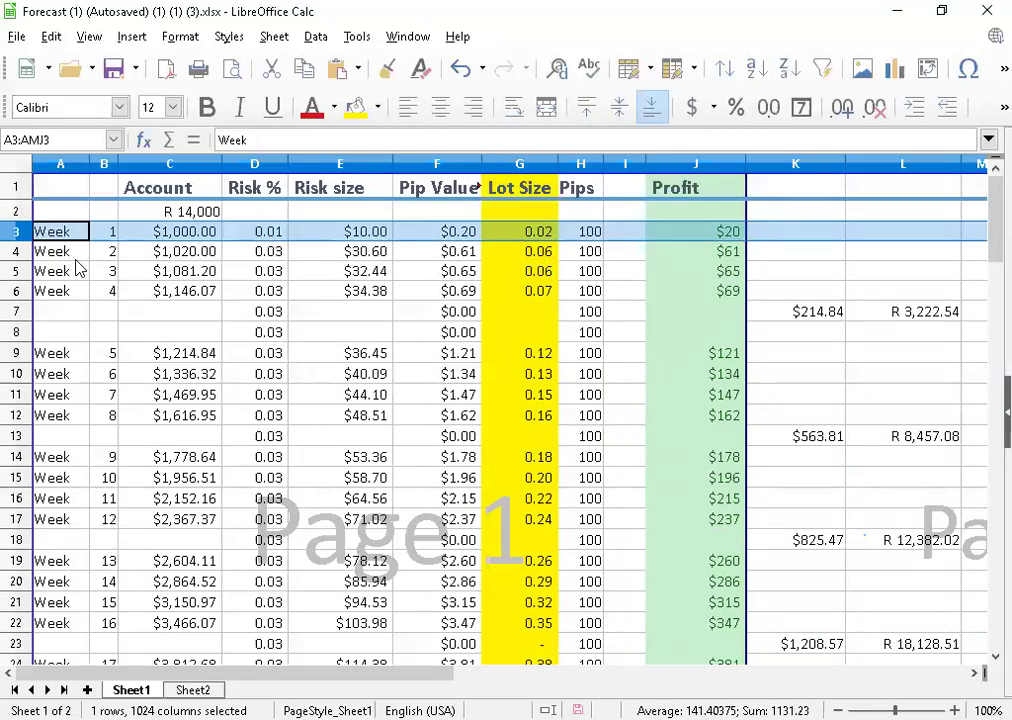
key(Down)
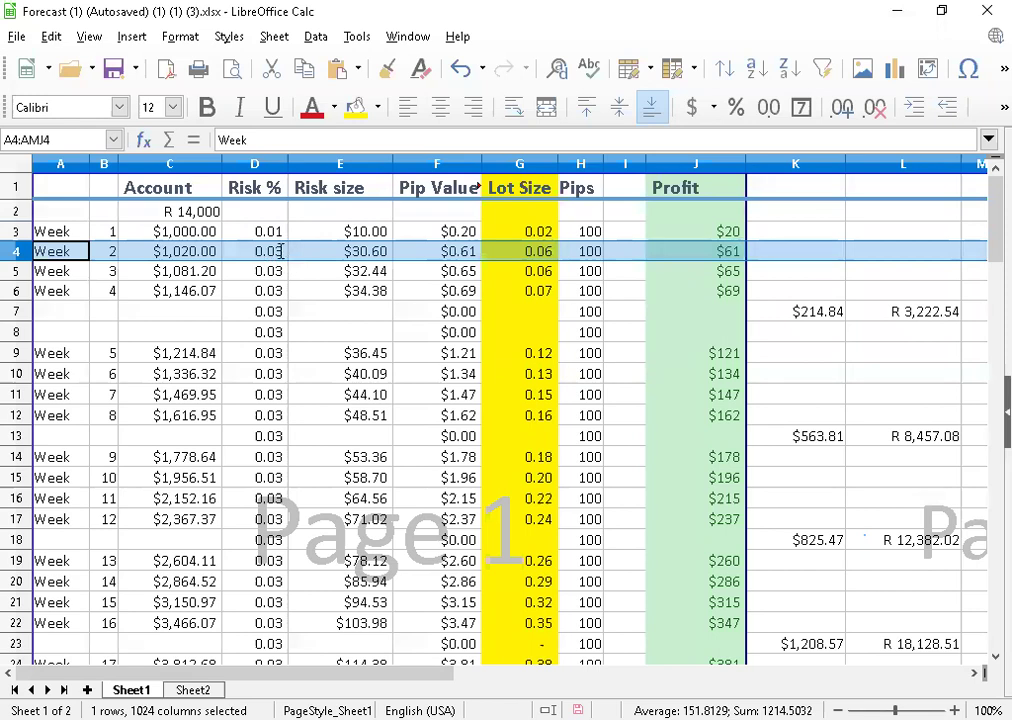
Set the week 2 risk percentage in D4 to 0.01 and check that week's lot size
double_click(280, 251)
key(shift+Left)
key(shift+Left)
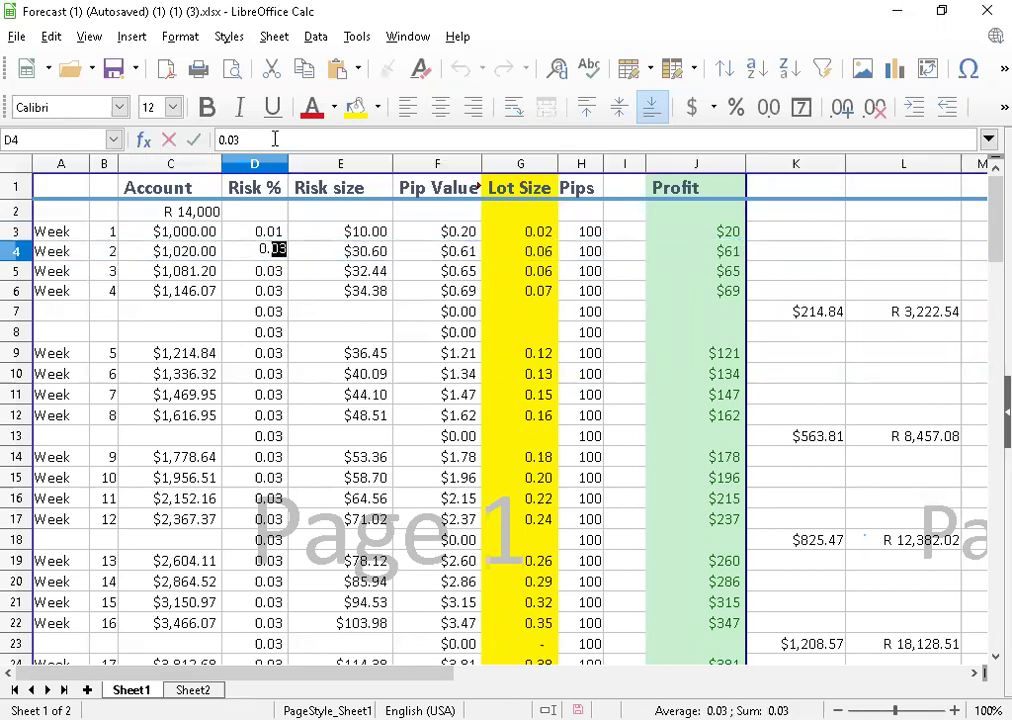
click(275, 139)
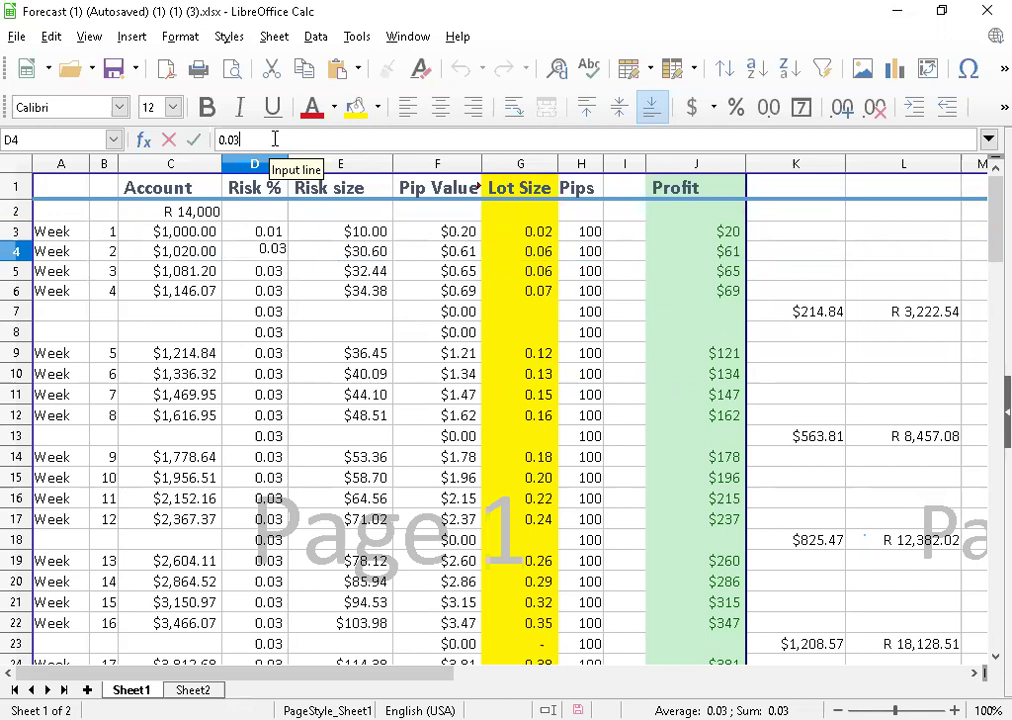
key(BackSpace)
text(1)
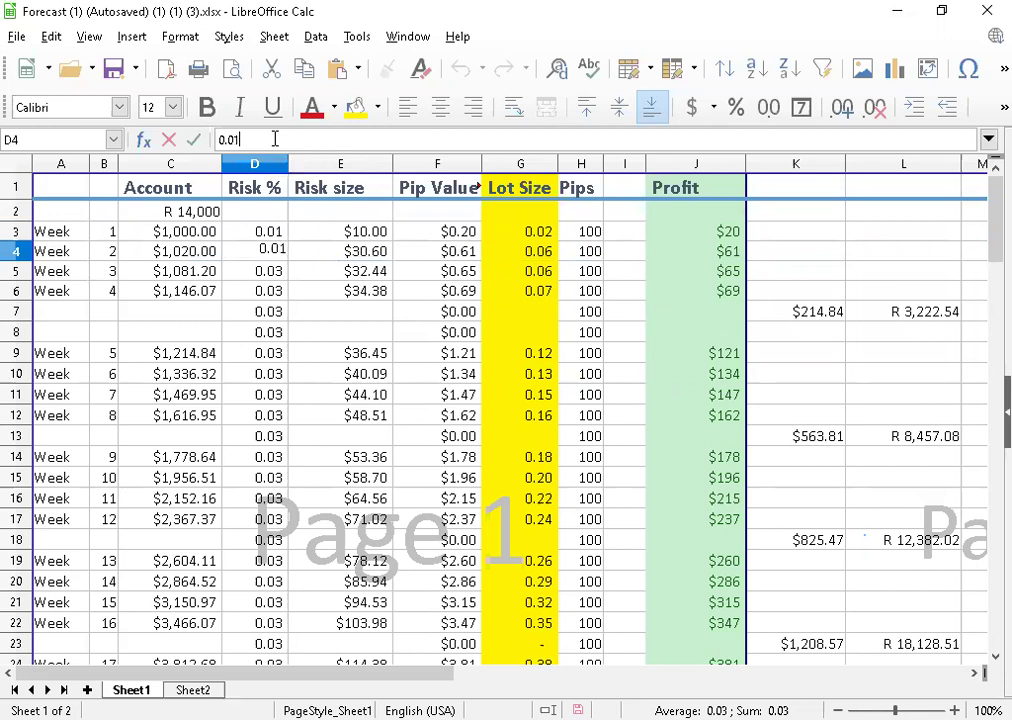
key(Return)
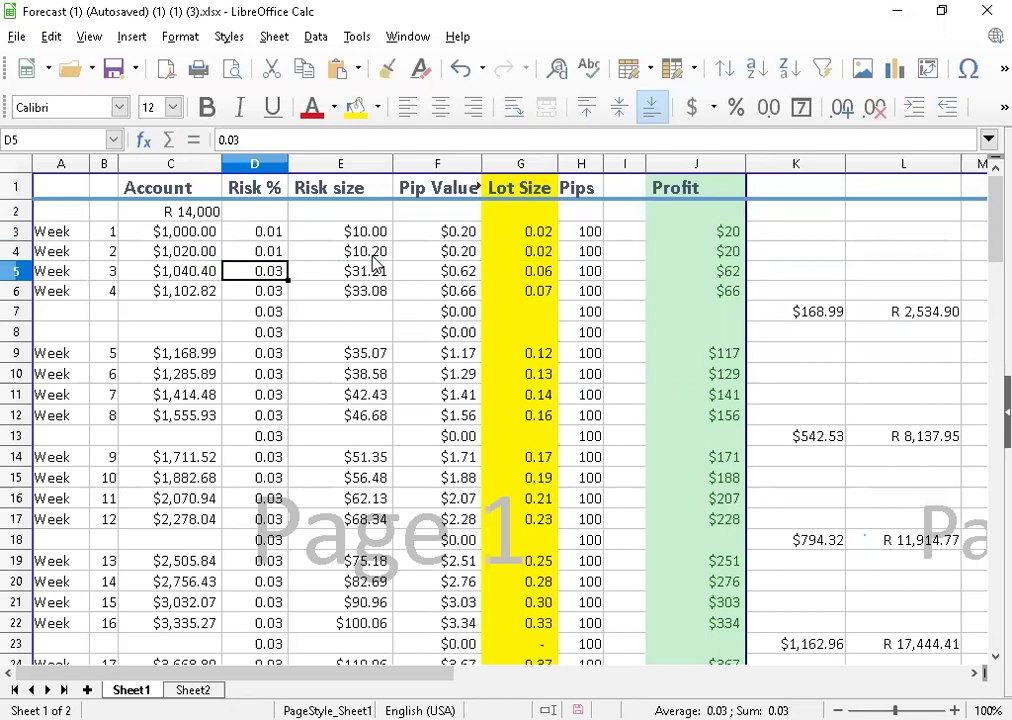
key(Up)
key(Right)
click(527, 256)
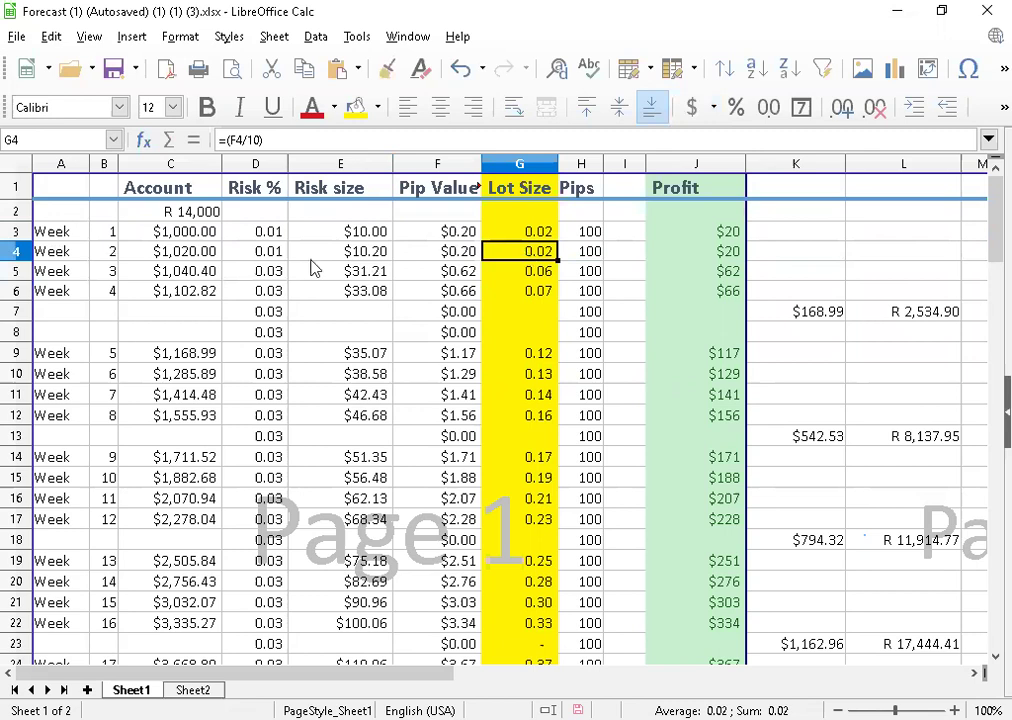
Set the week 3 risk percentage in D5 to 0.01
click(282, 274)
text(0.)
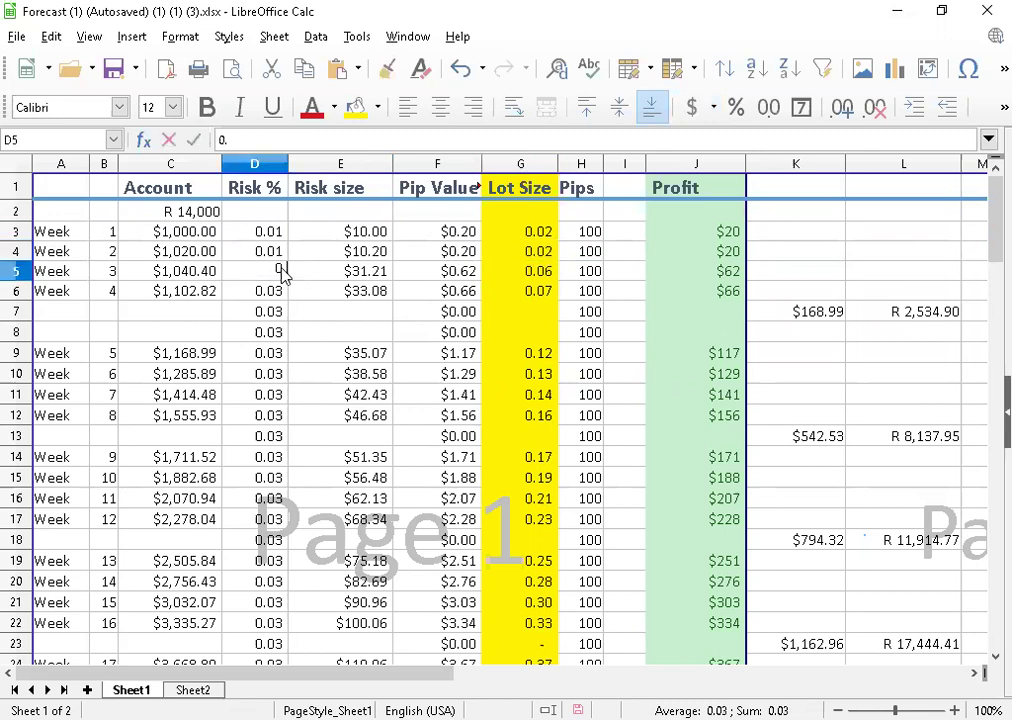
text(02)
key(BackSpace)
text(1)
key(Return)
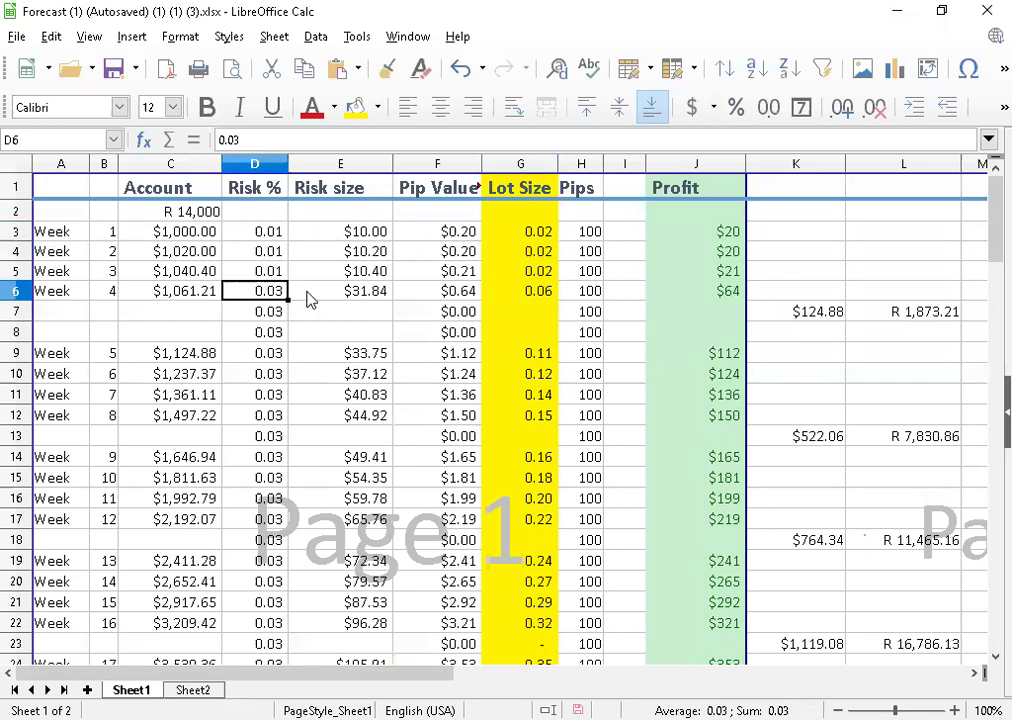
Set the week 4 risk percentage in D6 to 0.01 and check the lot sizes for weeks 3 and 4
text(0)
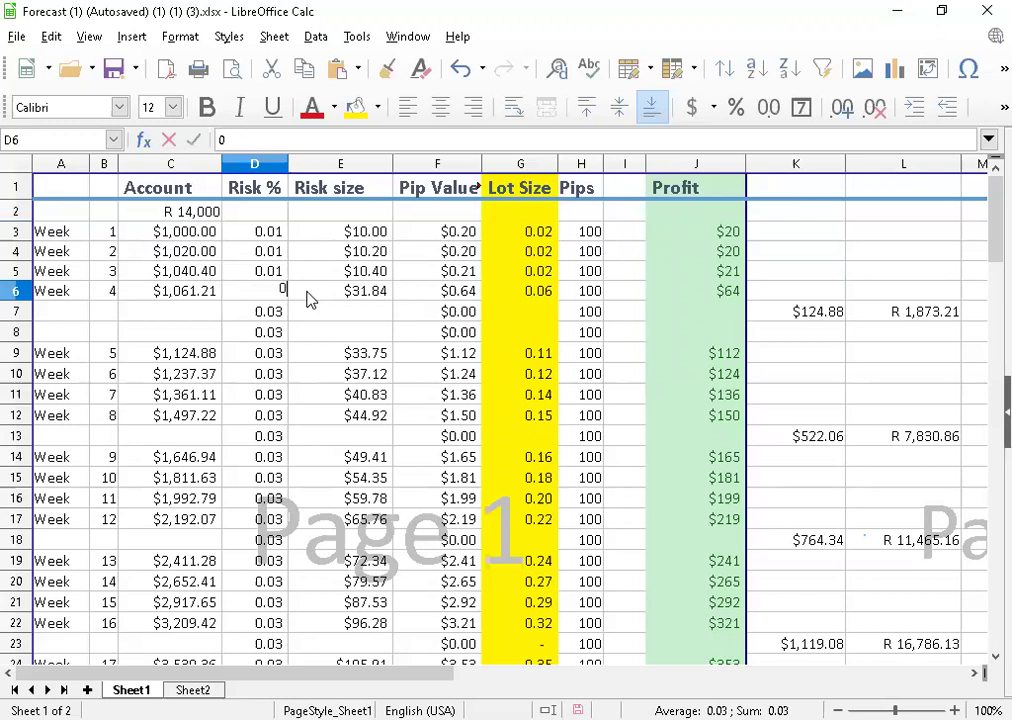
text(.0.)
text(1)
key(BackSpace)
key(BackSpace)
text(1)
key(Return)
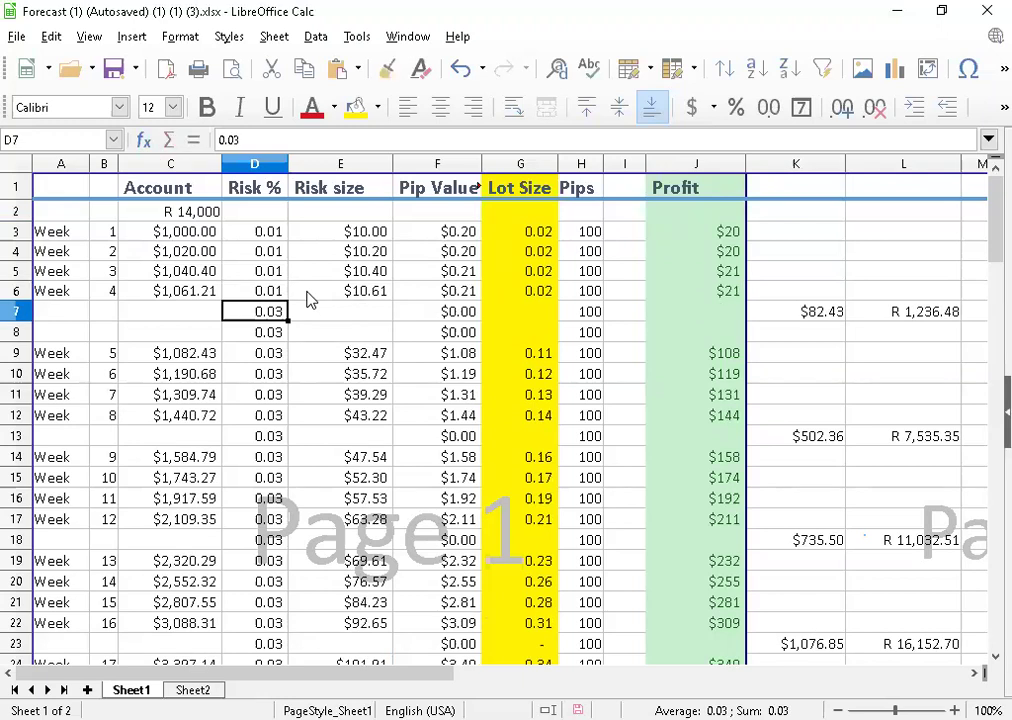
click(551, 278)
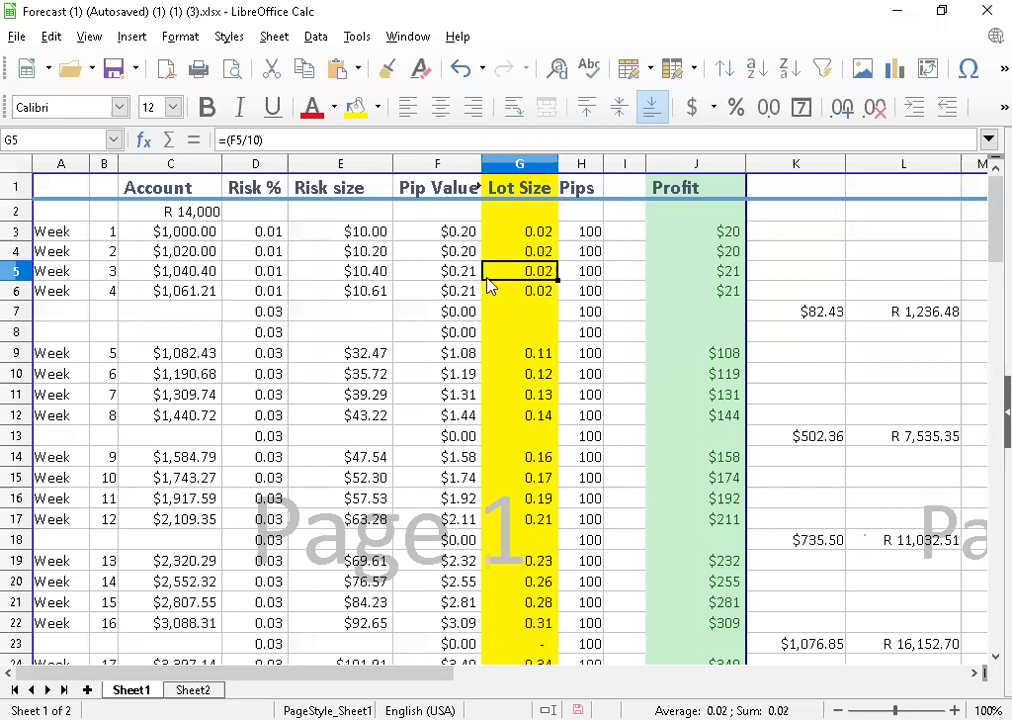
click(538, 293)
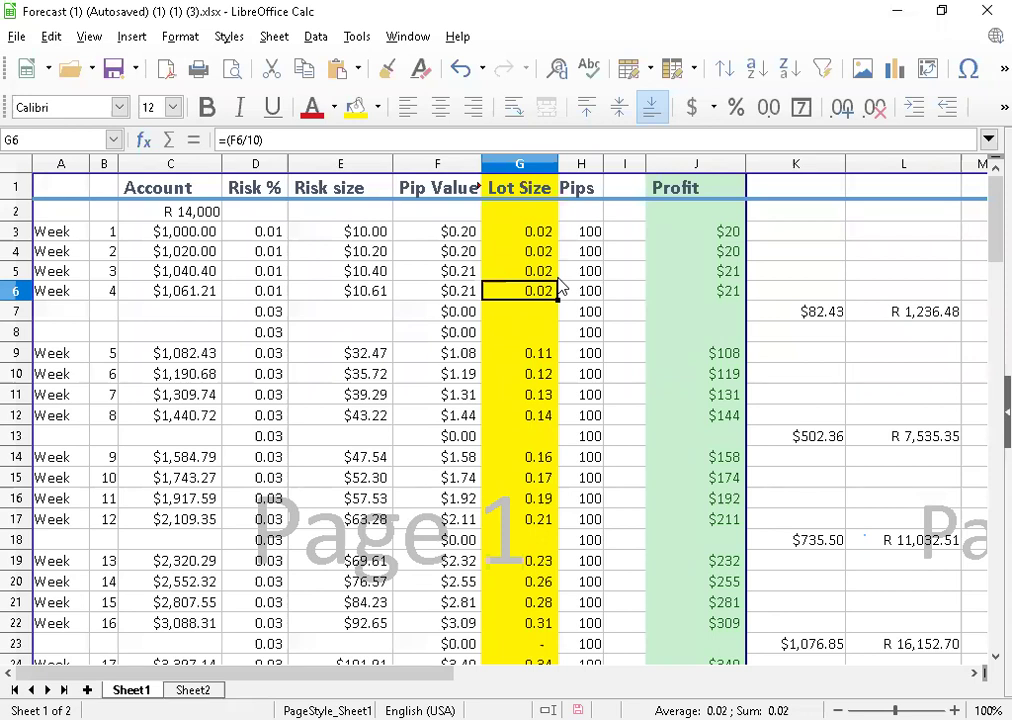
key(Right)
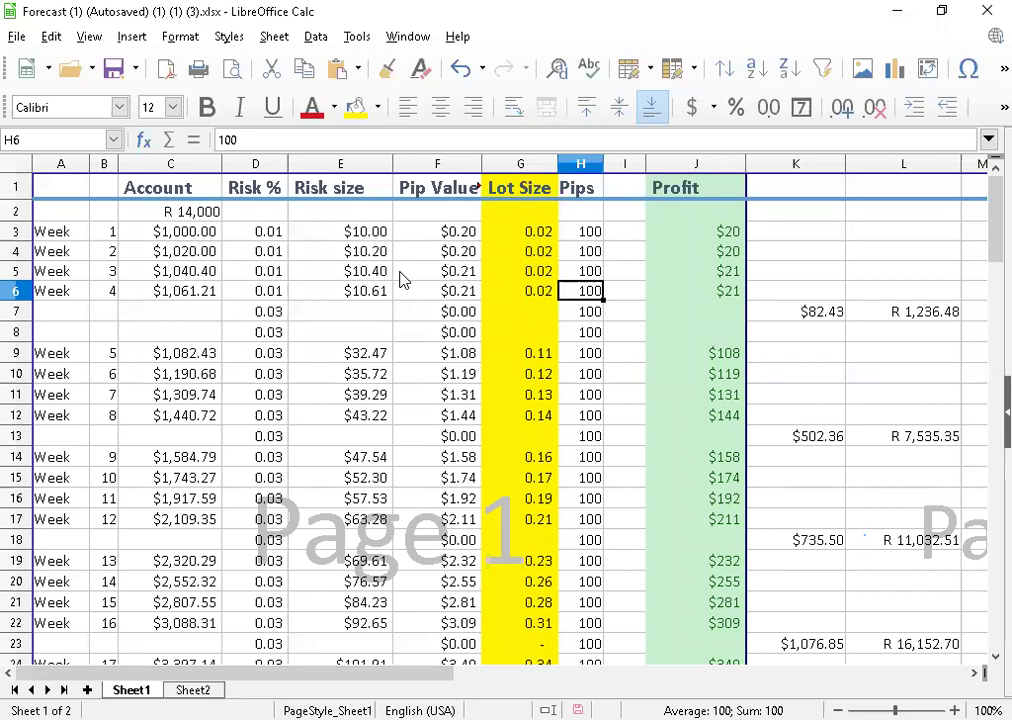
Set the risk percentage for weeks 5 and 6 in D9 and D10 to 0.02
click(260, 359)
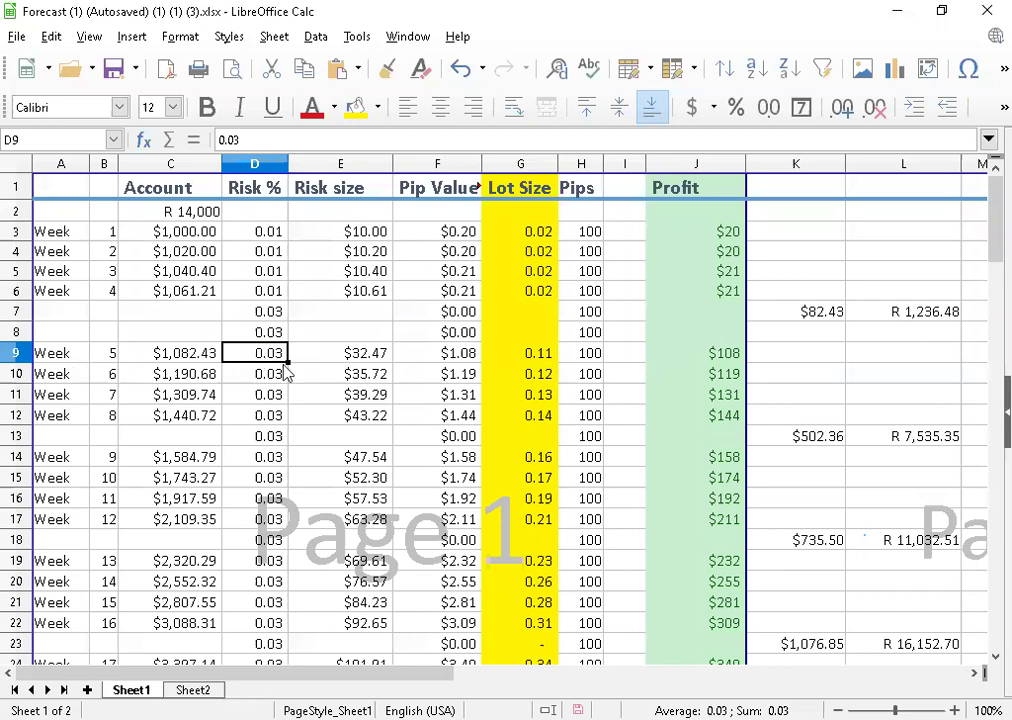
text(0.02)
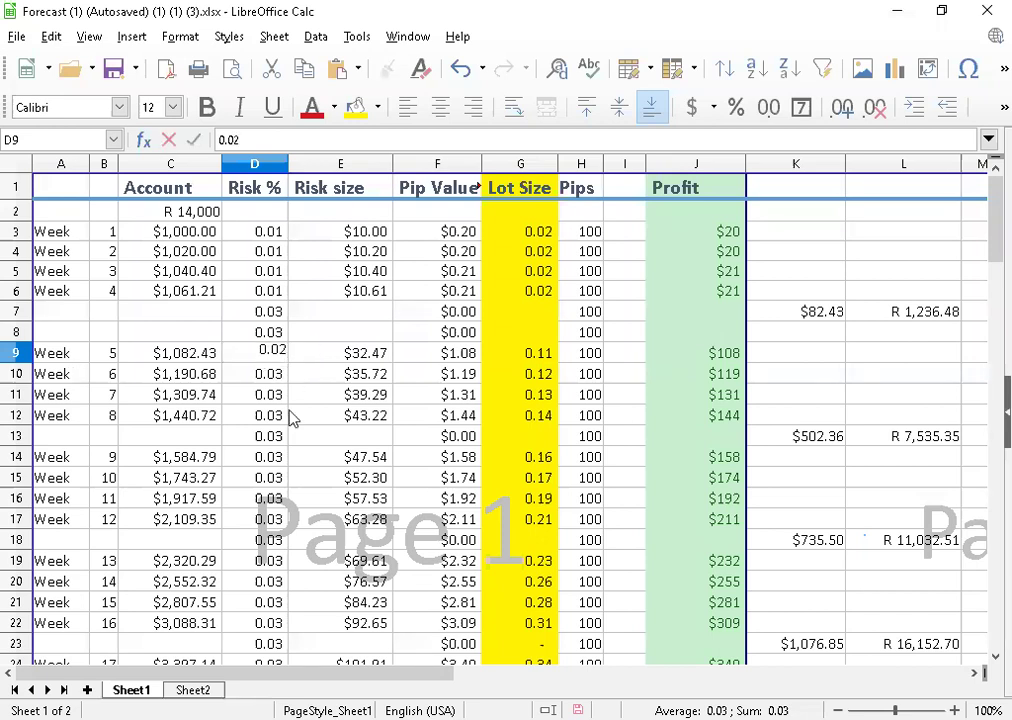
key(Return)
click(284, 354)
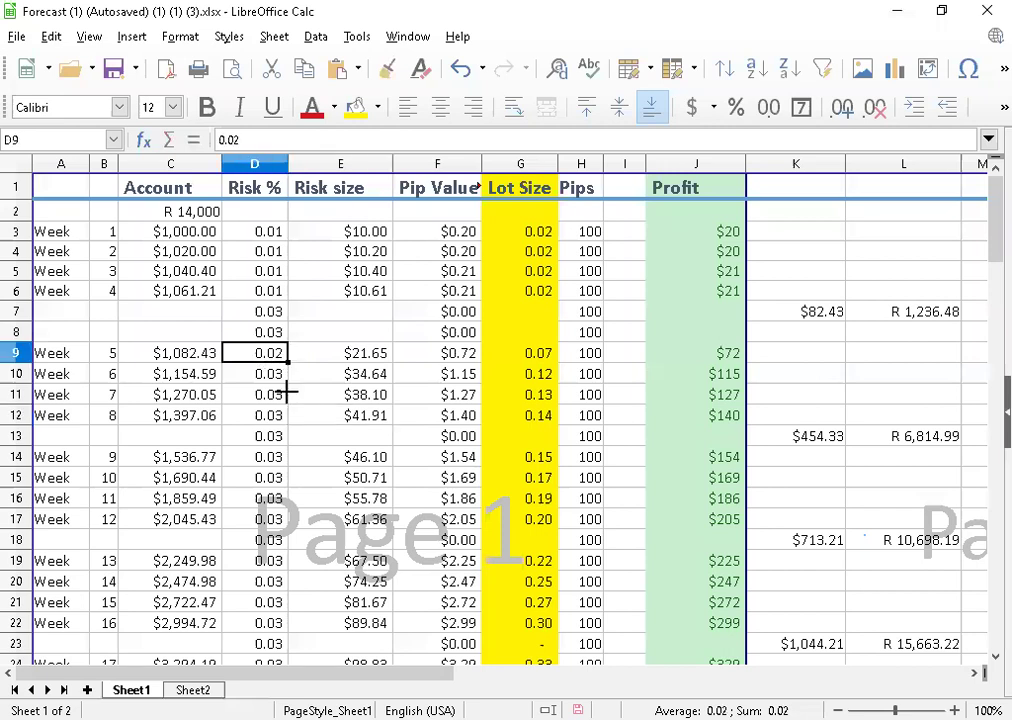
click(270, 380)
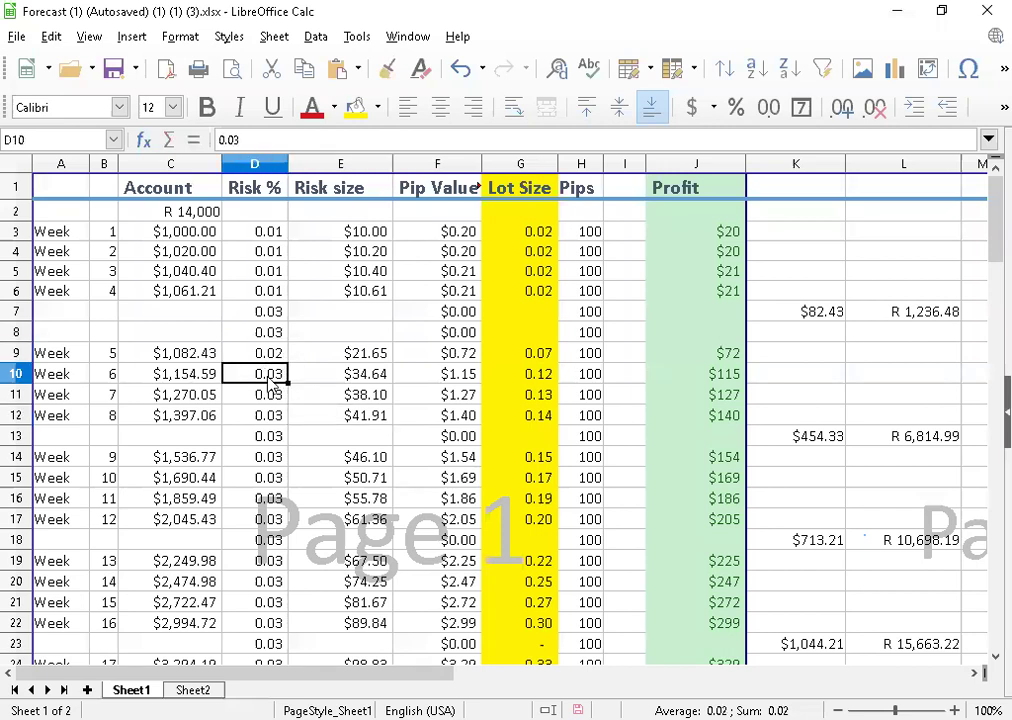
text(0.02)
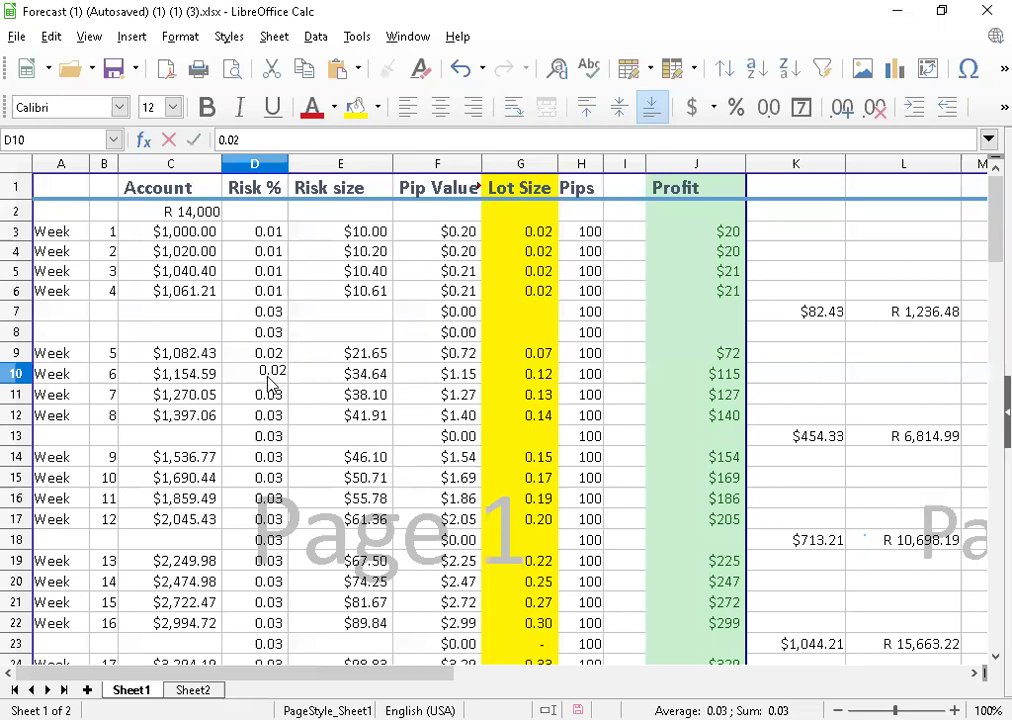
key(Return)
Set the risk percentage for weeks 7 and 8 in D11 and D12 to 0.02
text(0.0)
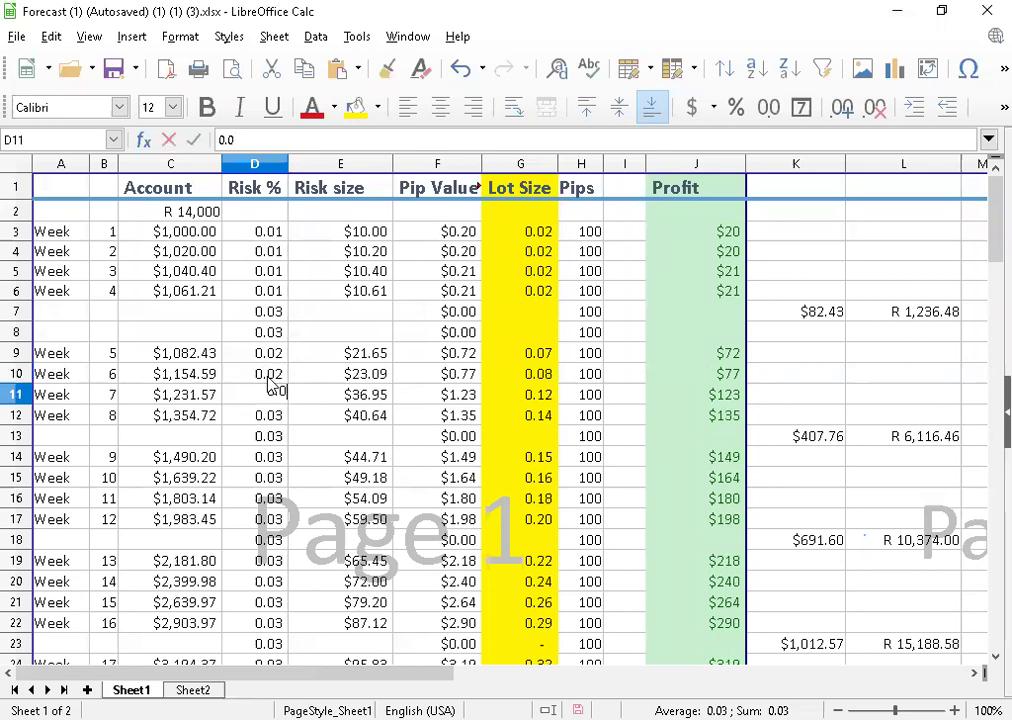
text(2)
key(Return)
text(0.0)
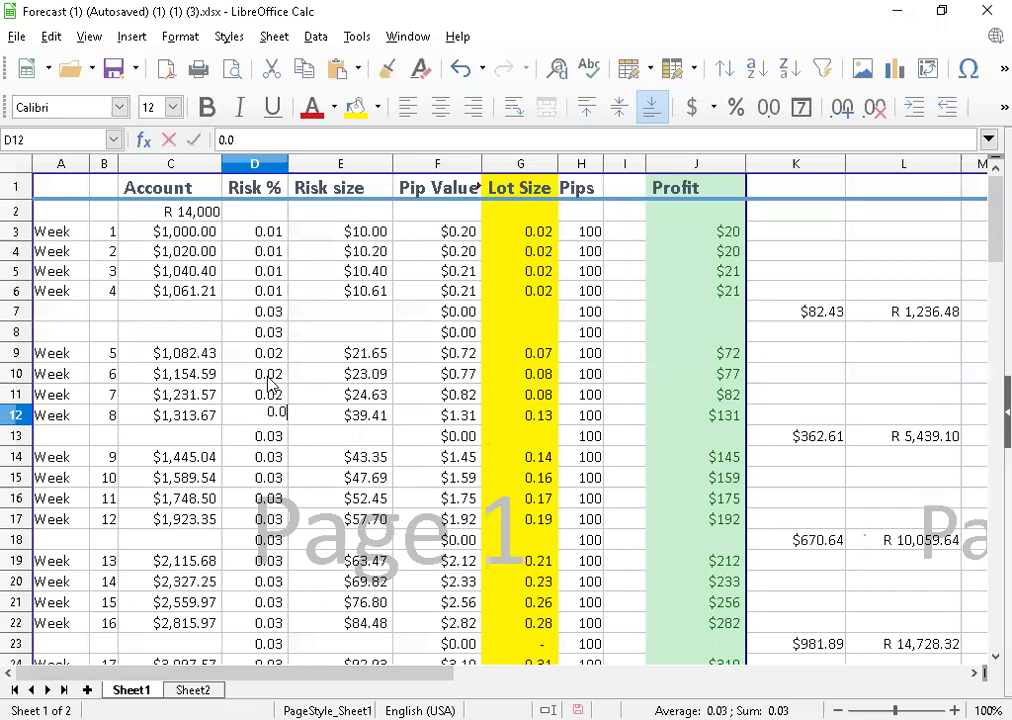
text(2)
key(Return)
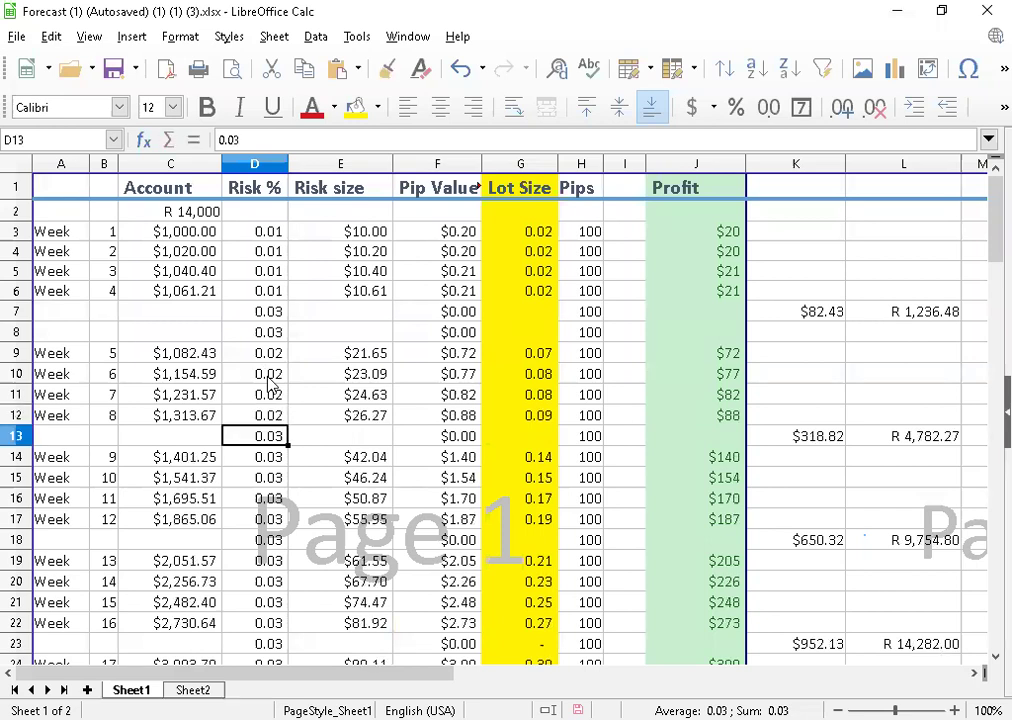
Change the week 5 pip value formula in F9 to =(E9/50) and fill it down through week 8 in F12
click(182, 358)
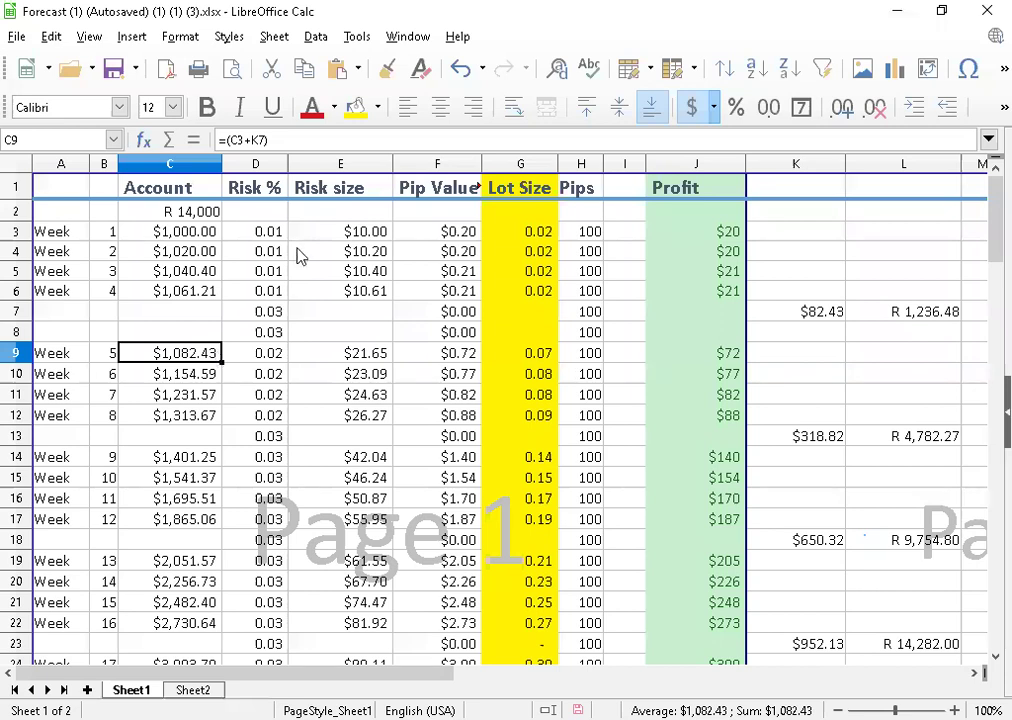
click(456, 360)
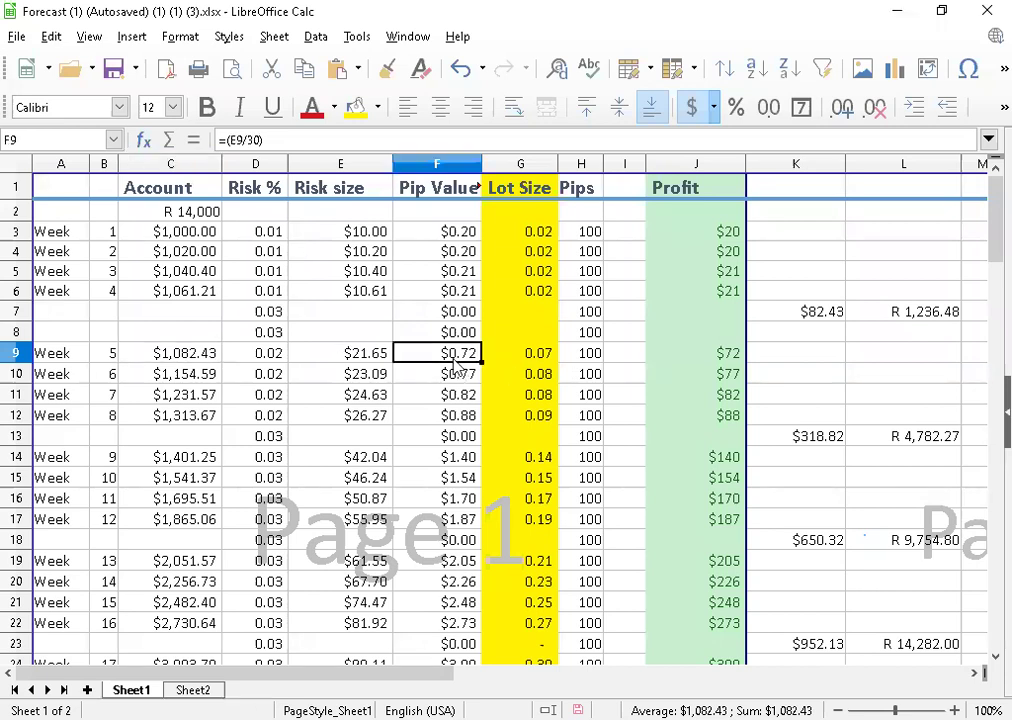
click(254, 140)
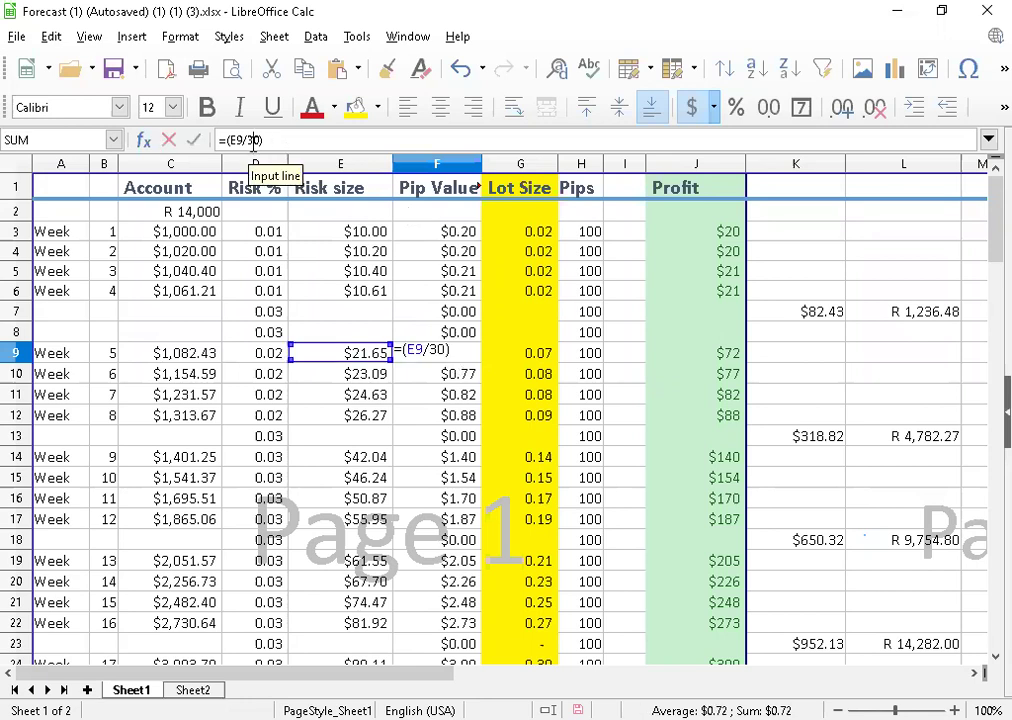
key(BackSpace)
text(5)
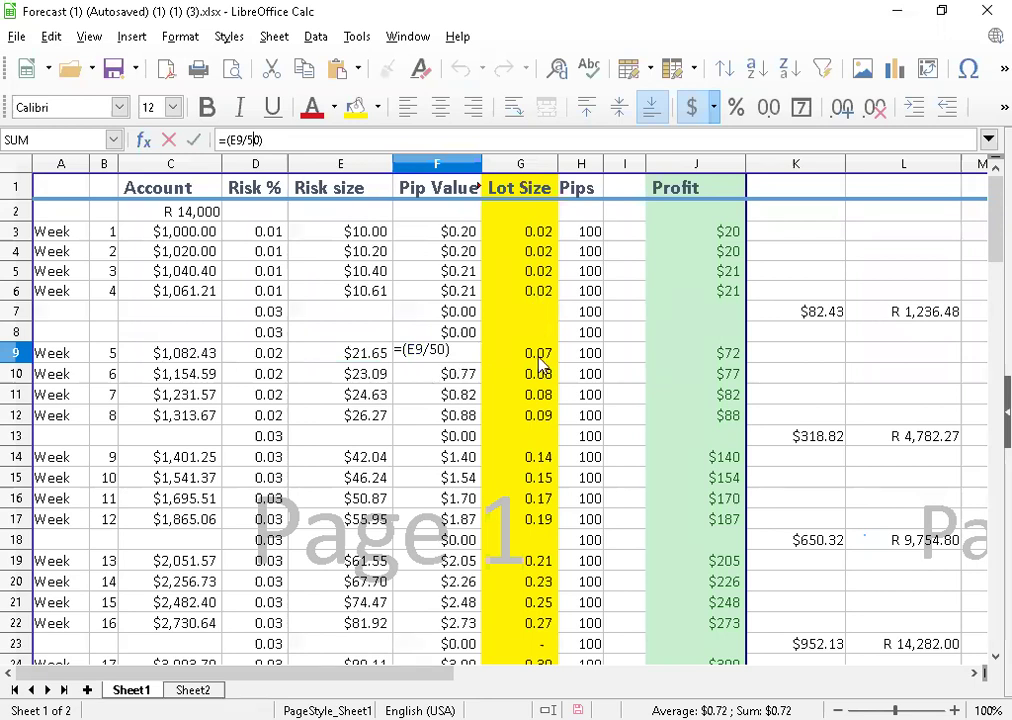
click(447, 370)
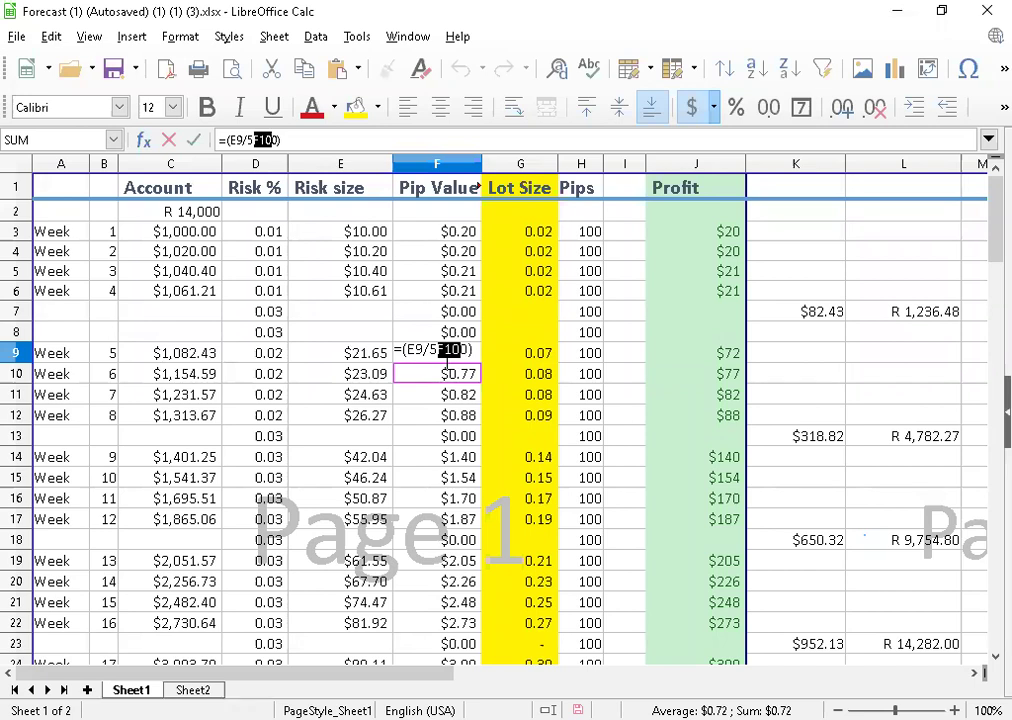
text(0)
key(BackSpace)
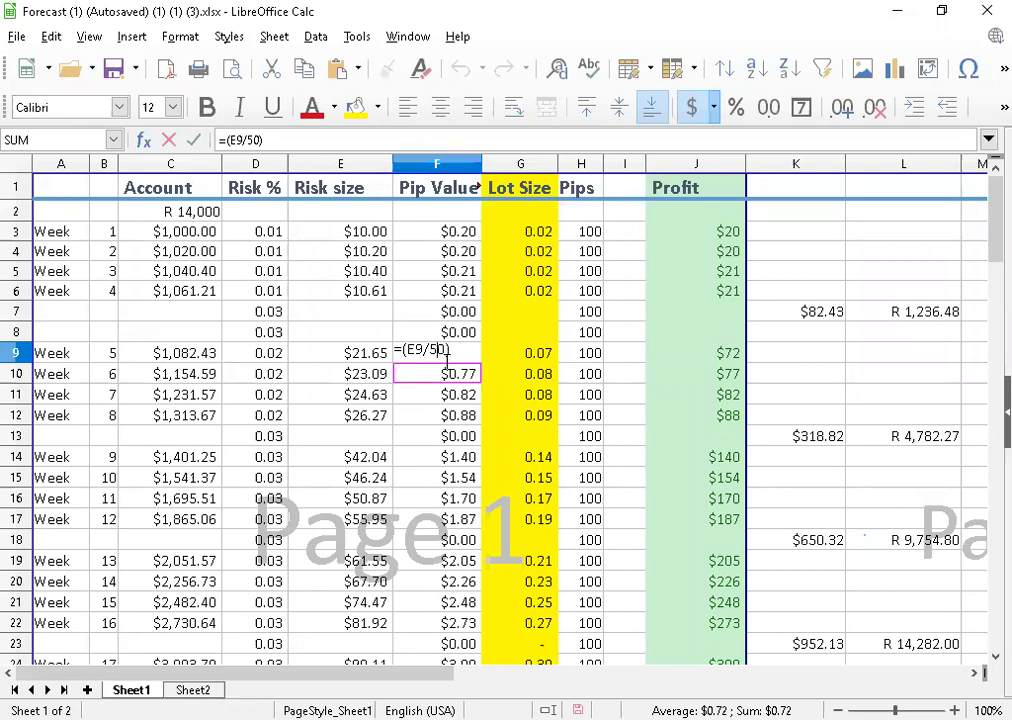
key(Return)
key(Up)
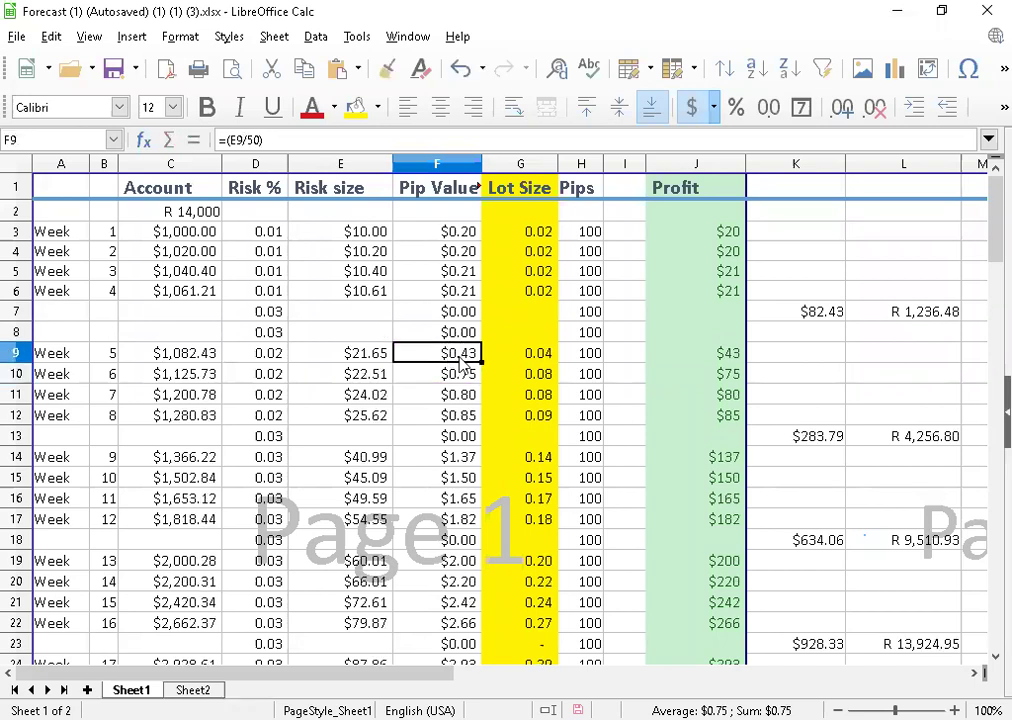
drag(478, 418, 481, 421)
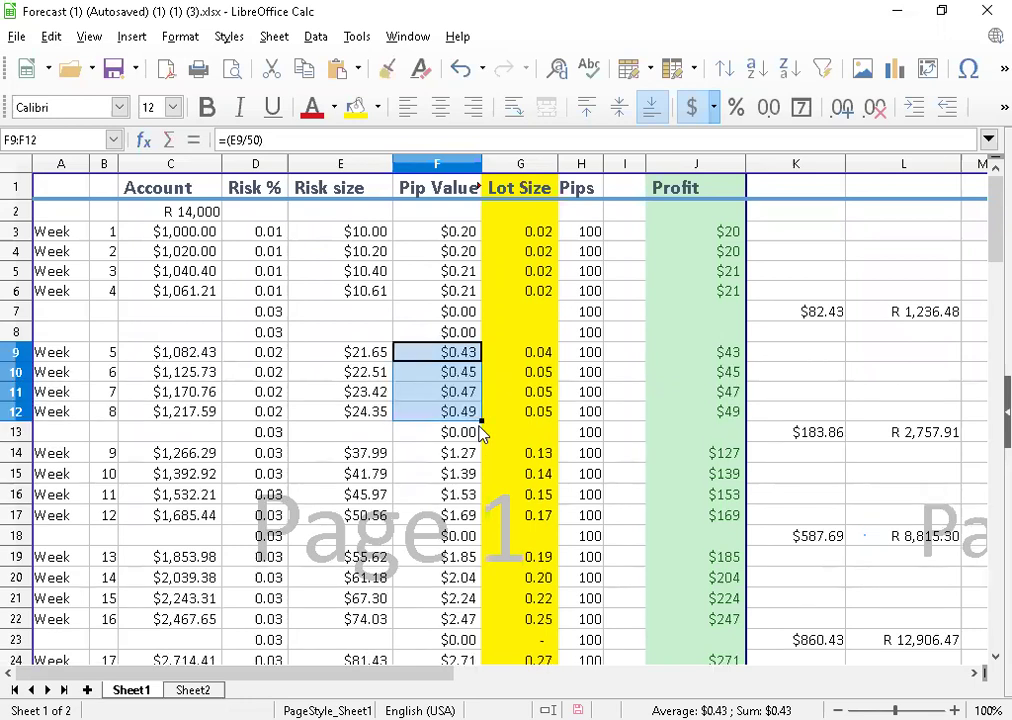
key(Down)
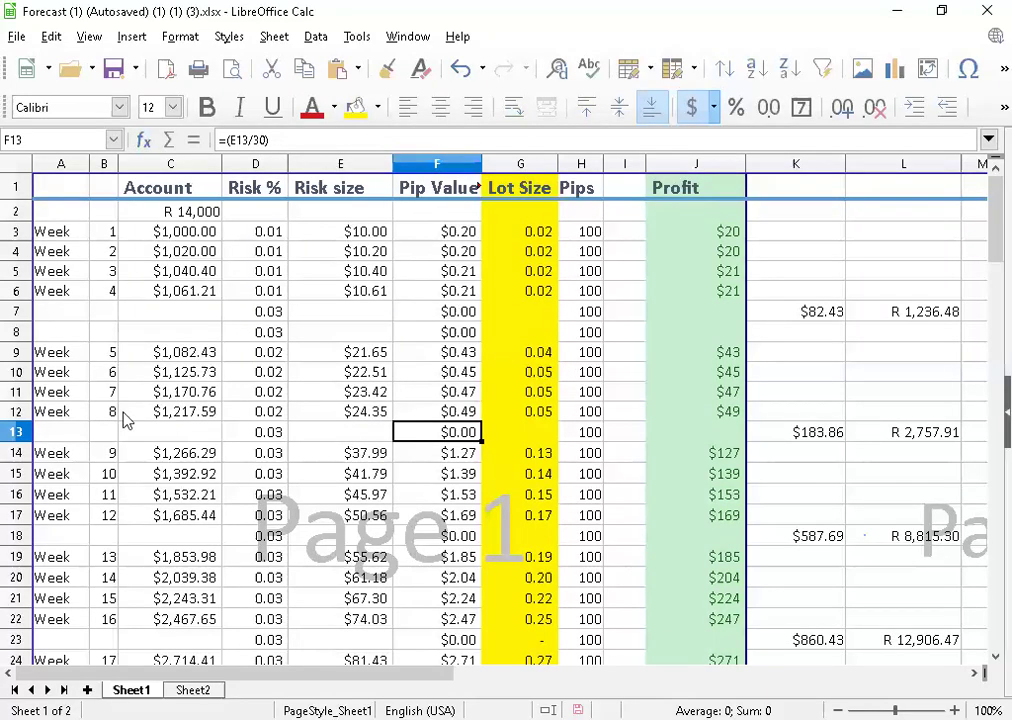
Review the week 8 account balance, the first month's rand conversion in L7 and the six-month projection total
click(175, 411)
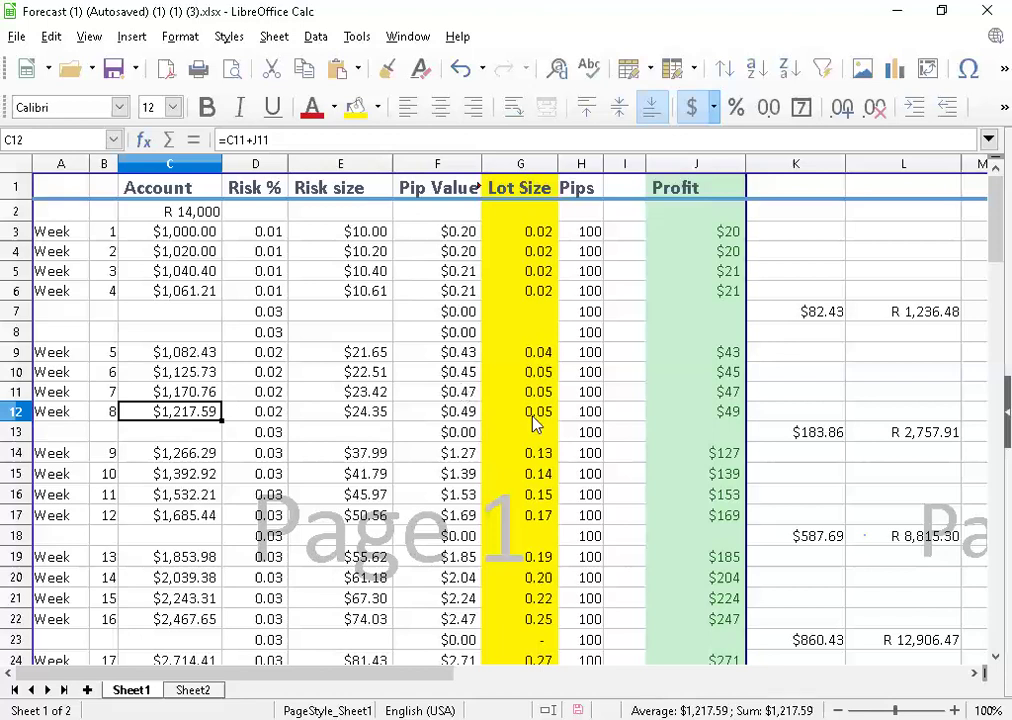
drag(981, 246, 981, 272)
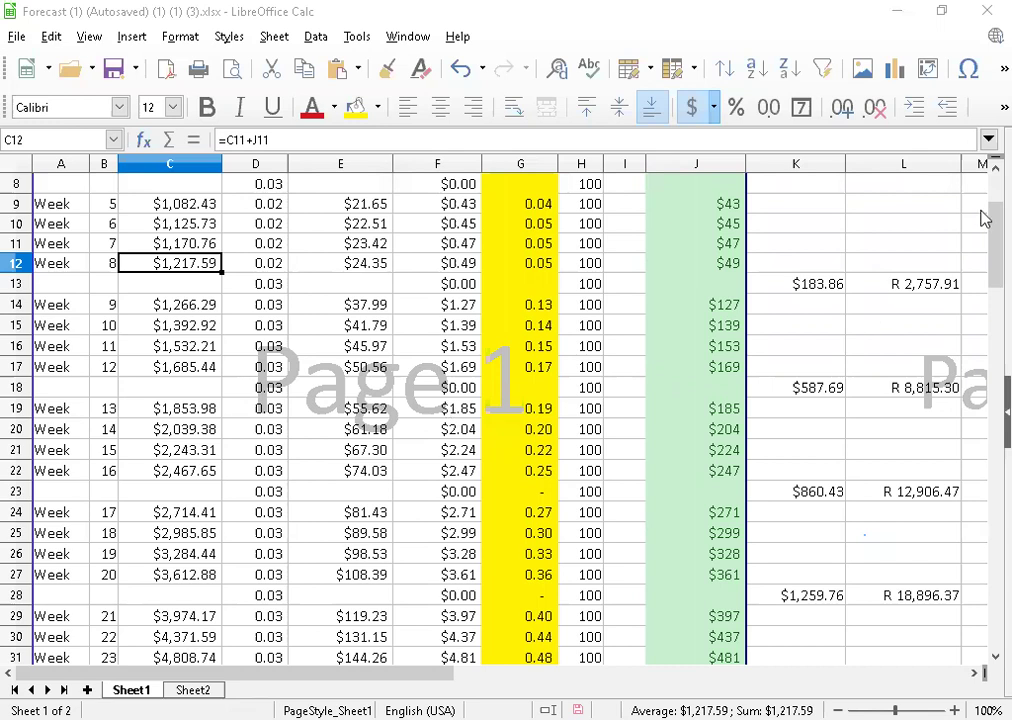
drag(982, 213, 982, 257)
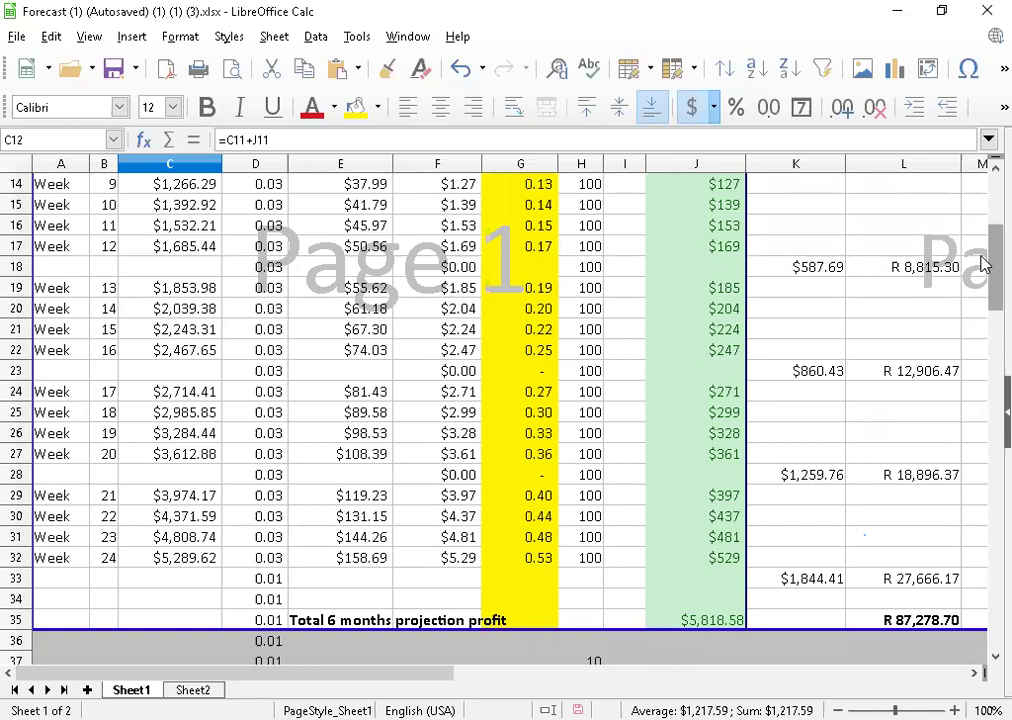
scroll(897, 316, up, 5)
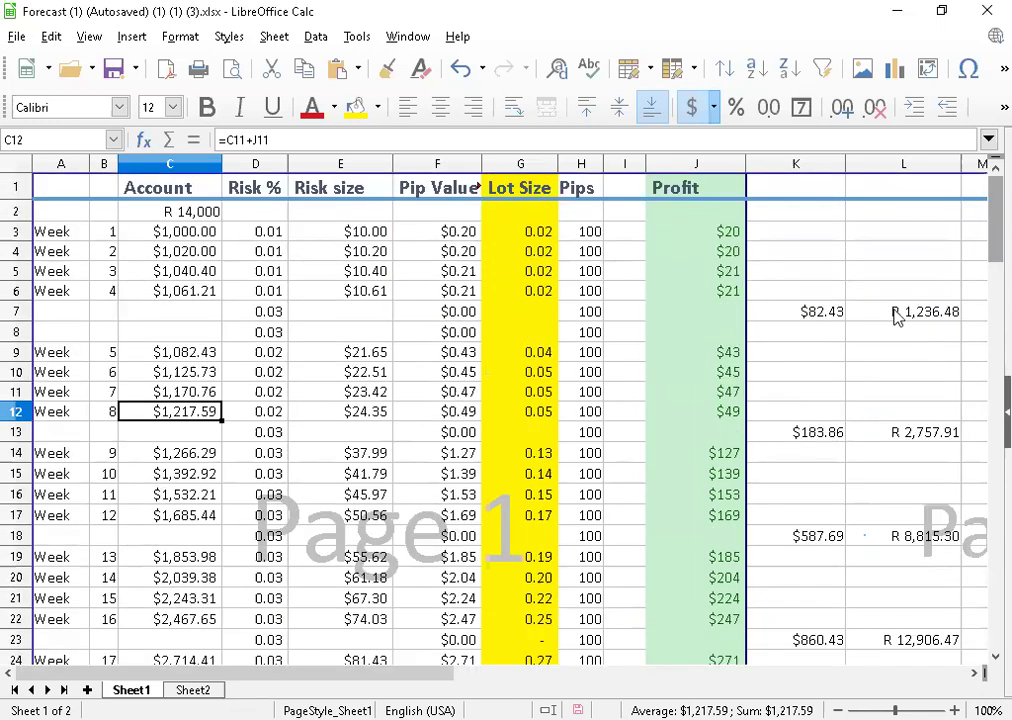
click(897, 316)
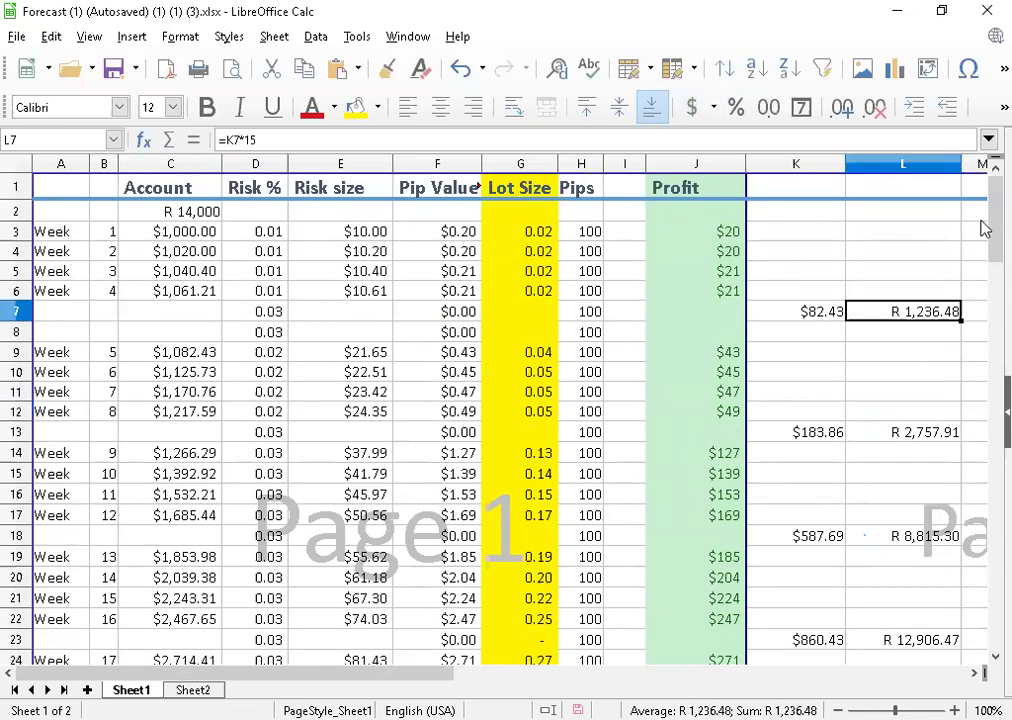
click(983, 287)
drag(983, 287, 984, 210)
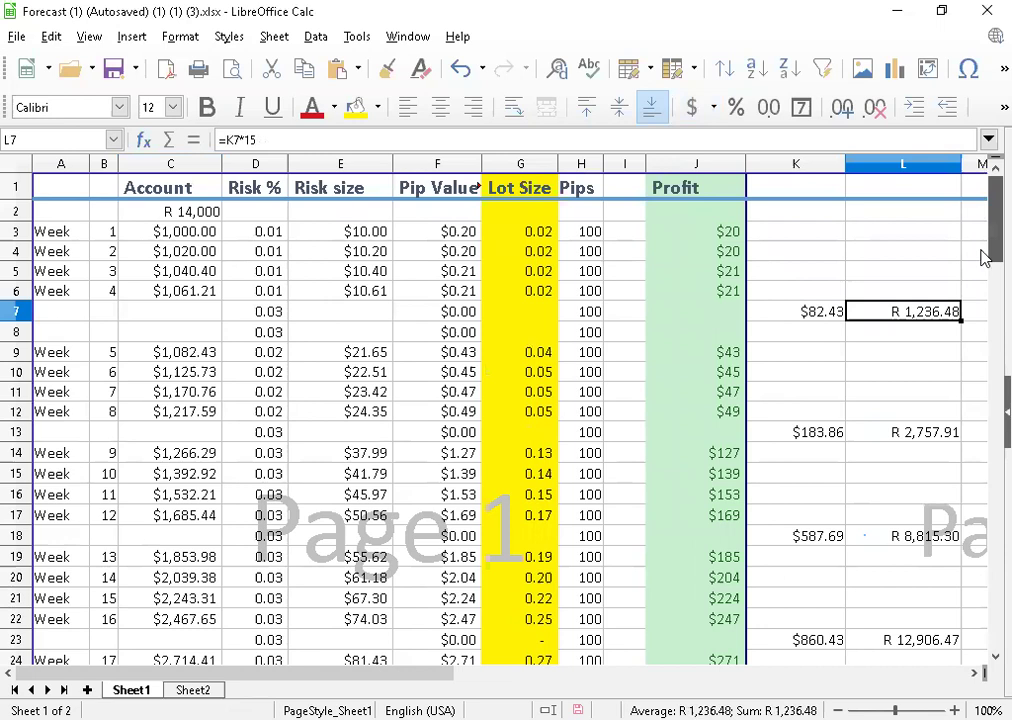
drag(983, 258, 983, 330)
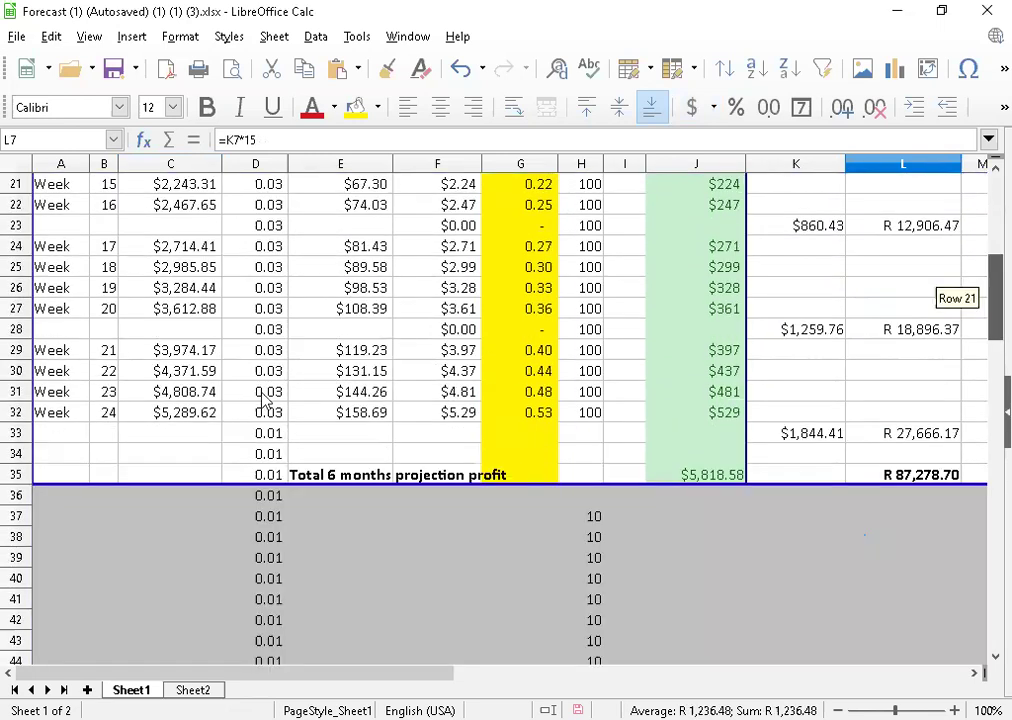
Set the risk percentage for weeks 21 and 22 in D29 and D30 to 0.10
scroll(277, 378, up, 1)
click(277, 378)
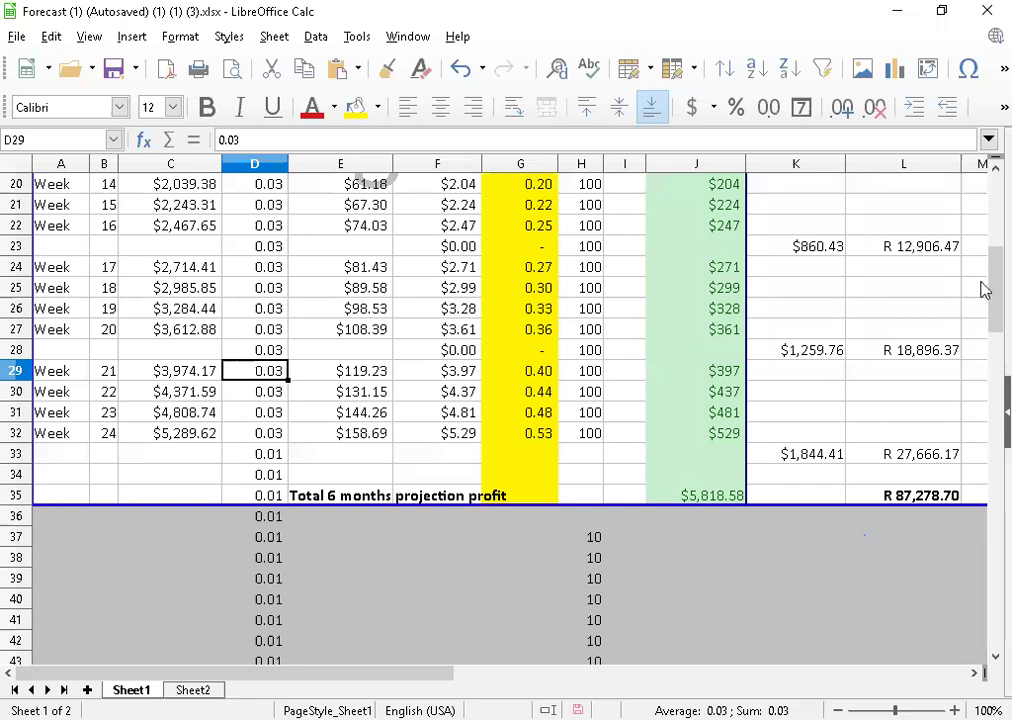
scroll(984, 297, up, 1)
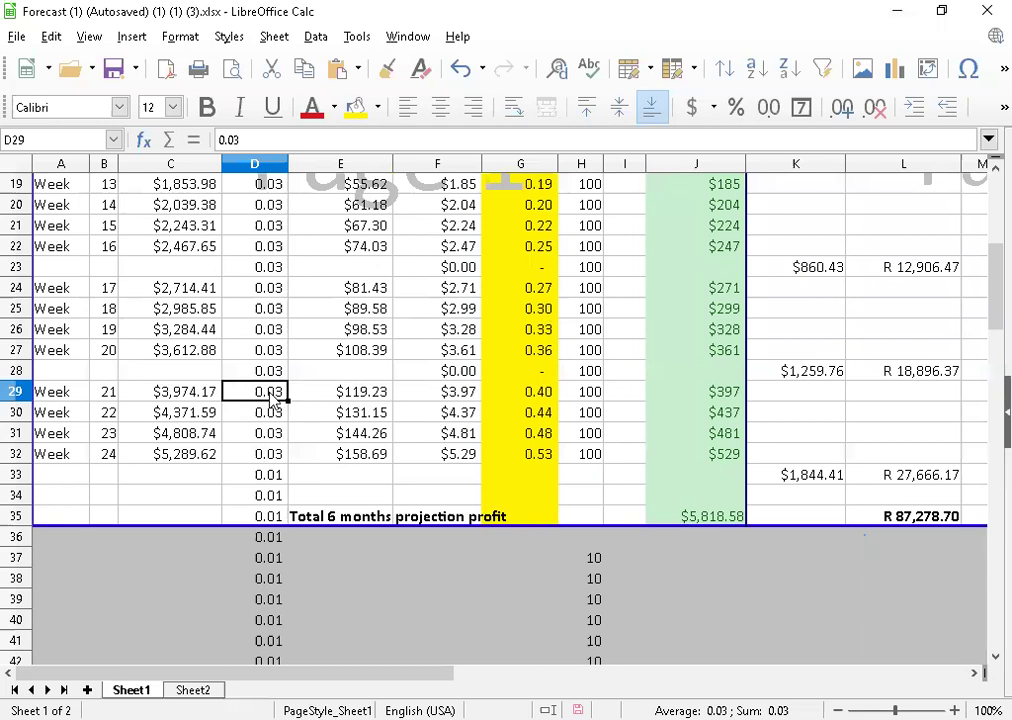
text(0)
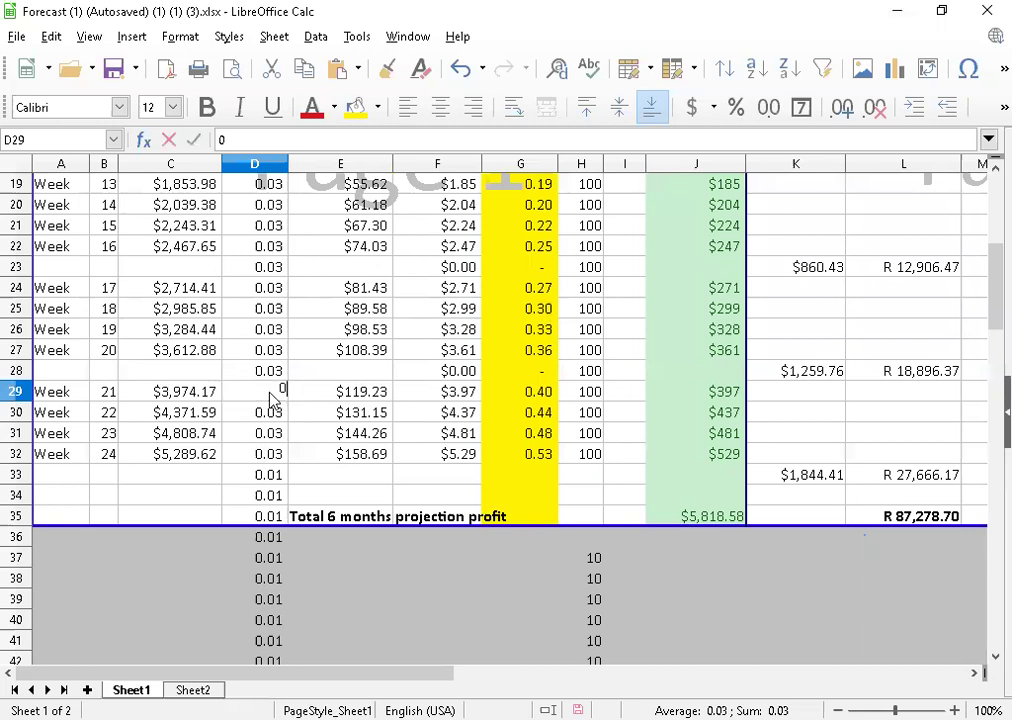
text(.0)
text(10)
key(Return)
text(0.0)
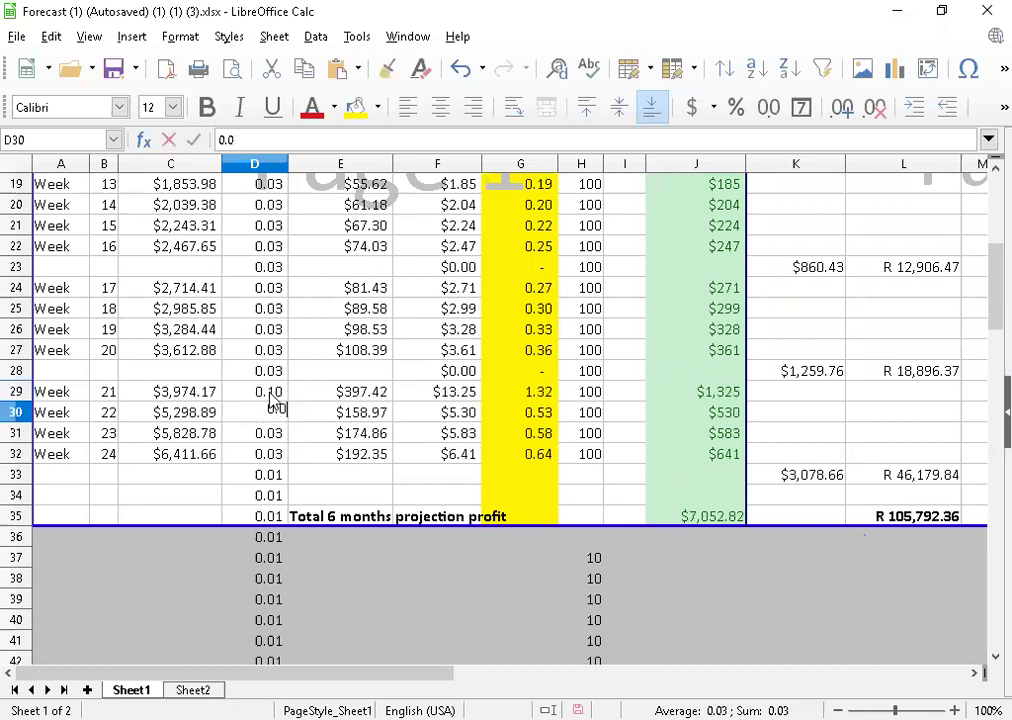
key(BackSpace)
text(10)
key(Return)
Set the risk percentage for weeks 23 and 24 in D31 and D32 to 0.10
text(0.1)
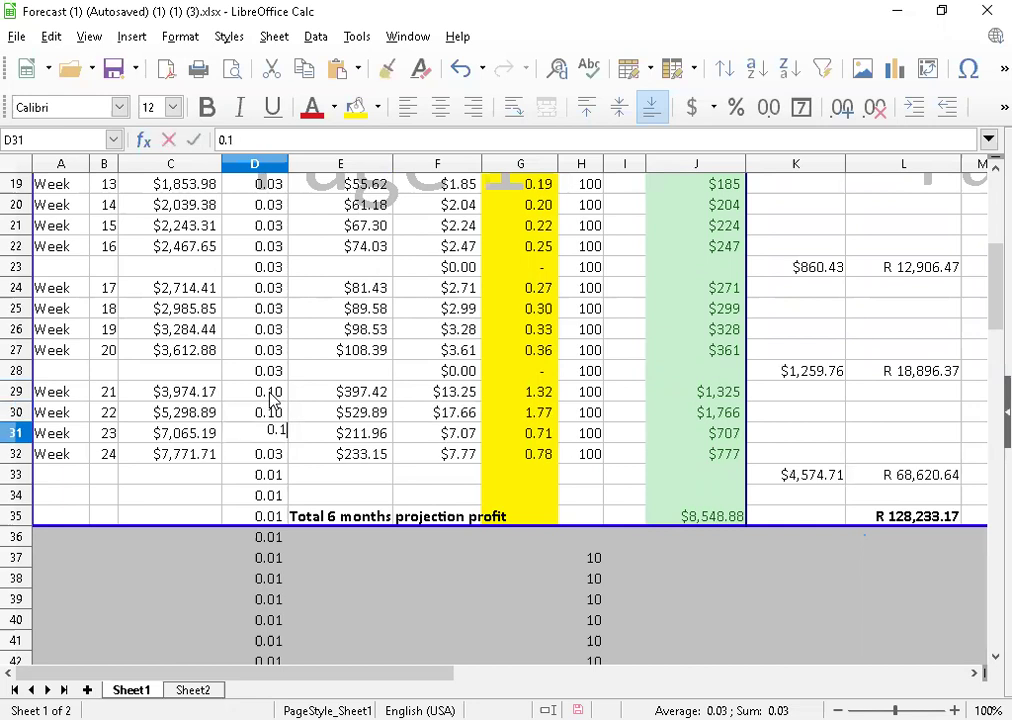
text(0)
key(Return)
text(0)
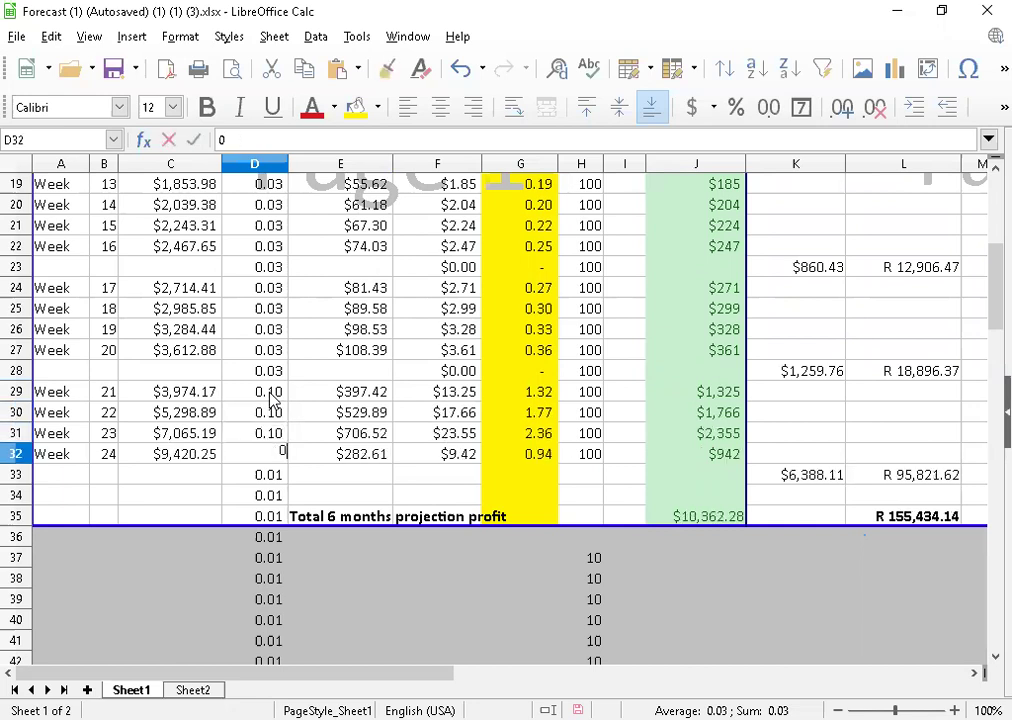
text(.10)
key(Return)
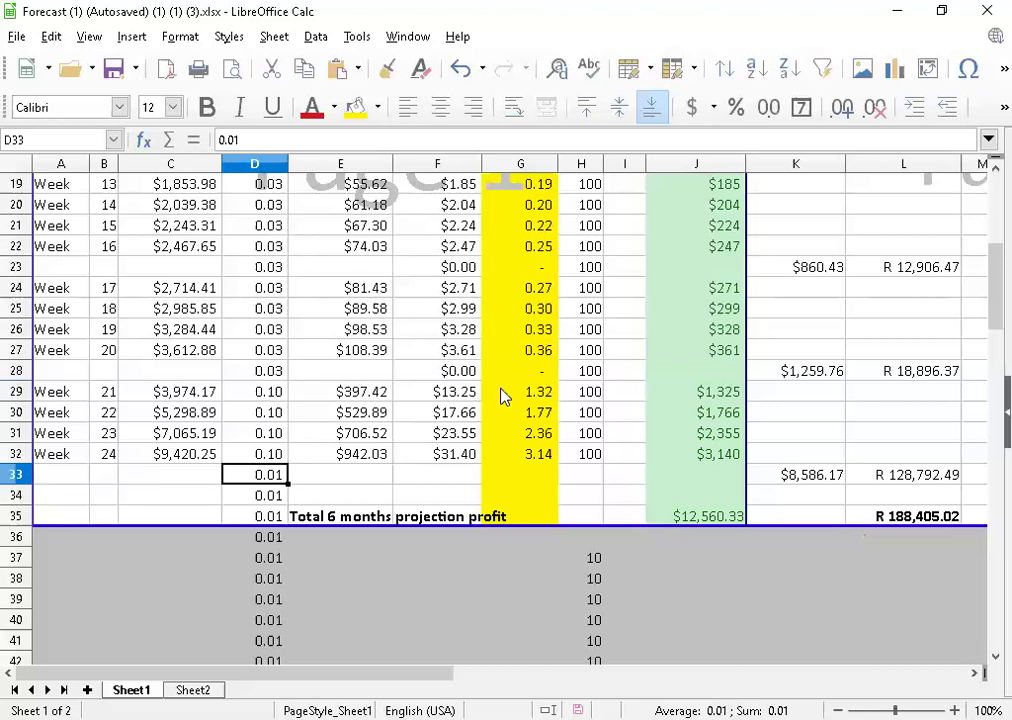
Change the week 21 pip value formula in F29 to =(E29/50) and fill it down through week 24 in F32
click(402, 390)
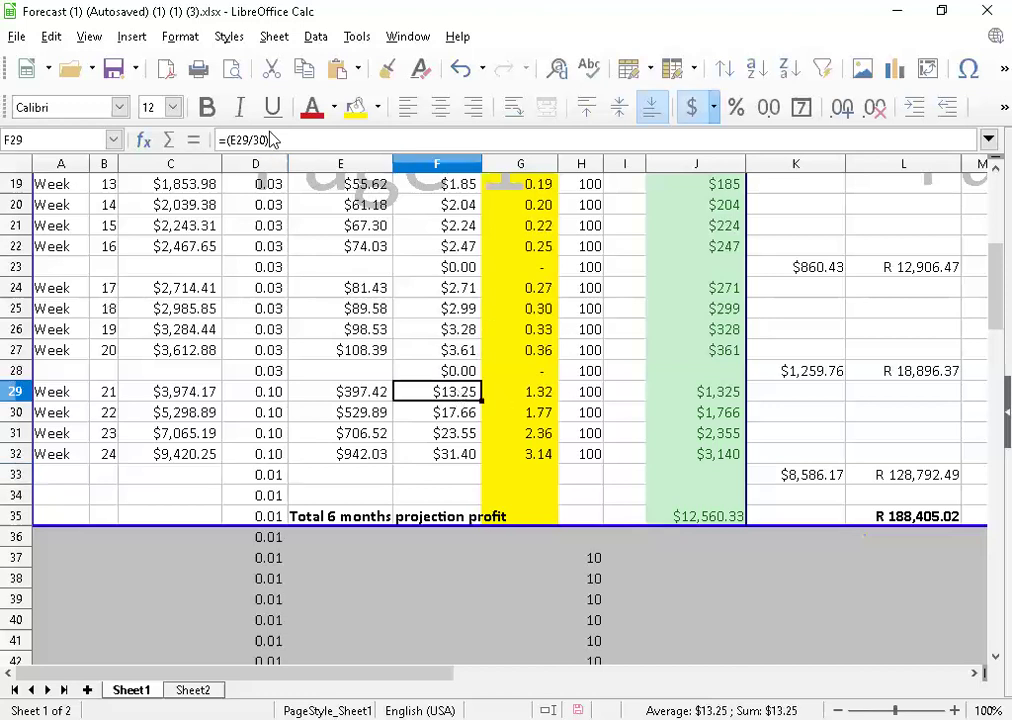
click(259, 140)
key(BackSpace)
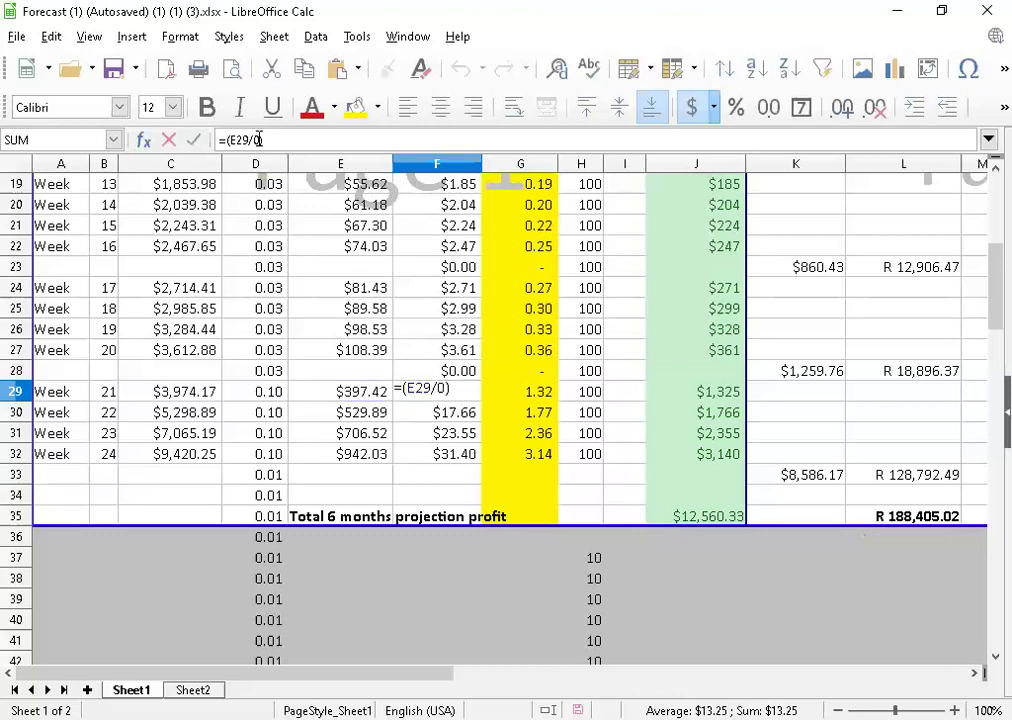
text(5)
click(478, 412)
click(476, 396)
drag(481, 401, 700, 416)
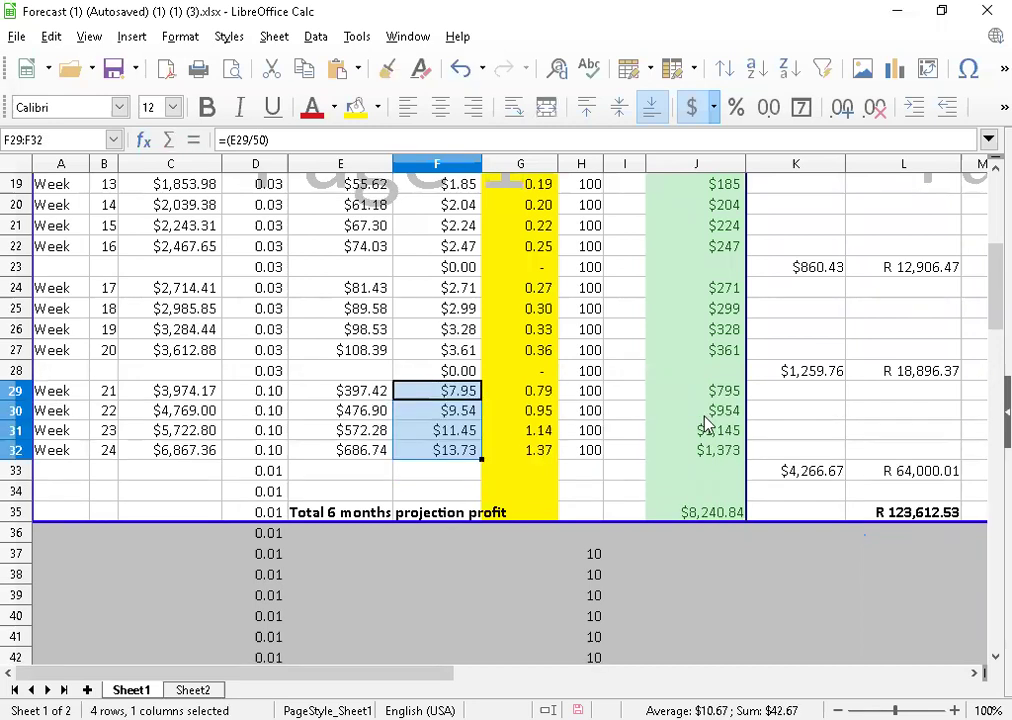
Check the week 22 profit in J30 and the last month's profit in rand in L33
key(Down)
key(Right)
key(Right)
key(Right)
key(Right)
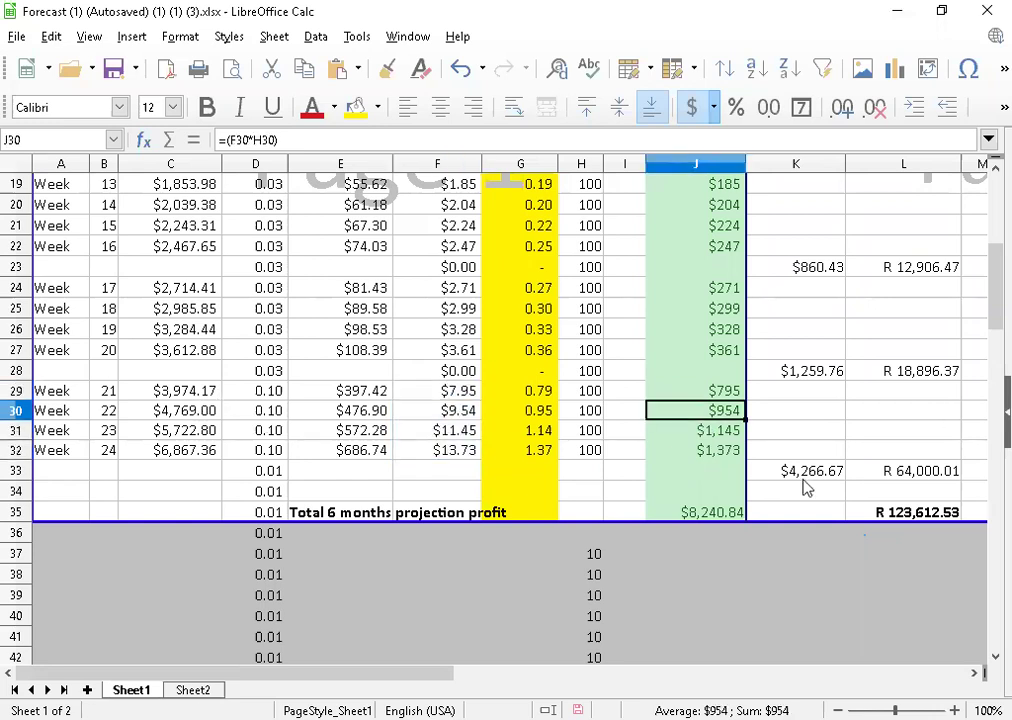
key(Down)
key(Down)
key(Down)
key(Right)
key(Right)
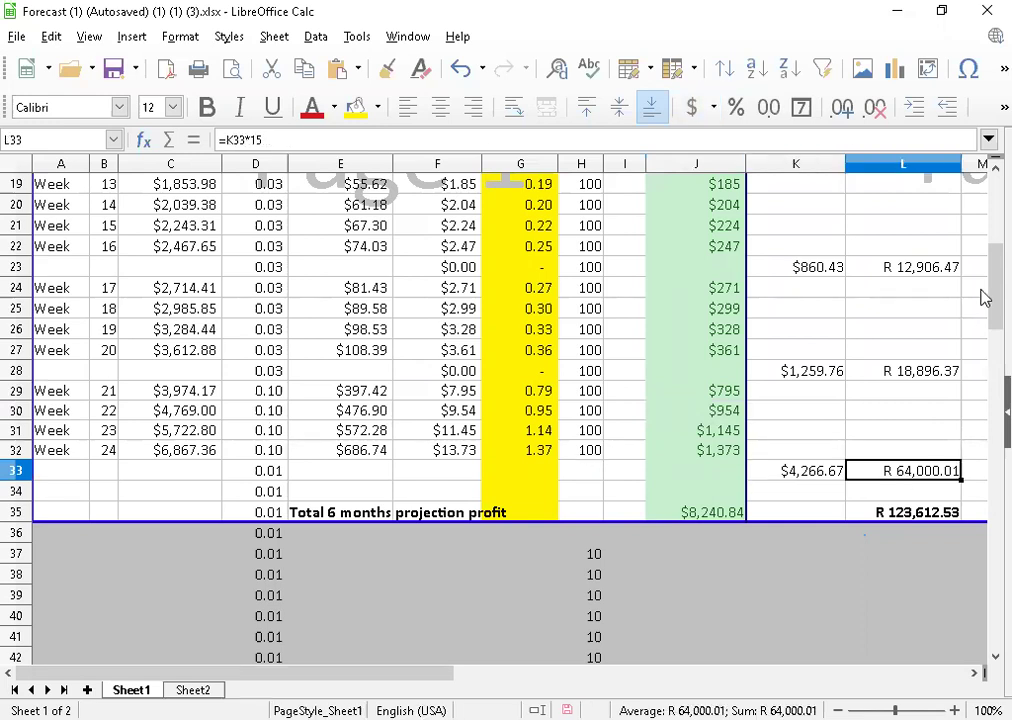
Review the pip value formulas for weeks 21, 23 and 24 in F29, F31 and F32
drag(983, 227, 985, 272)
scroll(985, 272, down, 3)
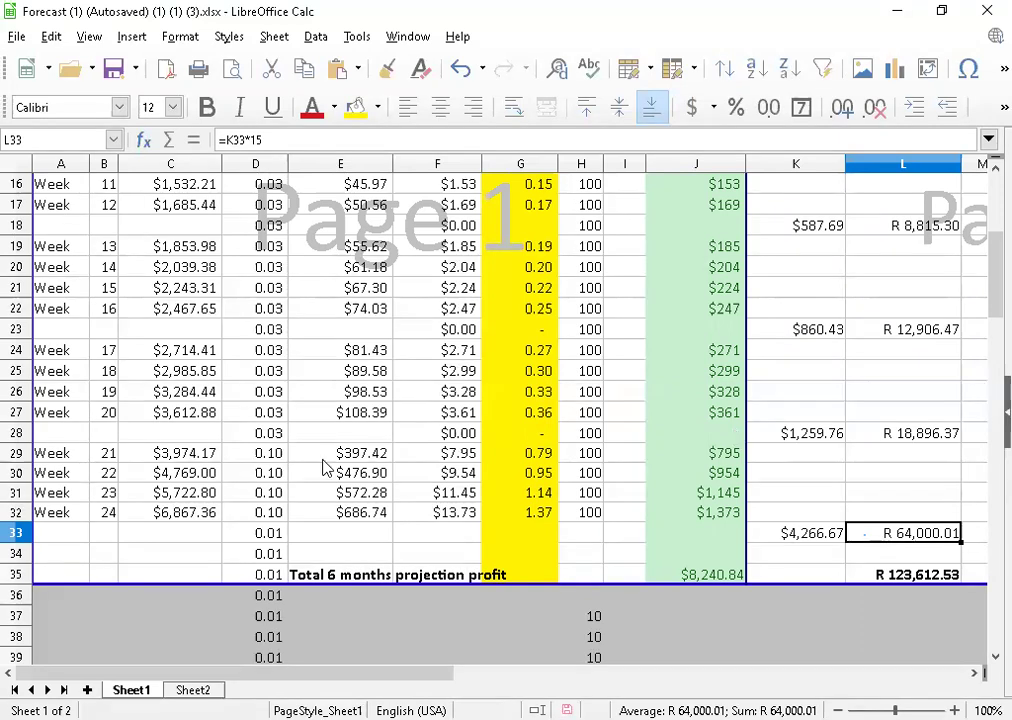
click(445, 457)
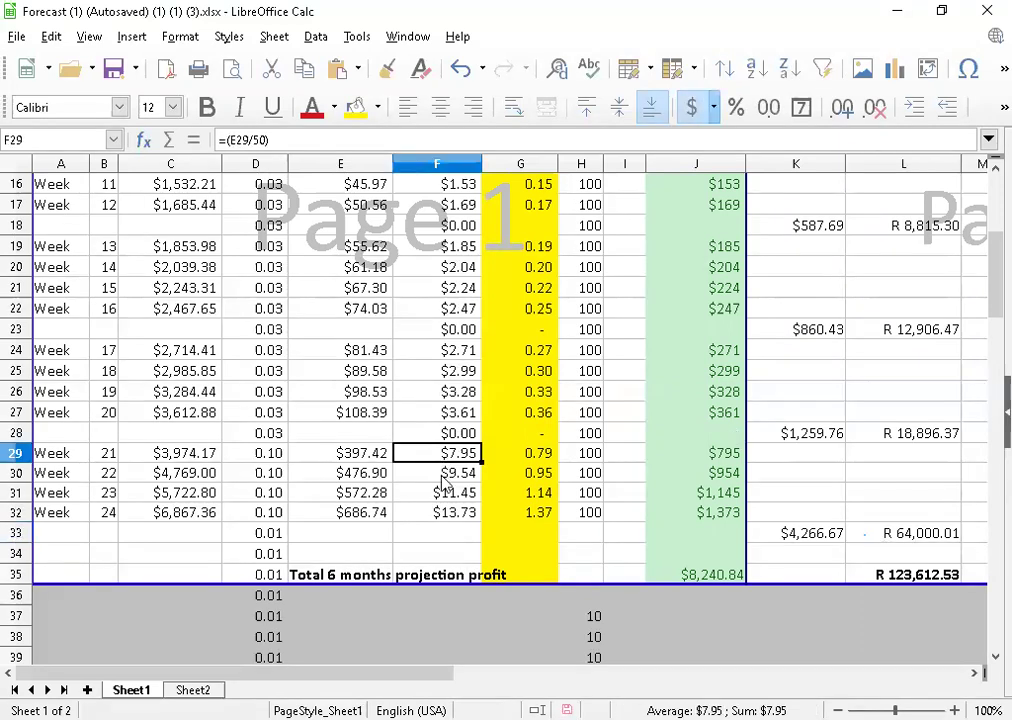
click(443, 492)
click(437, 514)
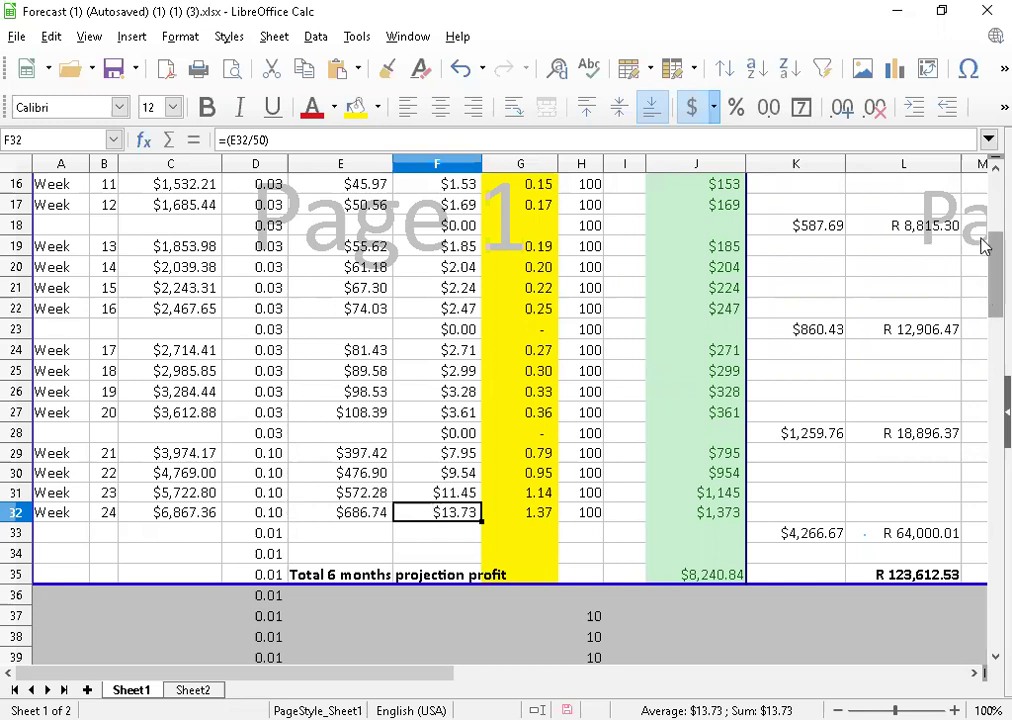
Set the starting account balance in C3 to 100 and check the week 1 lot size in G3
scroll(983, 245, up, 5)
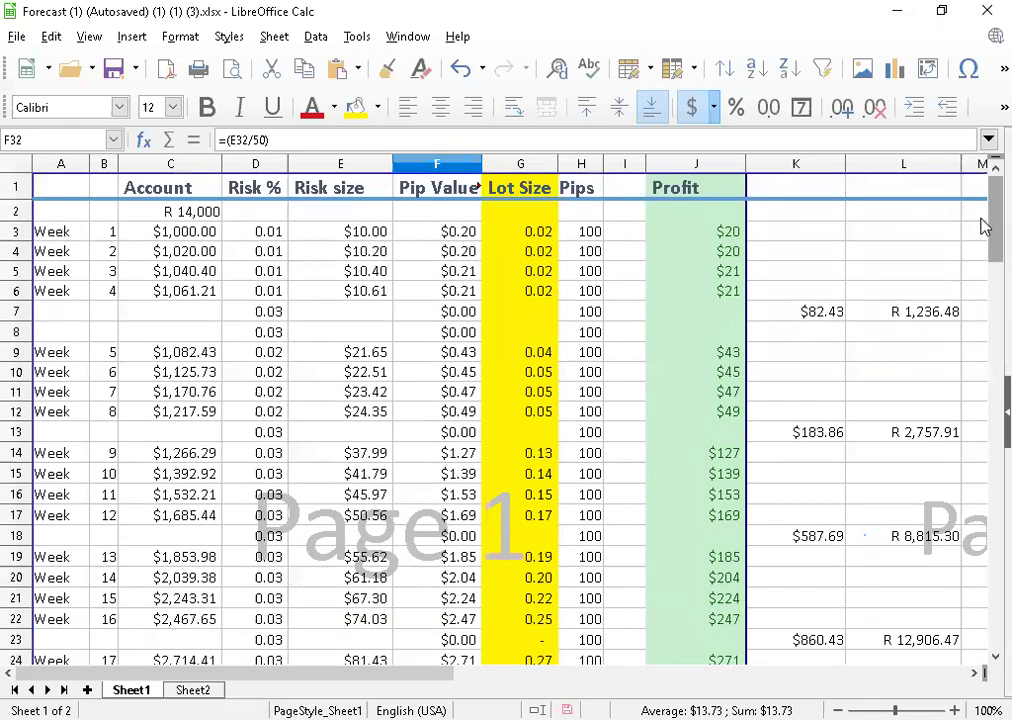
click(170, 232)
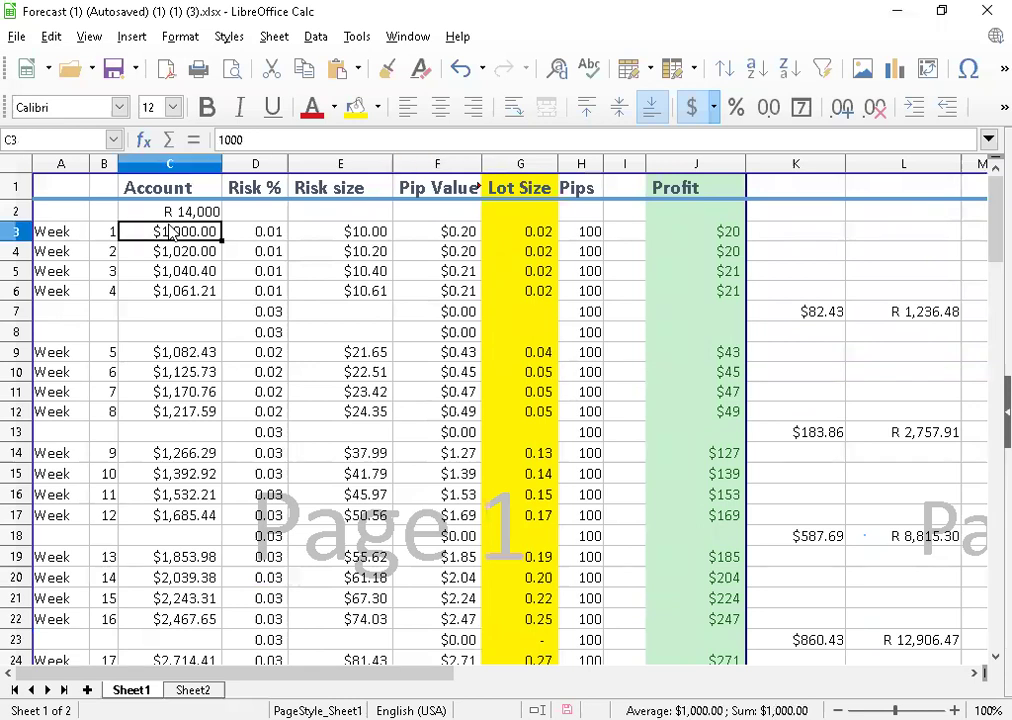
text(100)
key(Return)
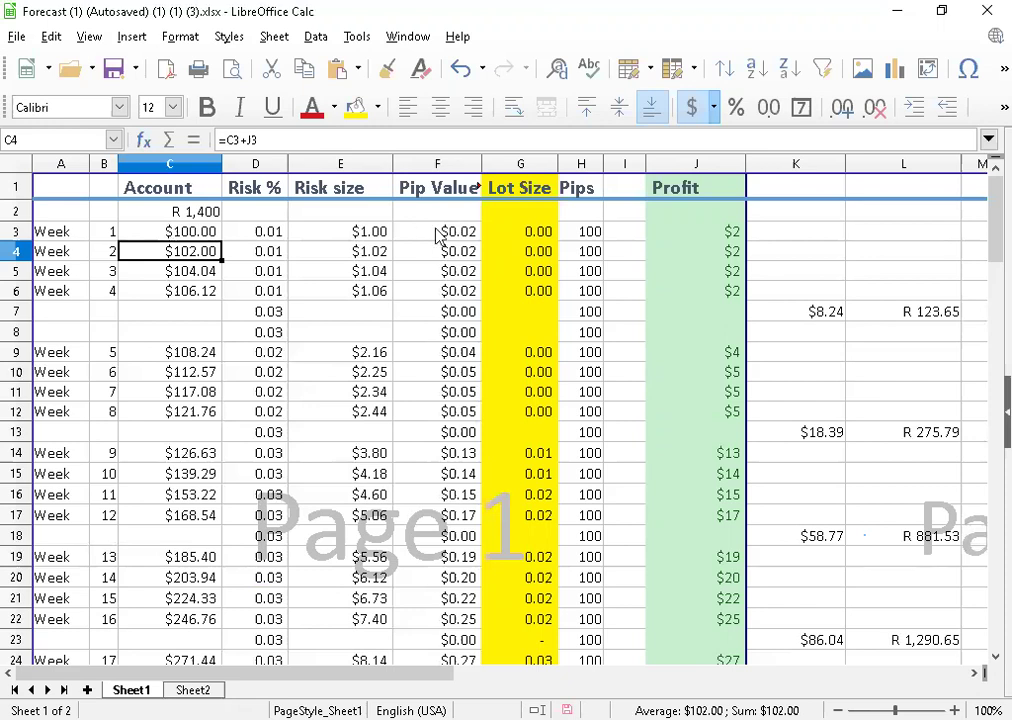
click(531, 236)
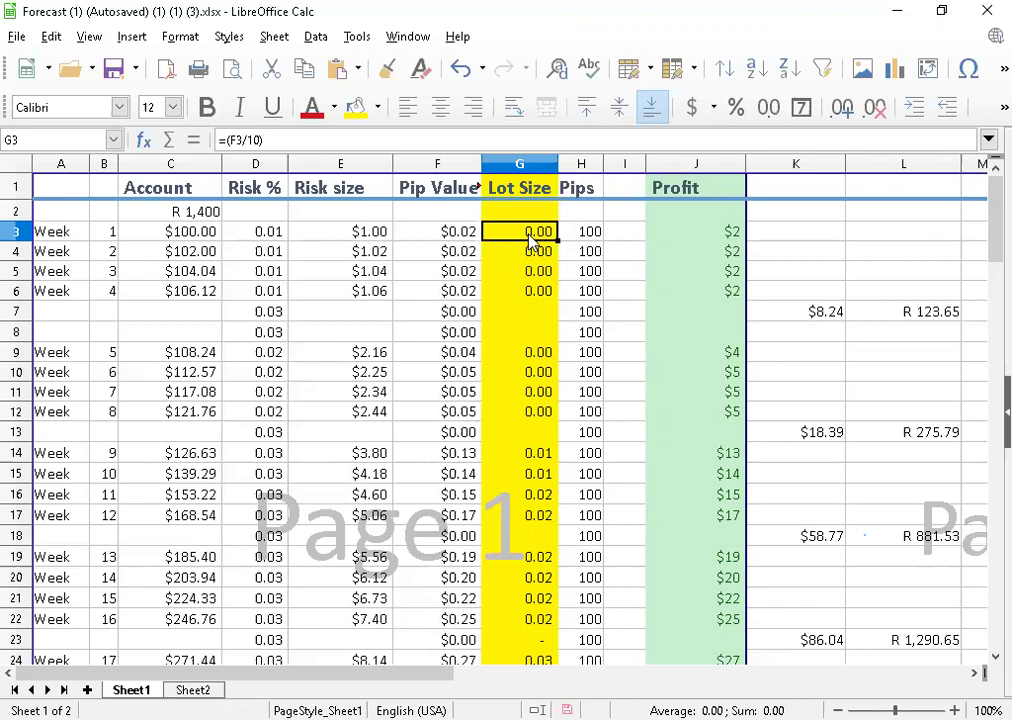
Review the Lot Size values week by week down column G to the six-month projection total in row 35
key(Down)
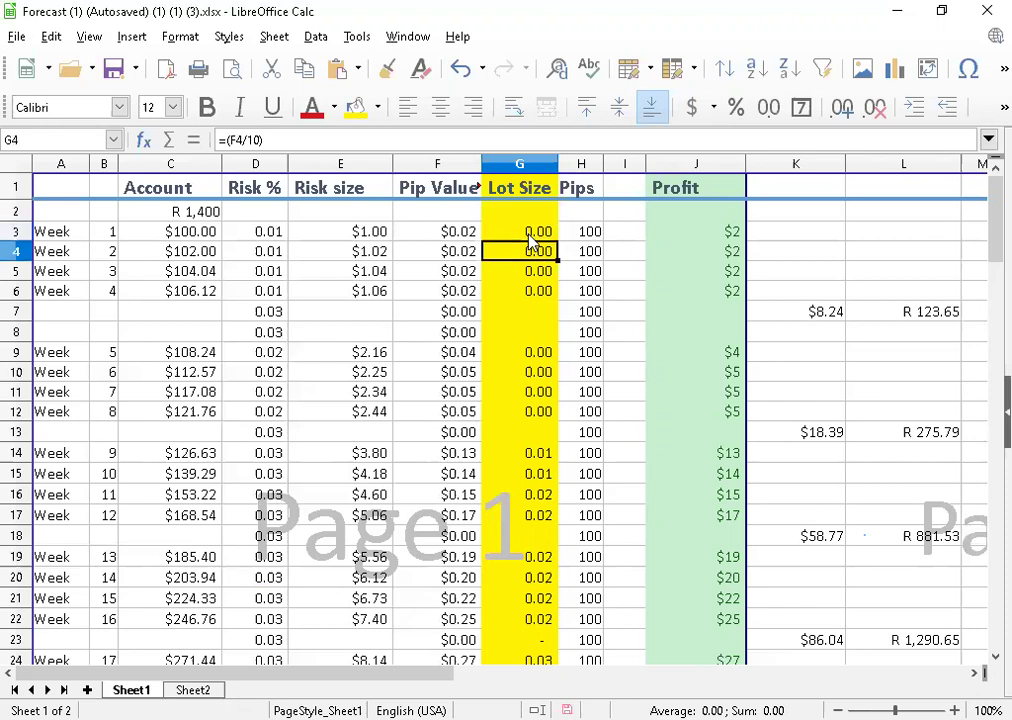
key(Down)
key(Down)
key(Down)
key(Down)
key(Down)
key(Down)
key(Down)
key(Down)
key(Down)
key(Down)
key(Down)
key(Down)
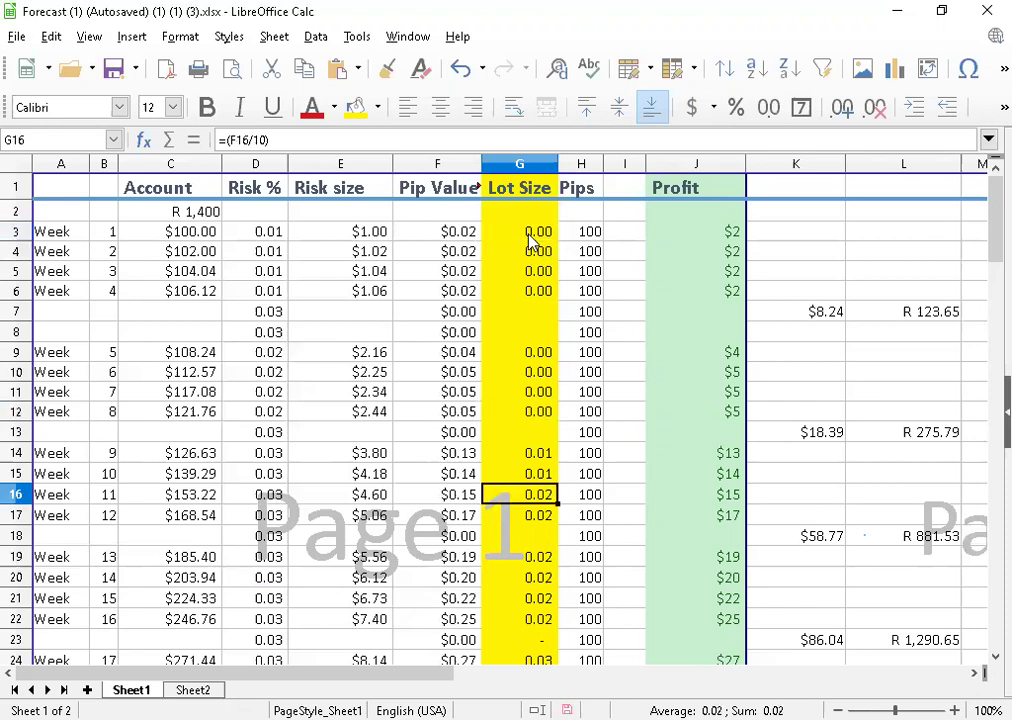
key(Down)
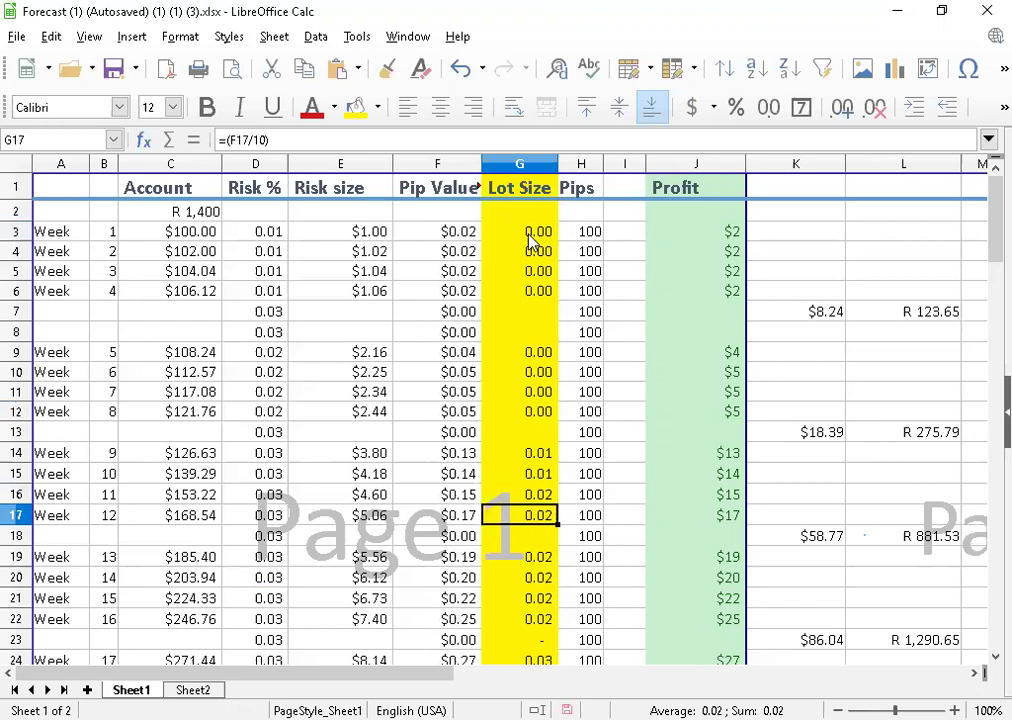
key(Down)
key(Down)
key(Down)
key(Down)
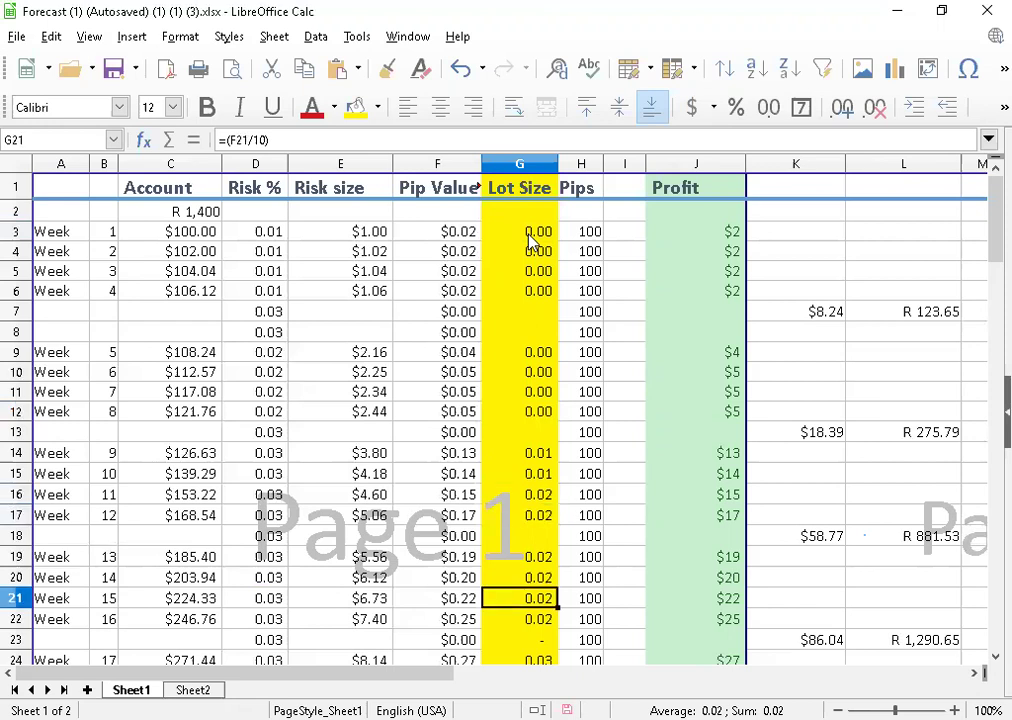
key(Down)
key(Down)
key(Down)
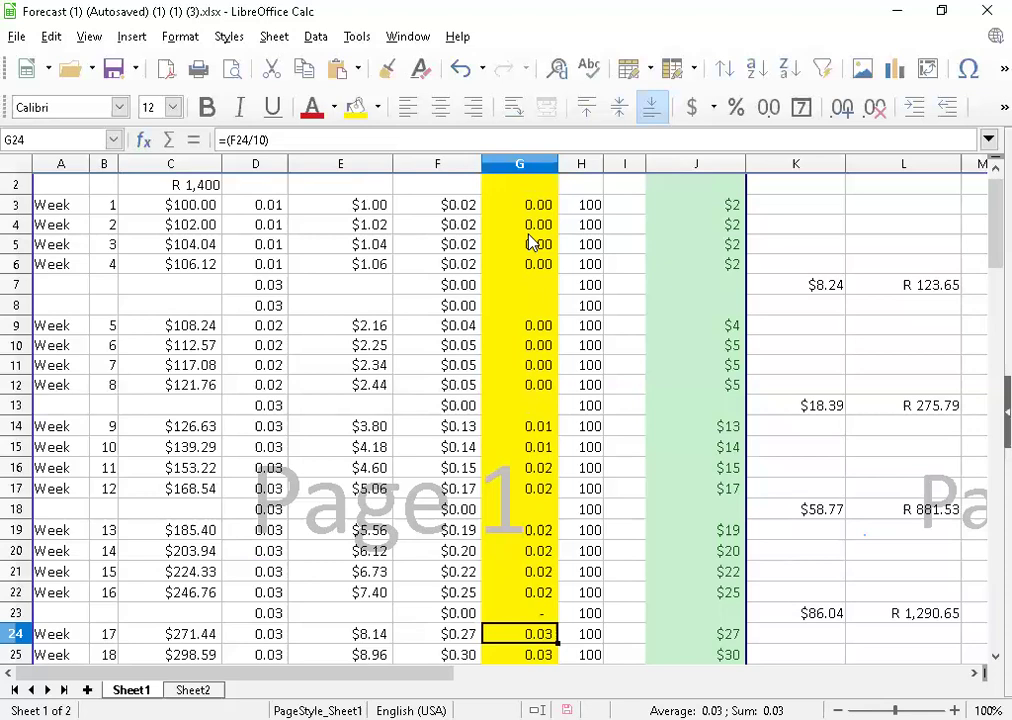
key(Down)
key(Down)
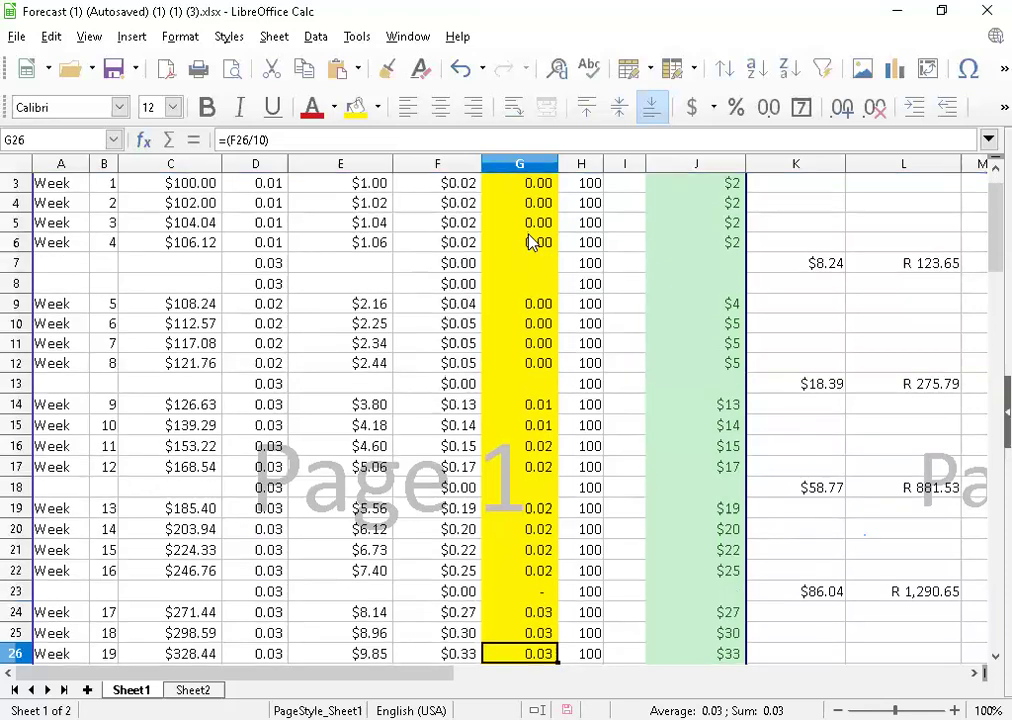
key(Down)
key(Down)
key(Down)
key(Down)
key(Down)
key(Down)
key(Down)
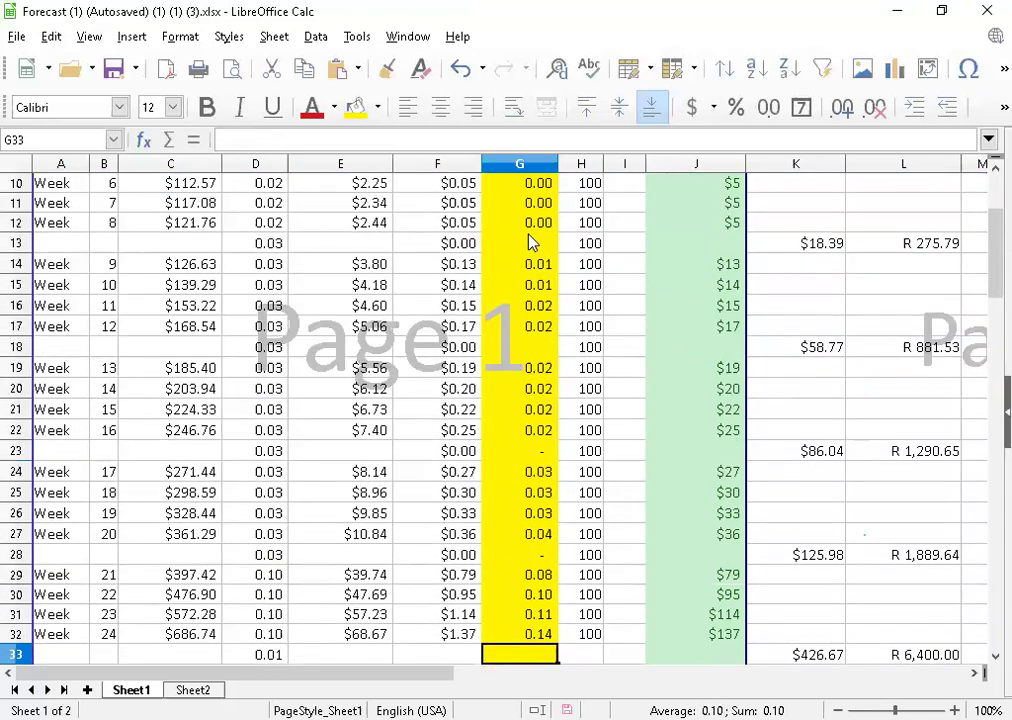
key(Down)
key(Down)
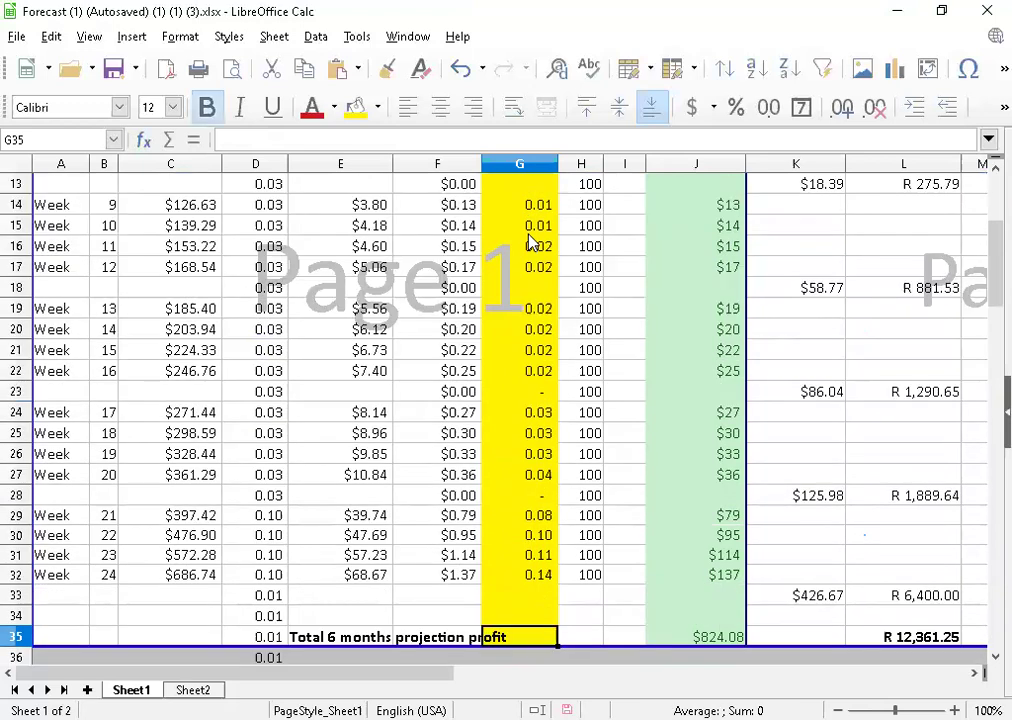
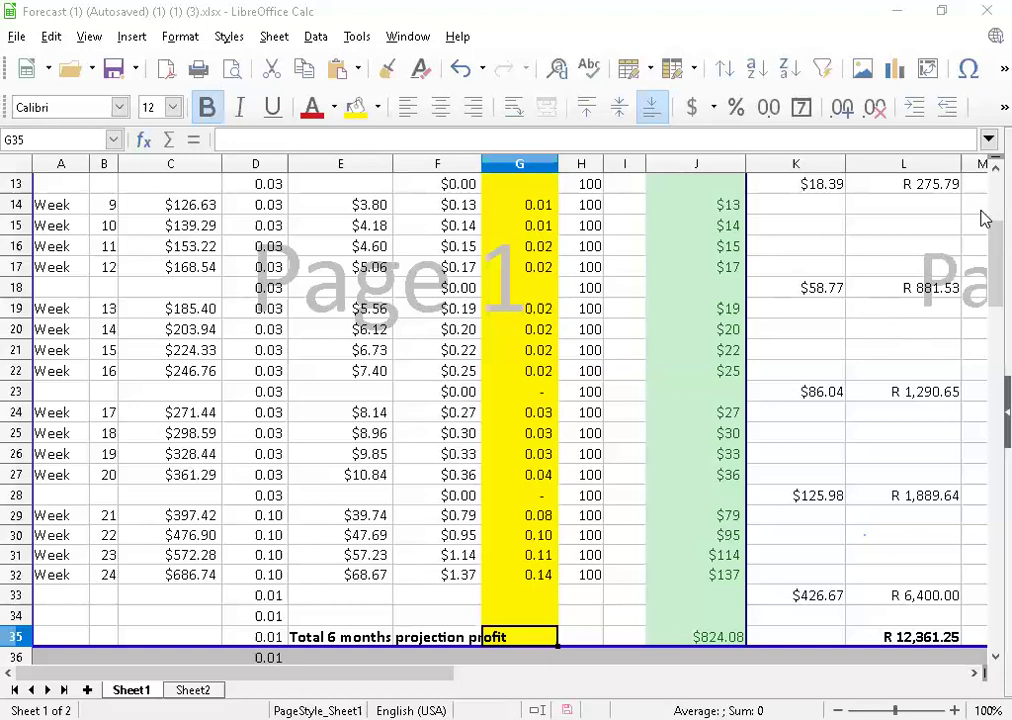
Check the week 5 profit formula in J9, the week 11 pip value formula in F16, and the Lot Size and Pips columns
scroll(685, 363, up, 4)
click(685, 360)
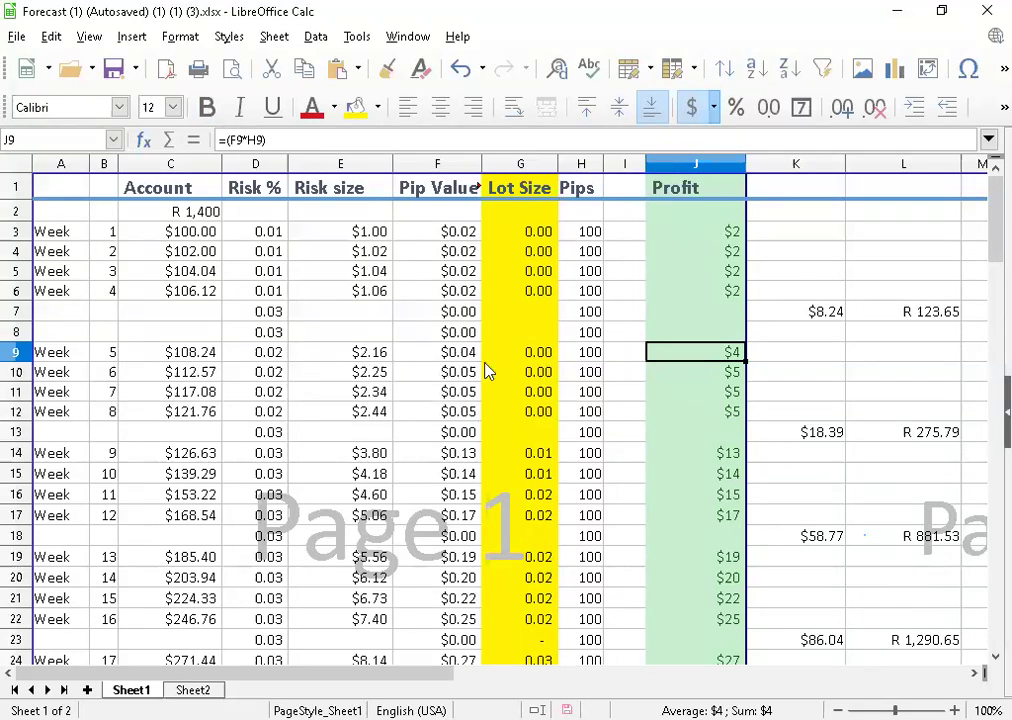
click(437, 494)
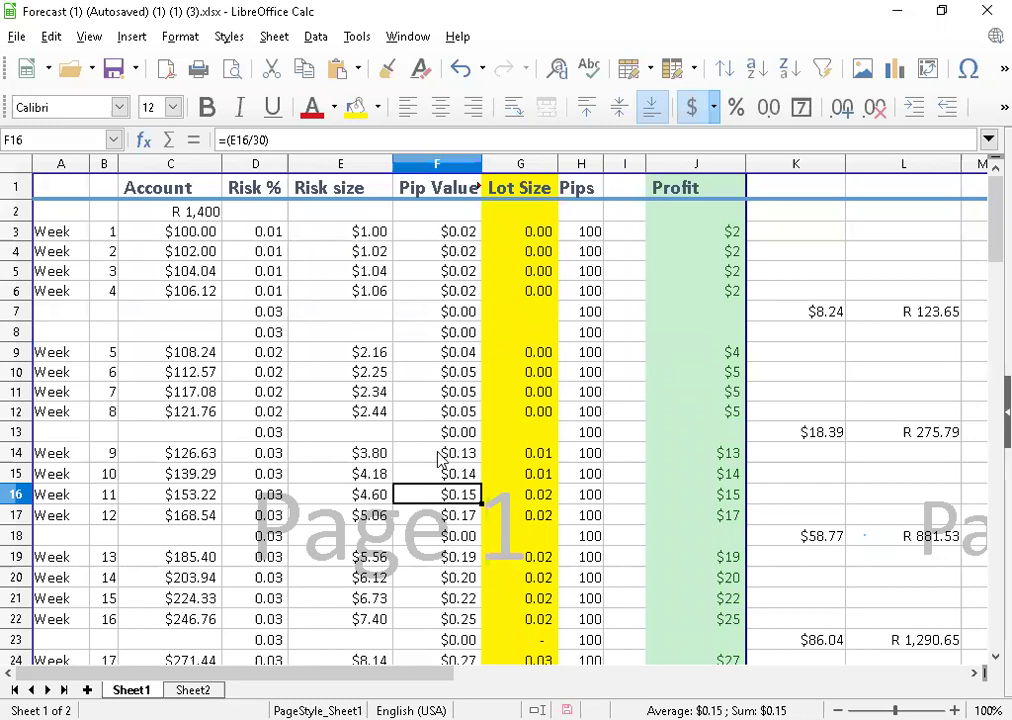
click(522, 164)
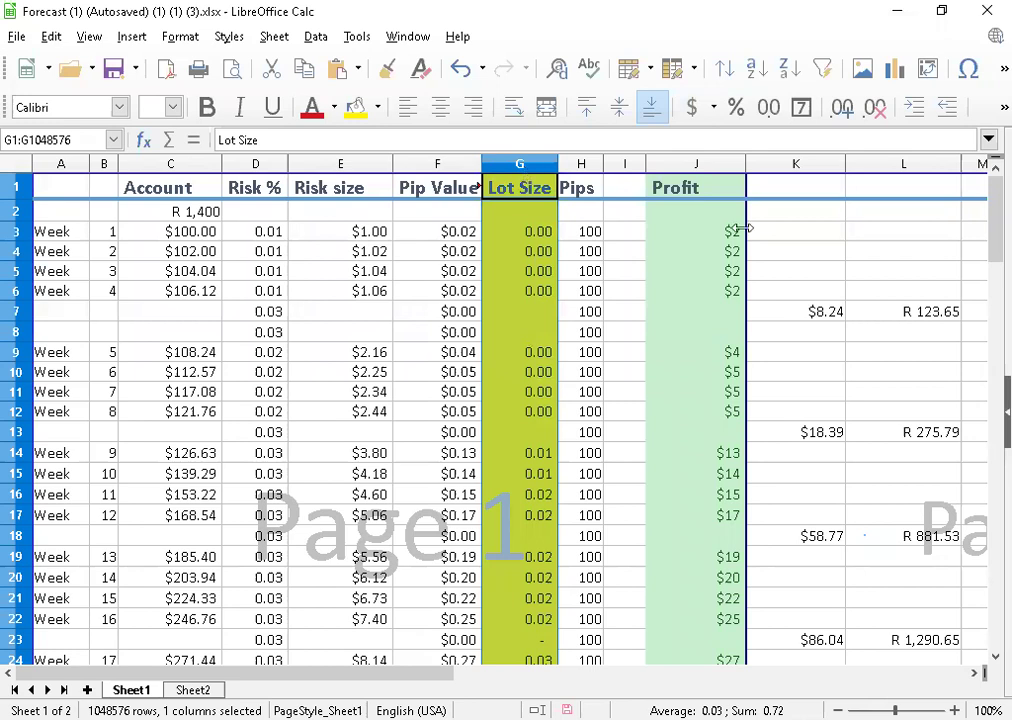
click(597, 231)
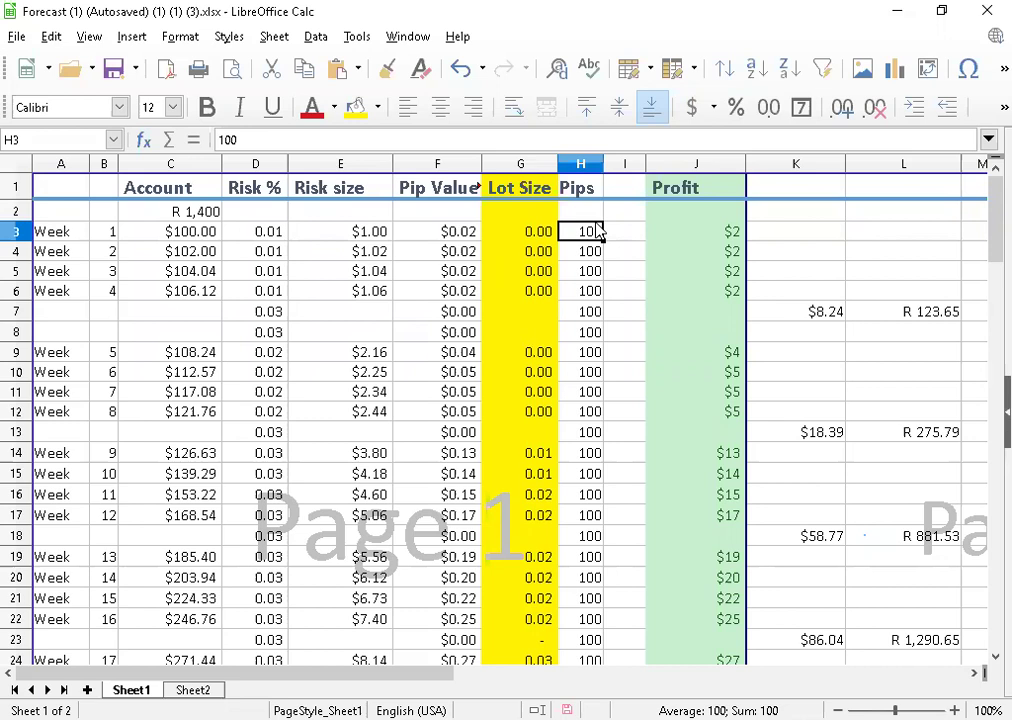
click(588, 166)
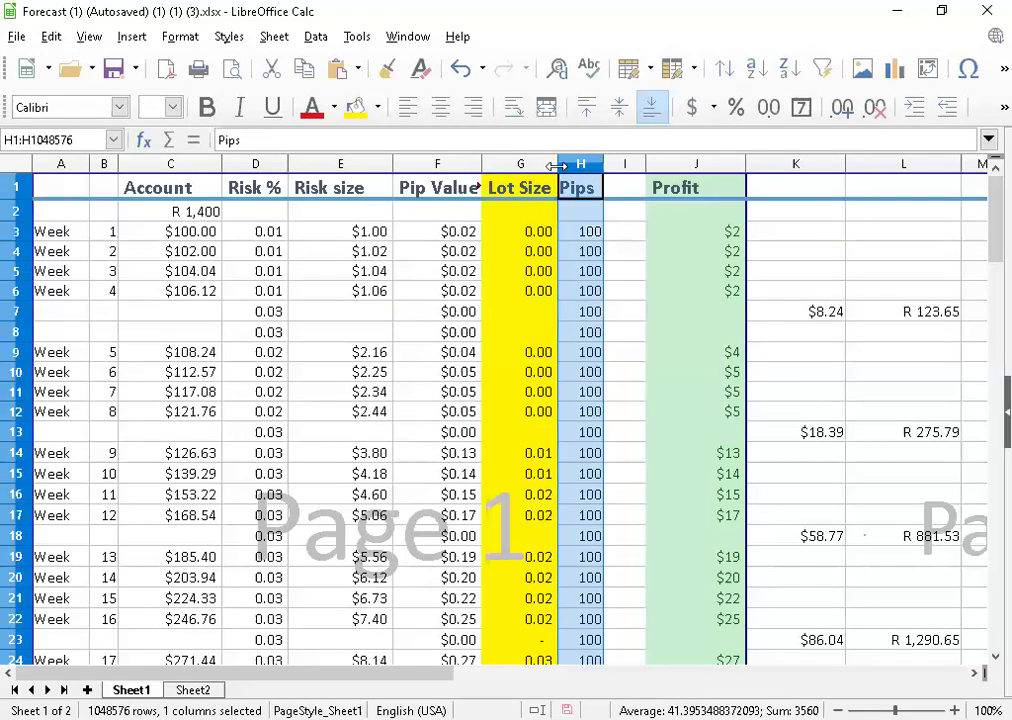
Set the week 1 pips in H3 to 300 and check the week 1 profit in J3
click(587, 234)
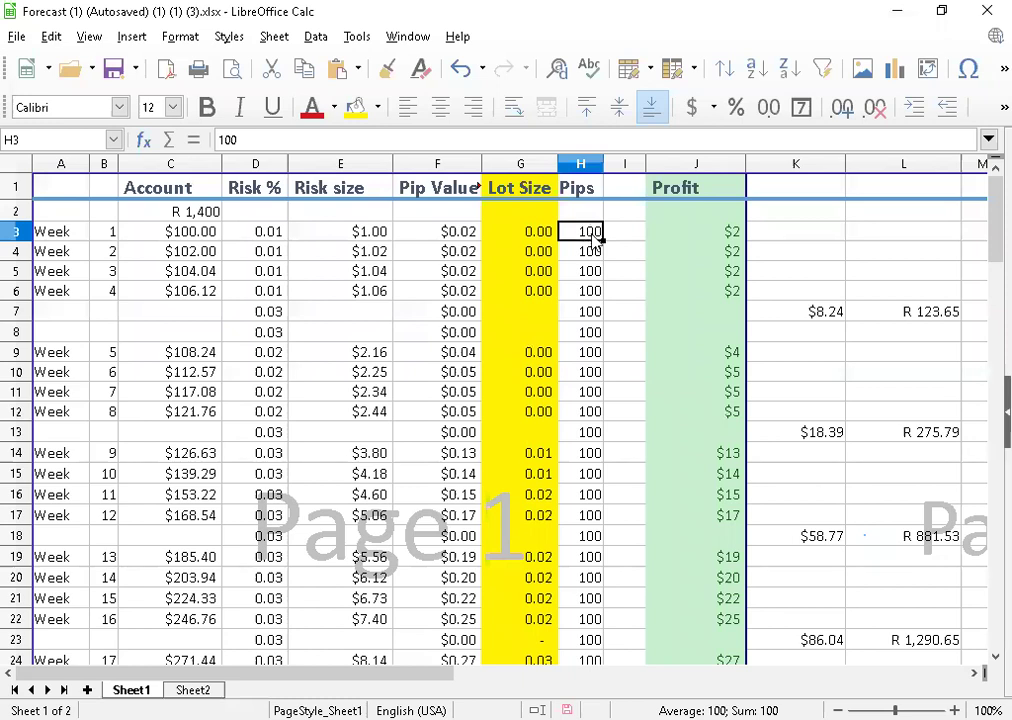
text(300)
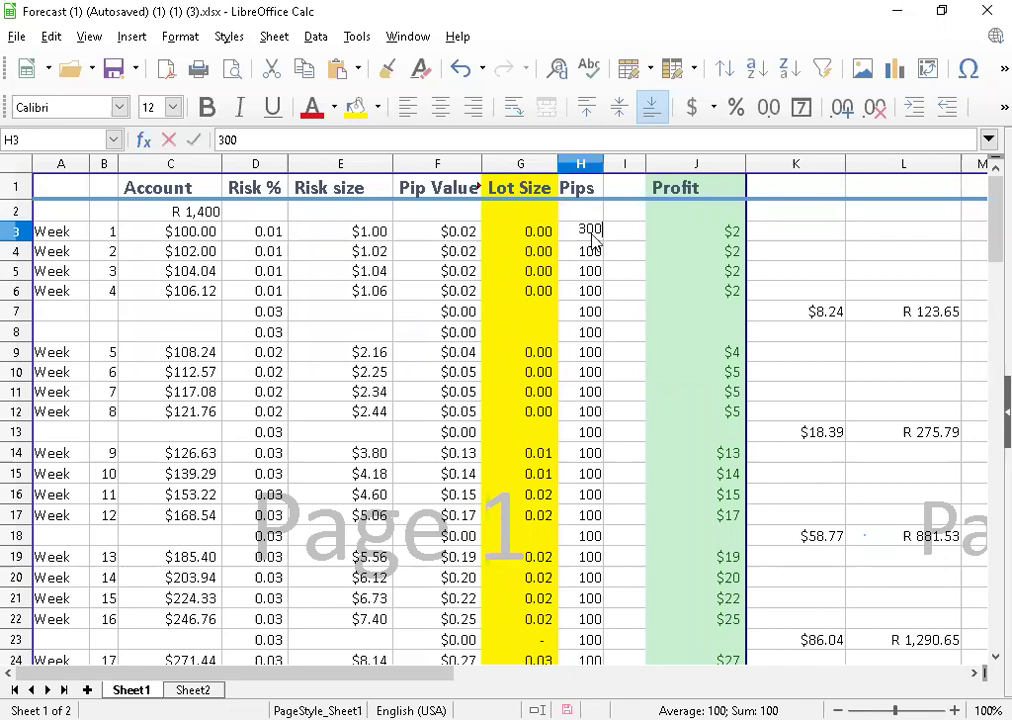
key(Return)
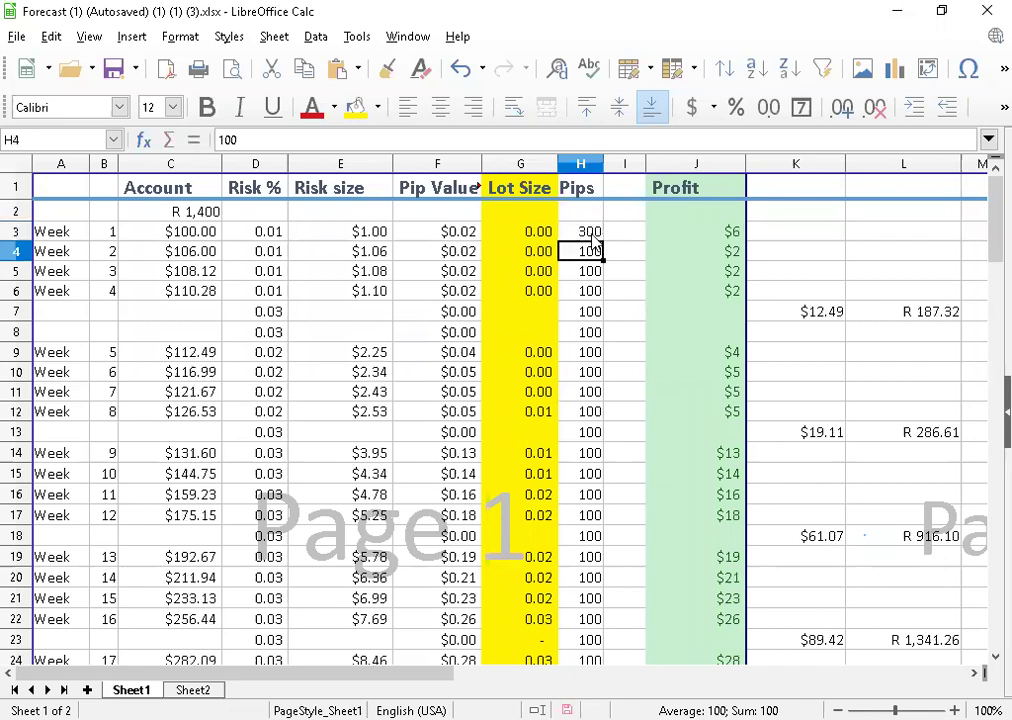
click(729, 235)
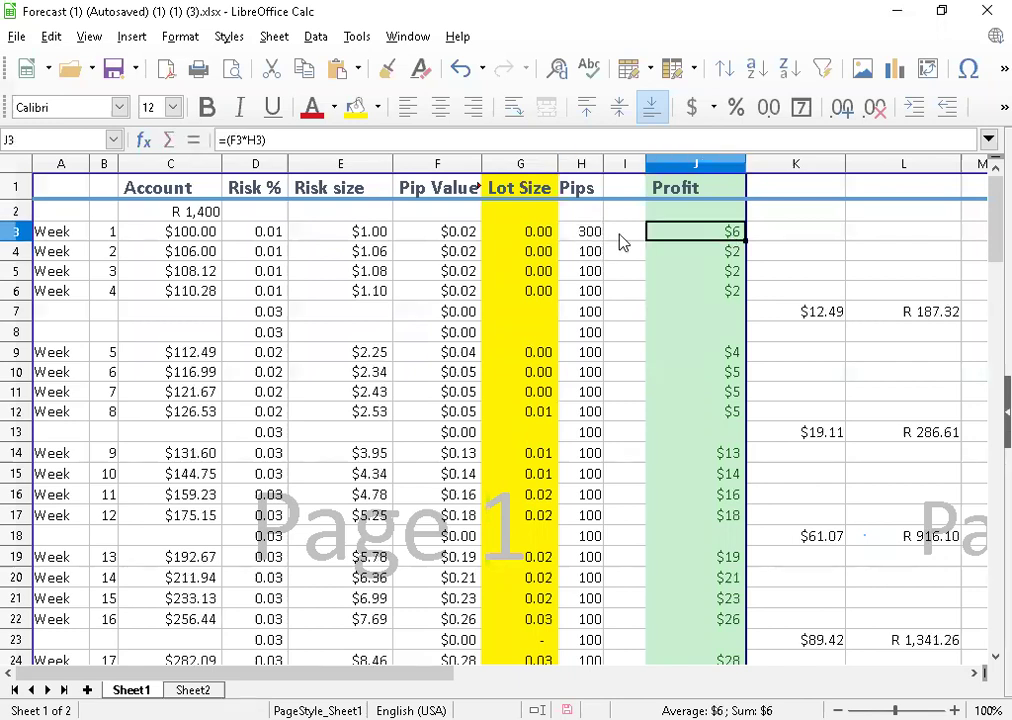
Set the week 1 pips in H3 to 50 and check the week 1 profit formula in J3
double_click(589, 233)
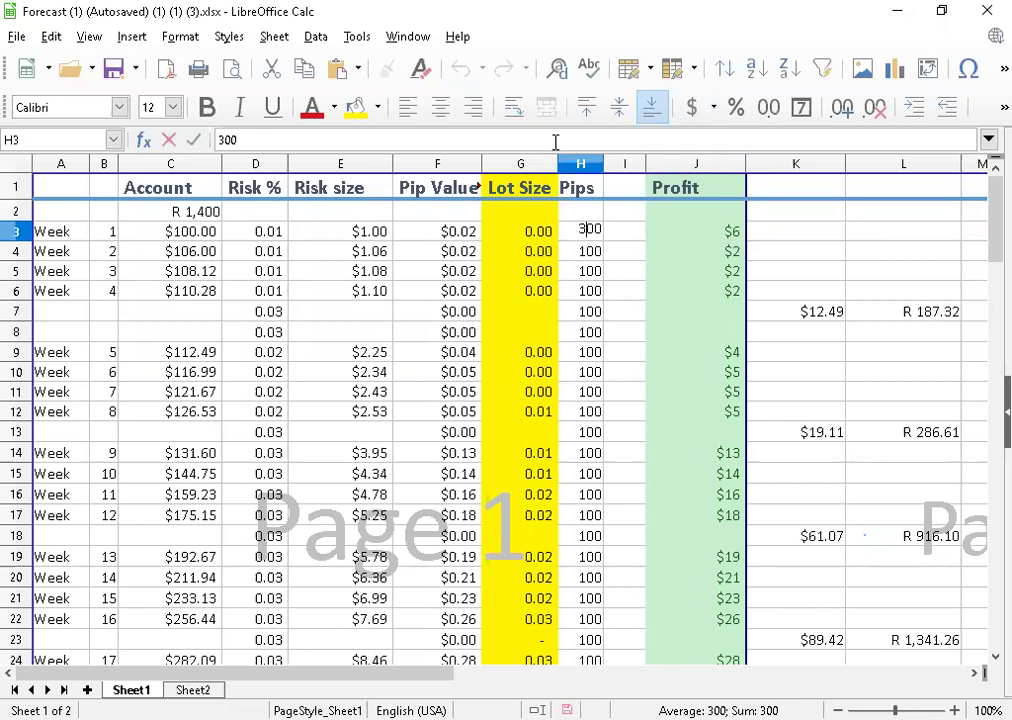
key(BackSpace)
key(Delete)
key(Delete)
text(50)
click(626, 236)
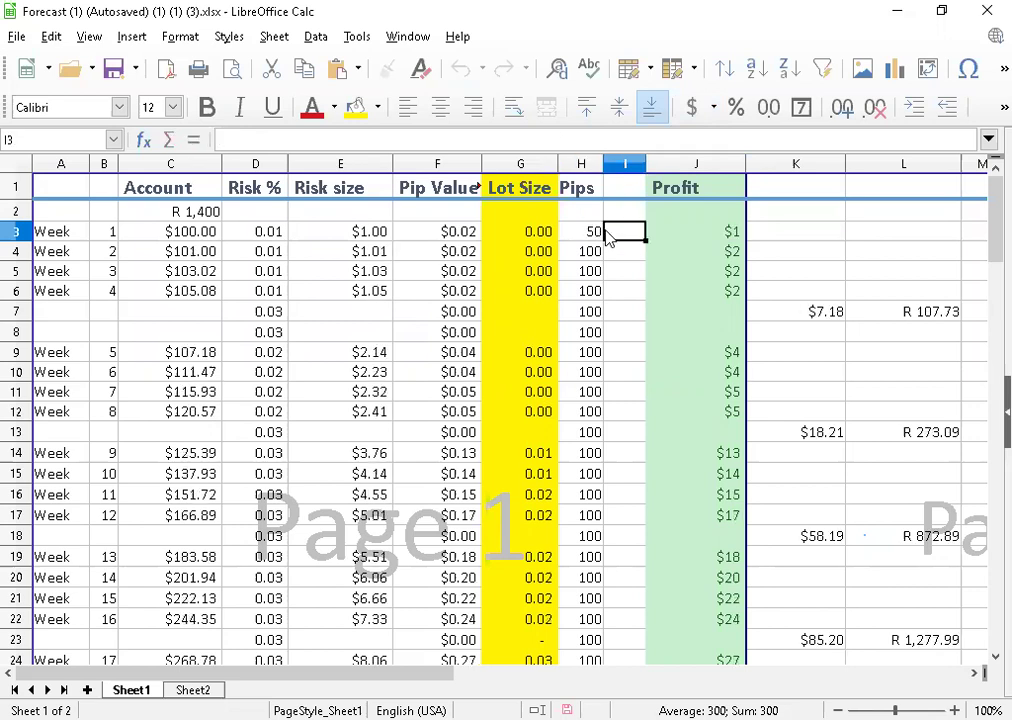
click(588, 233)
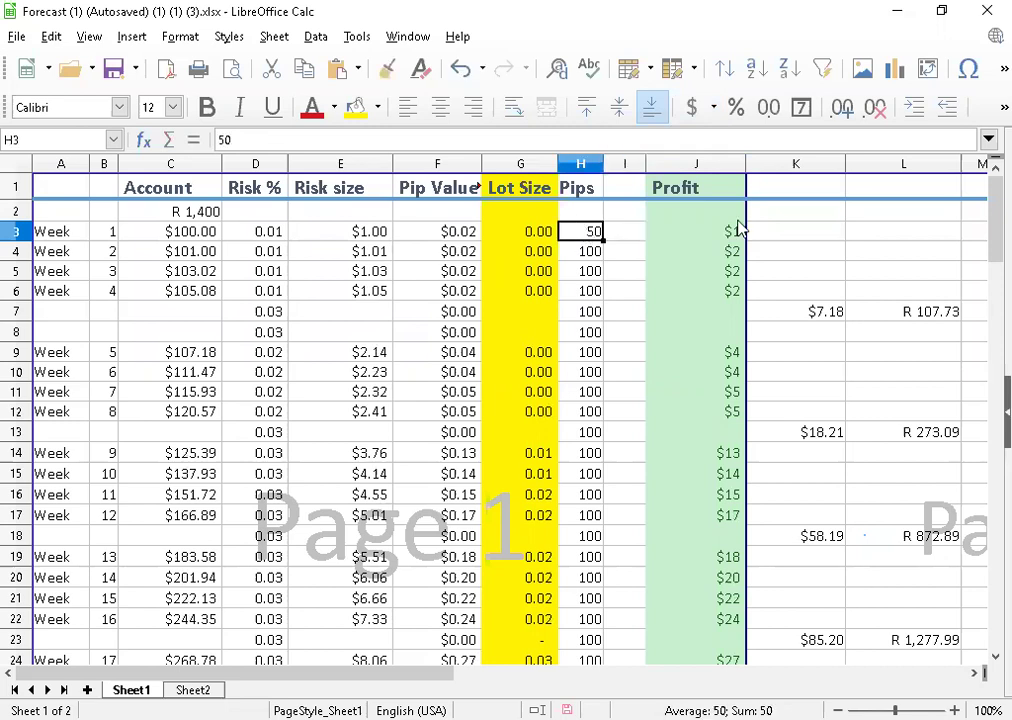
click(706, 234)
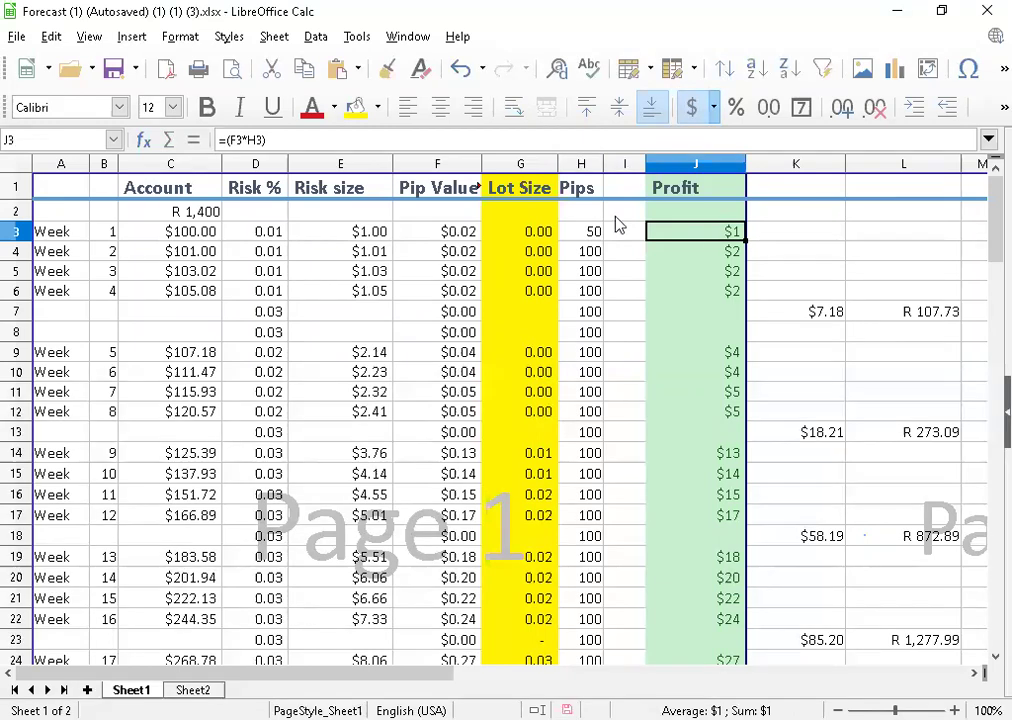
click(433, 212)
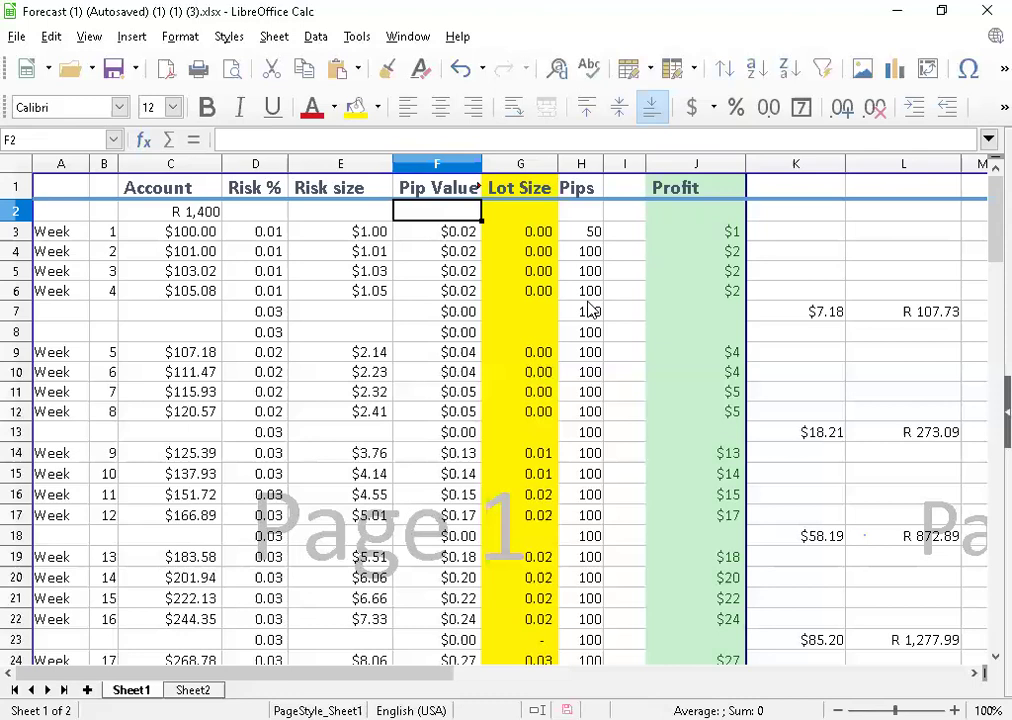
Set the week 1 pips in H3 to 600 and compare it with the week 2 and week 3 pips in H4 and H5
click(594, 238)
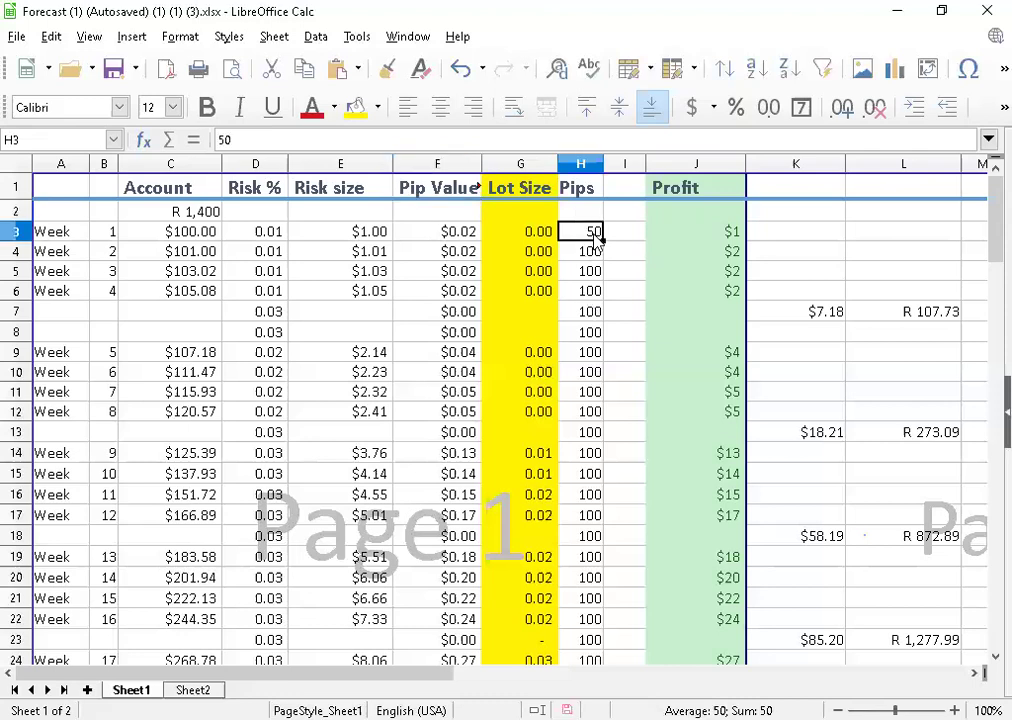
text(6)
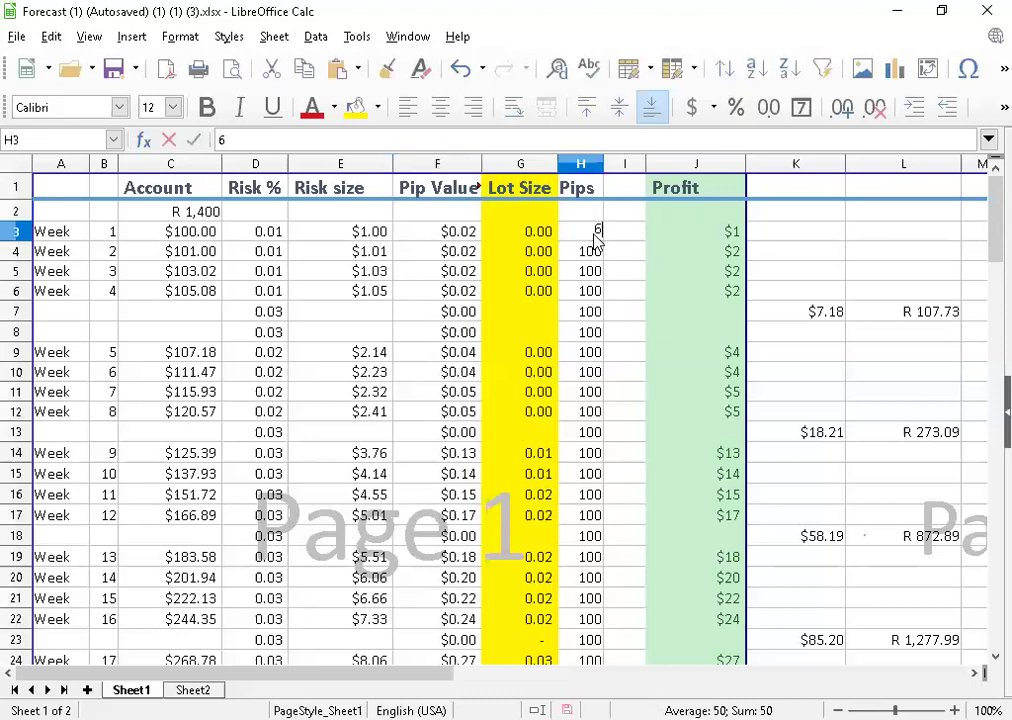
text(00)
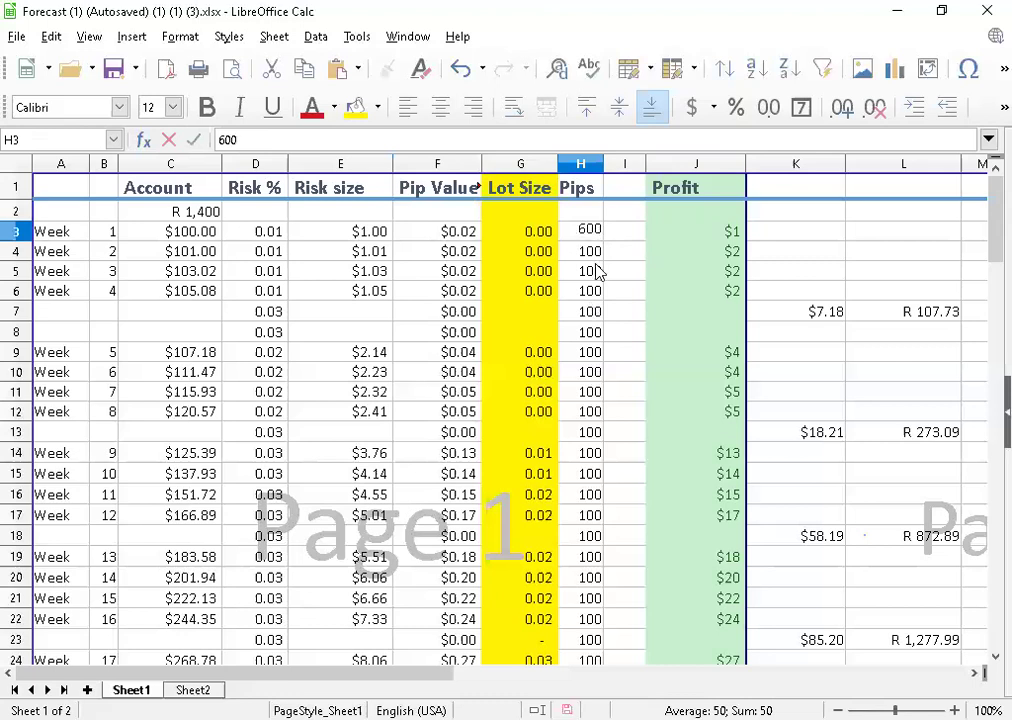
click(597, 271)
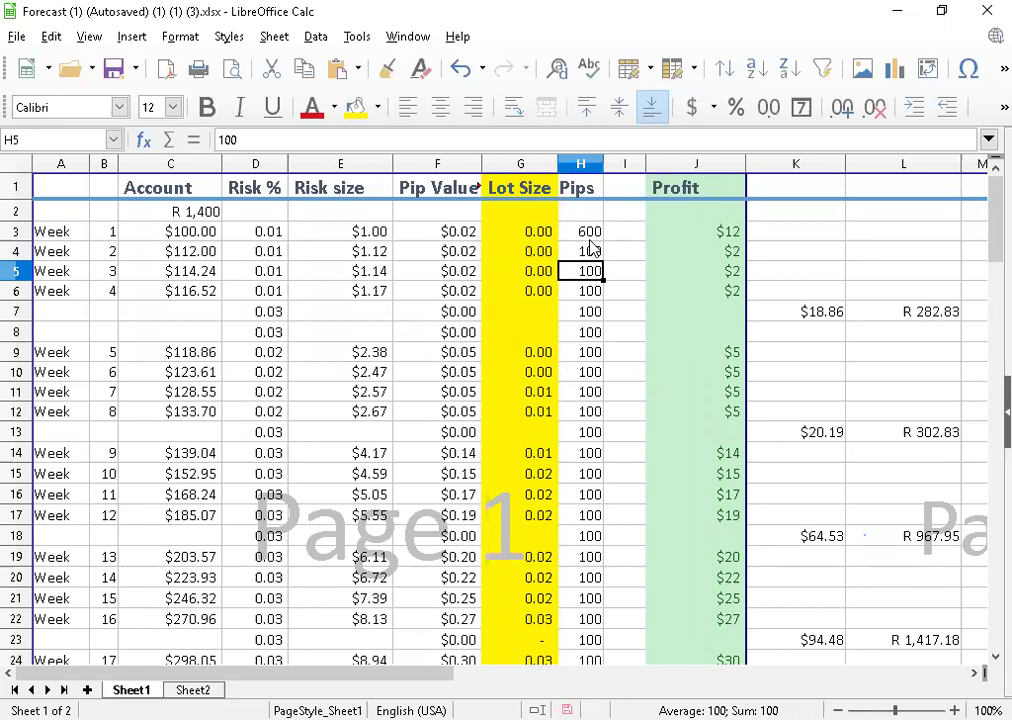
key(Up)
key(Up)
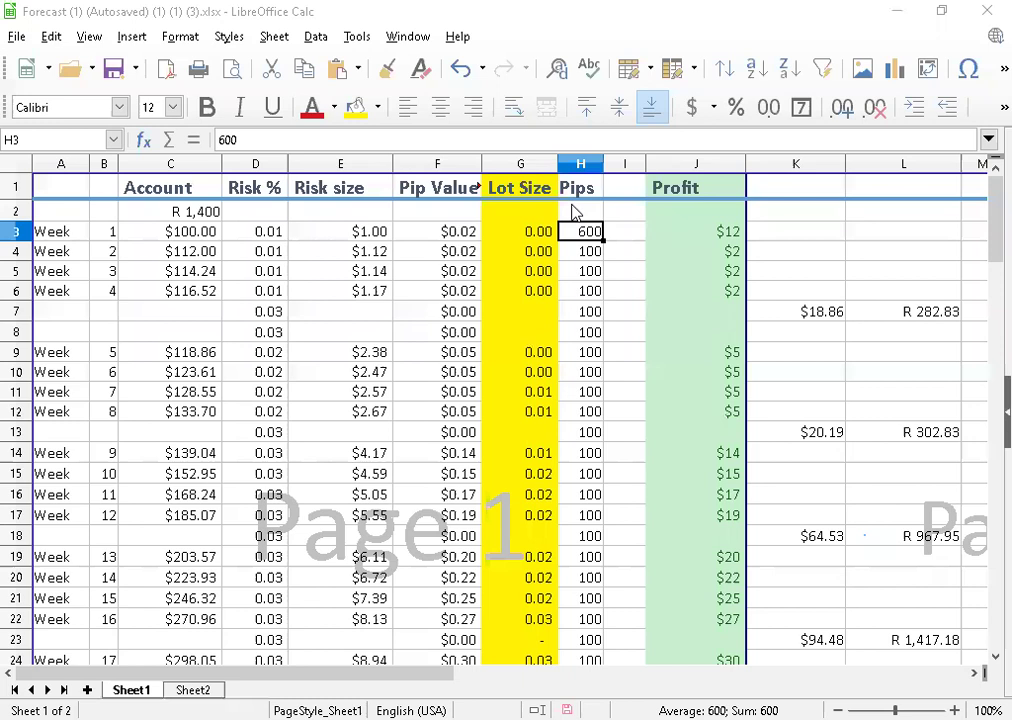
click(597, 258)
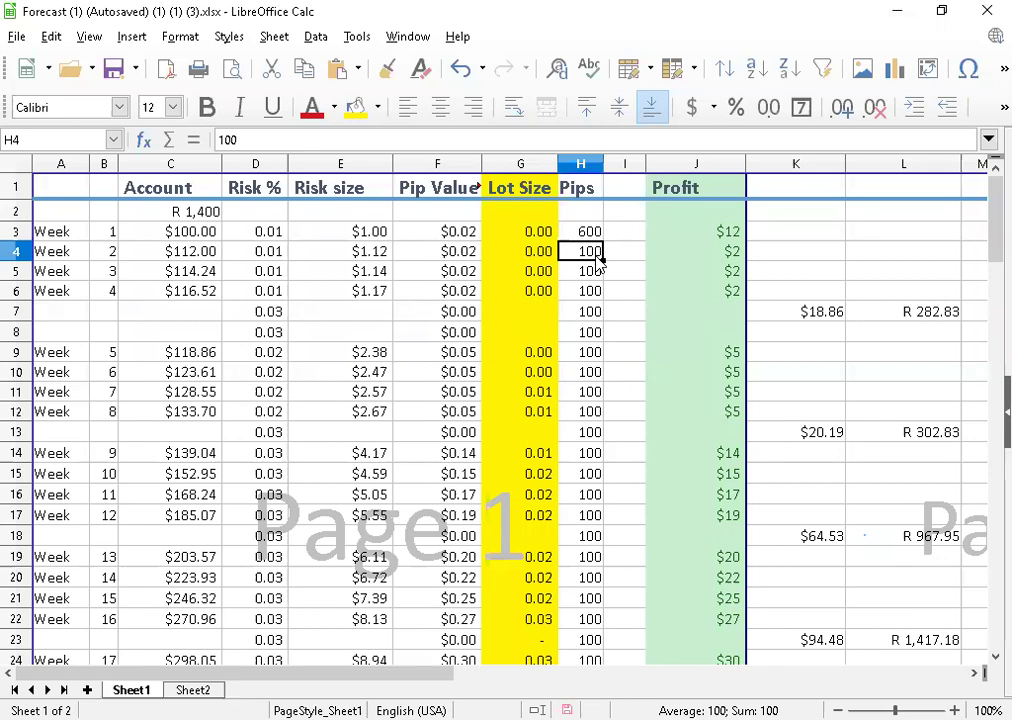
Review the Pips column and set the week 1 pips in H3 back to 100
click(580, 164)
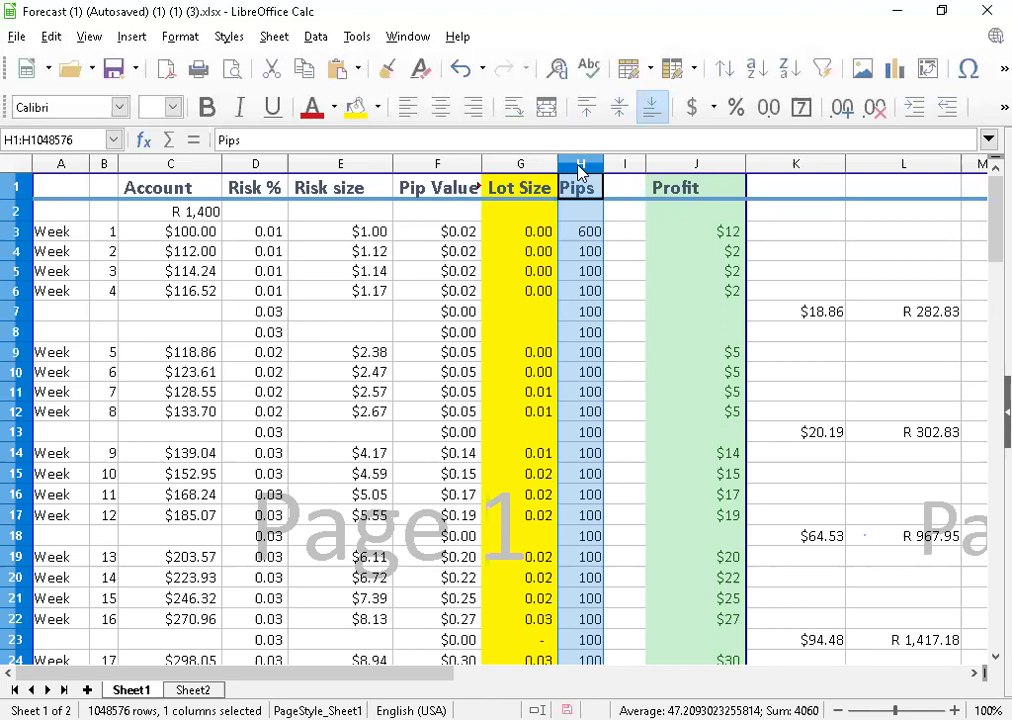
click(578, 253)
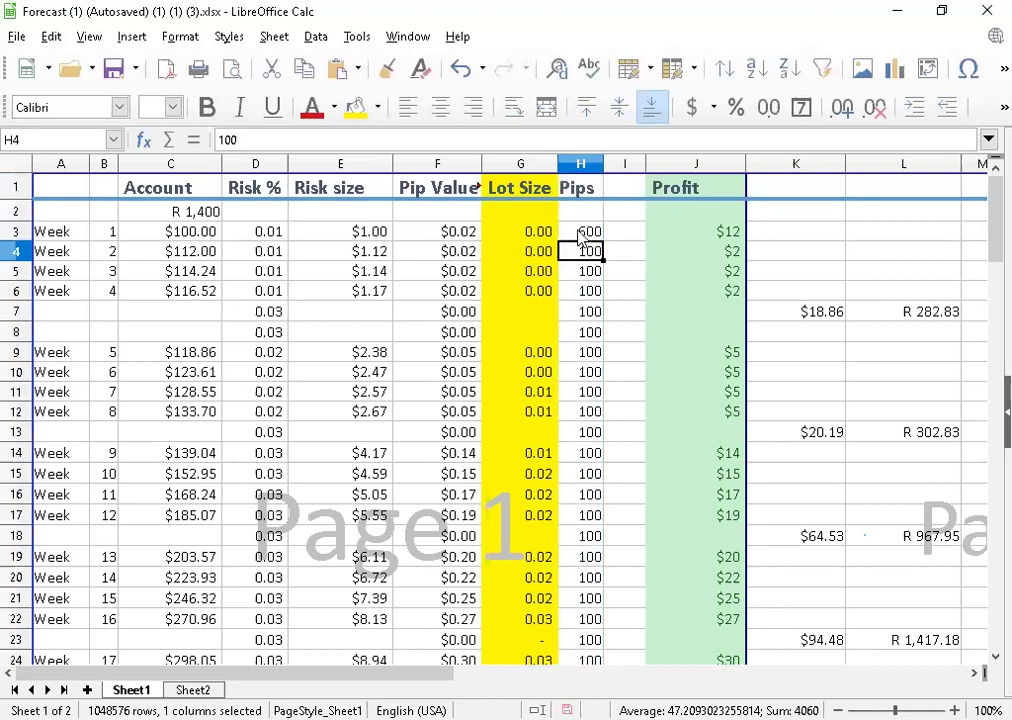
click(579, 234)
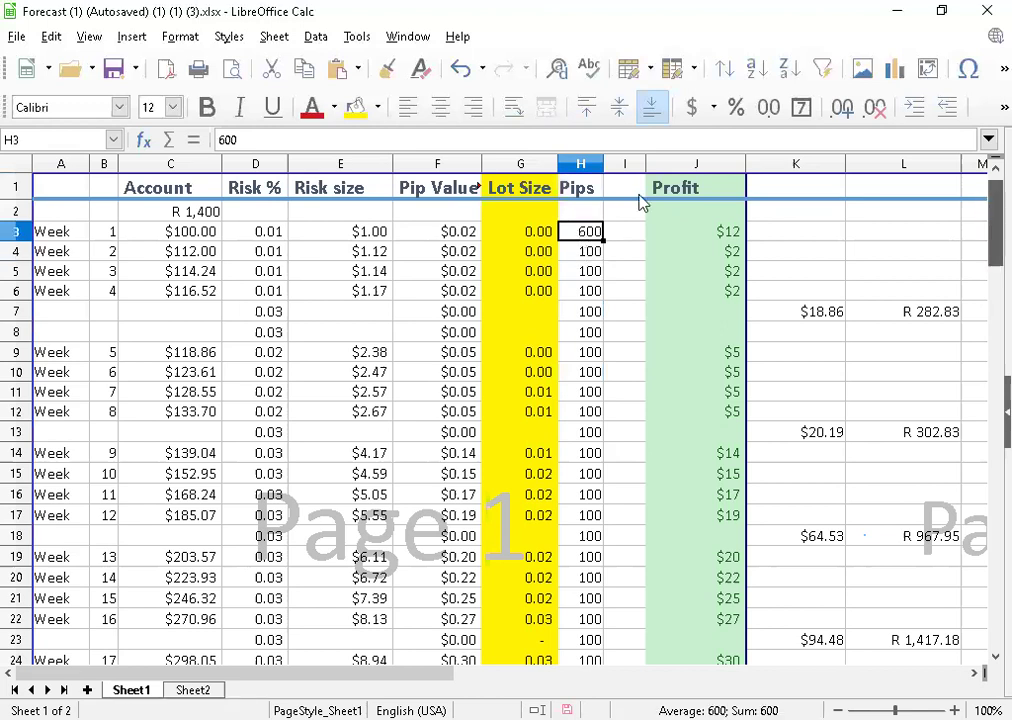
scroll(980, 190, down, 1)
scroll(590, 250, up, 1)
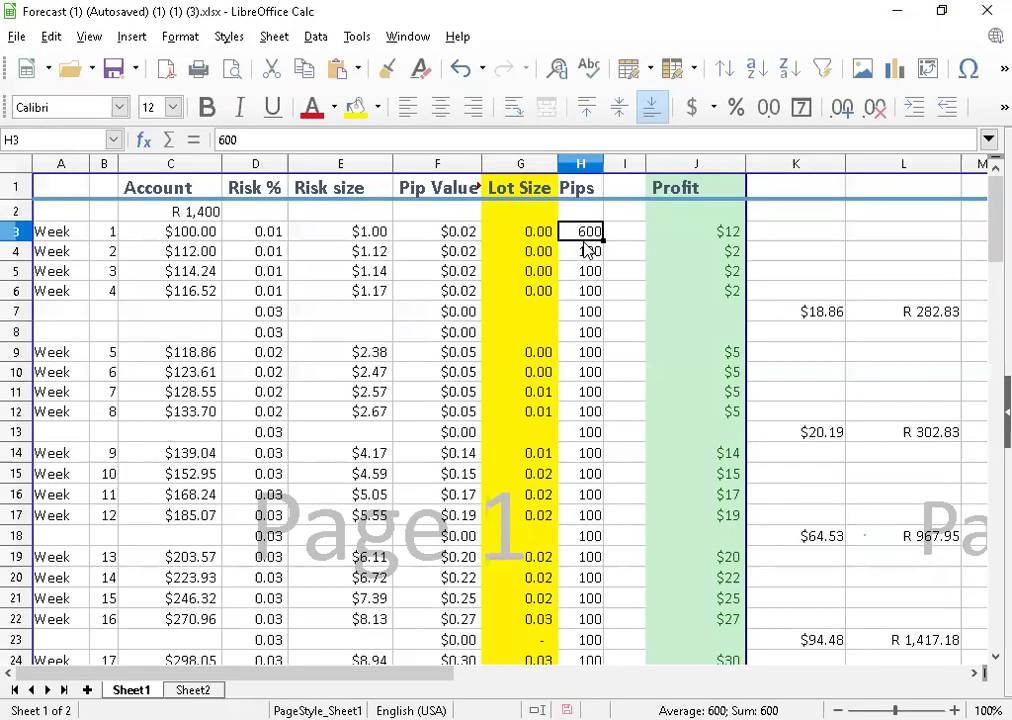
text(100)
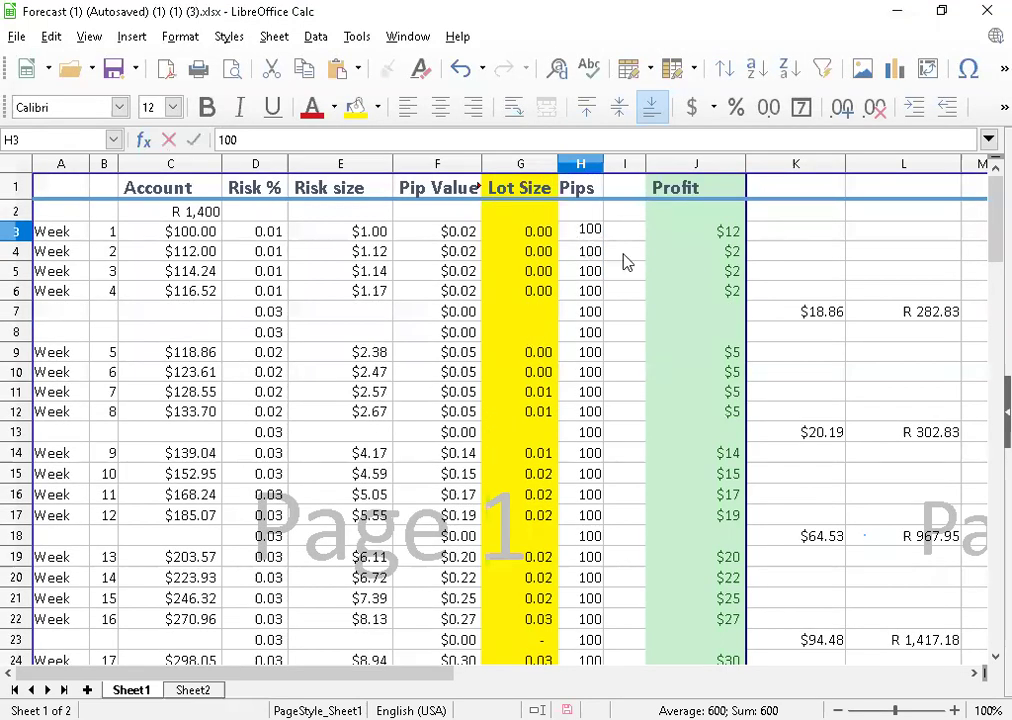
click(624, 253)
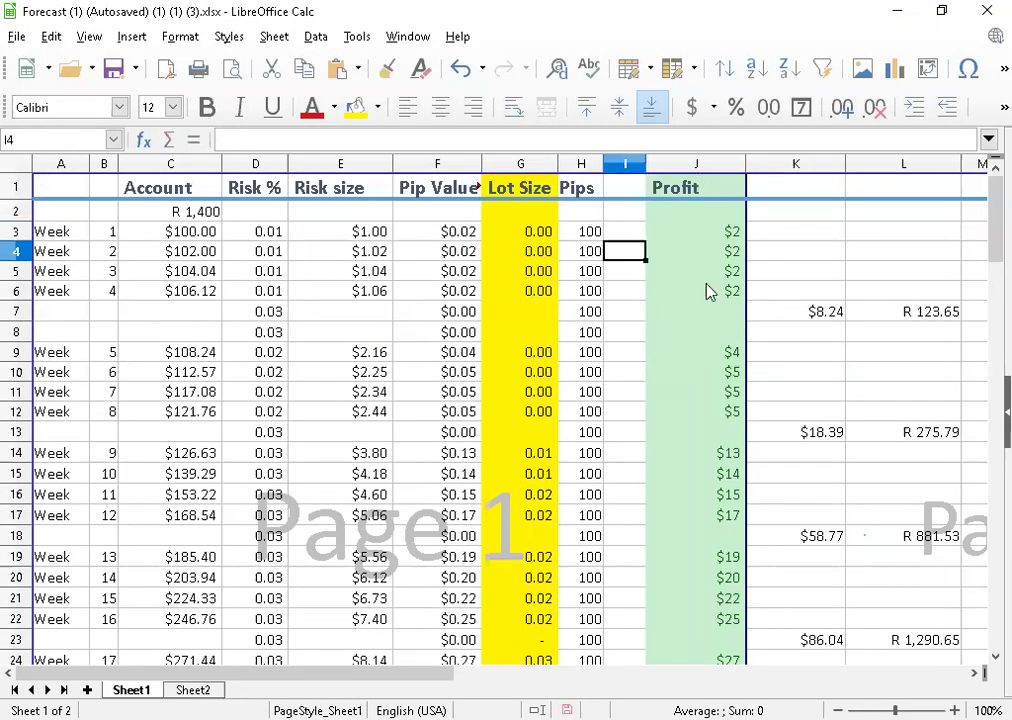
Check the profit sum formula in K7 and change the rand conversion formula in L7 to =K7*14
click(822, 314)
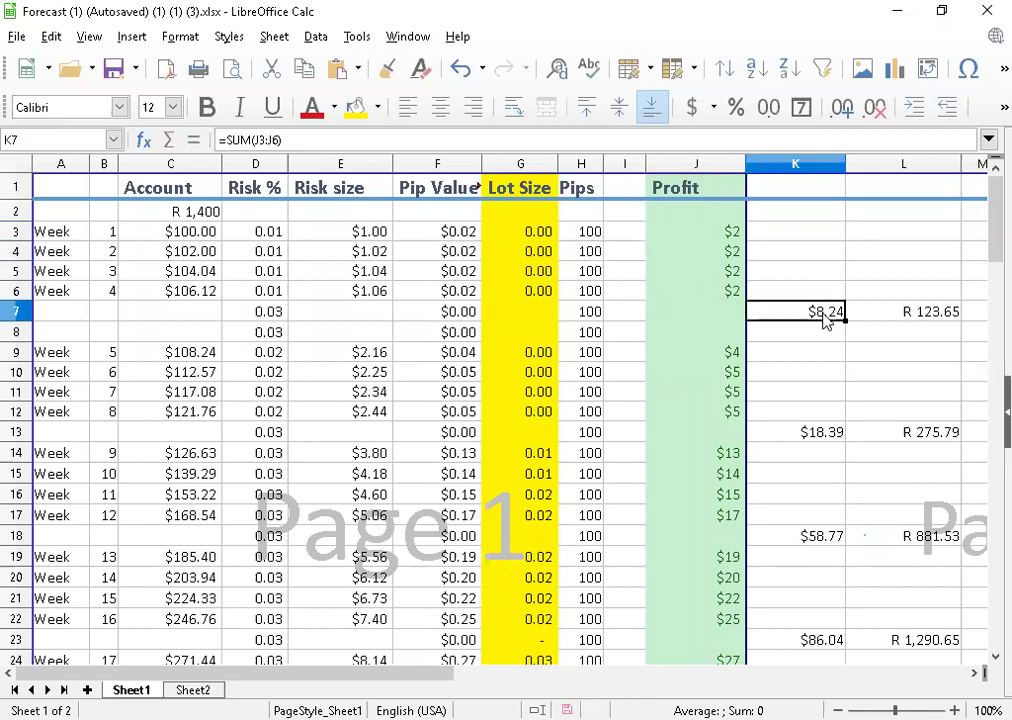
click(940, 316)
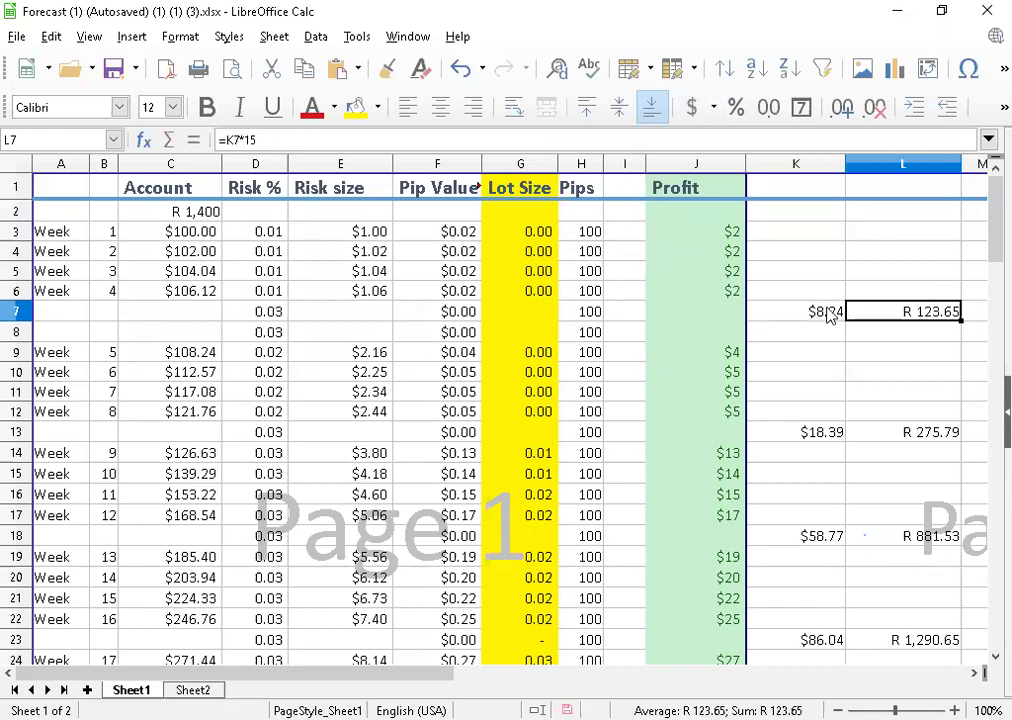
click(316, 140)
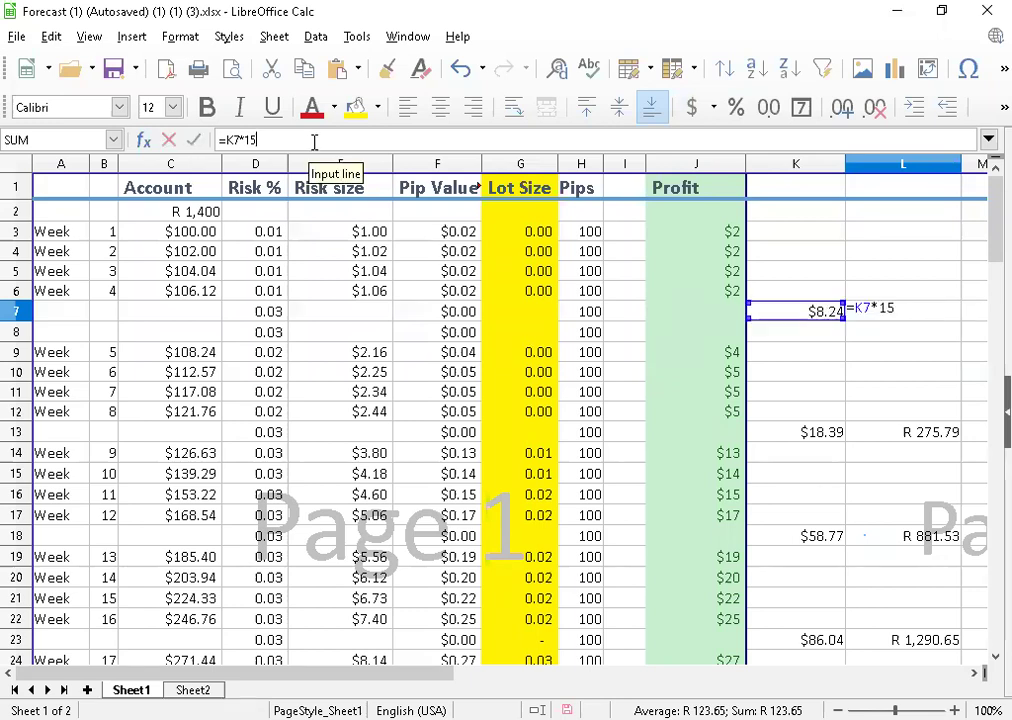
key(BackSpace)
text(4)
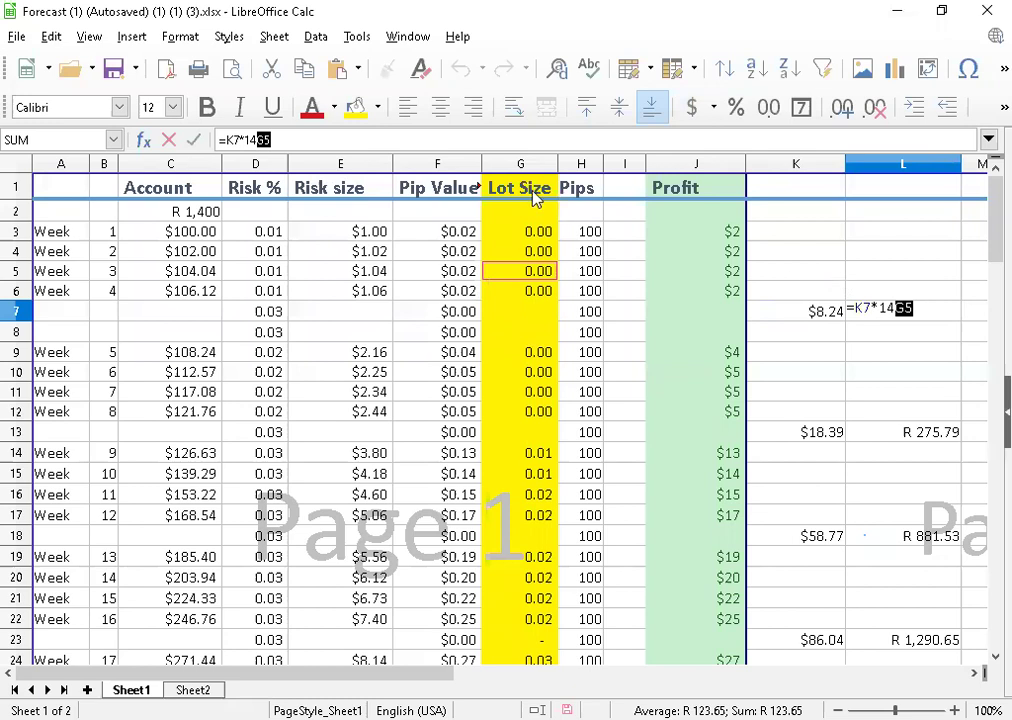
click(468, 146)
key(BackSpace)
key(BackSpace)
key(Return)
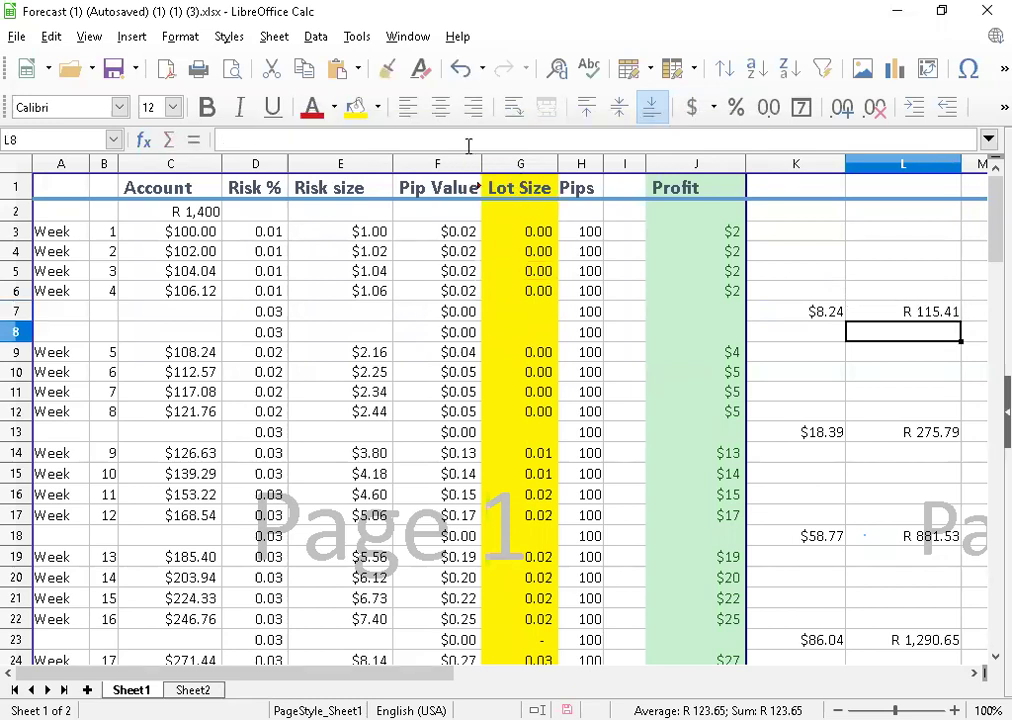
click(912, 318)
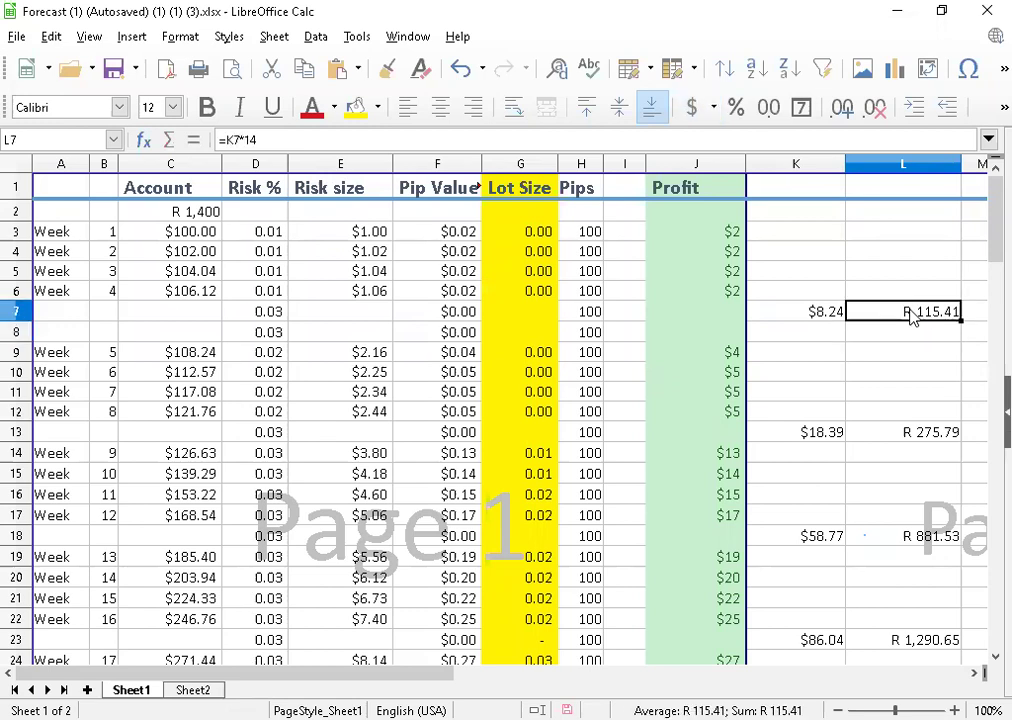
Review the Profit column, the starting account in C3, the risk percentage in D3 and the risk size formula in E3
drag(985, 219, 980, 160)
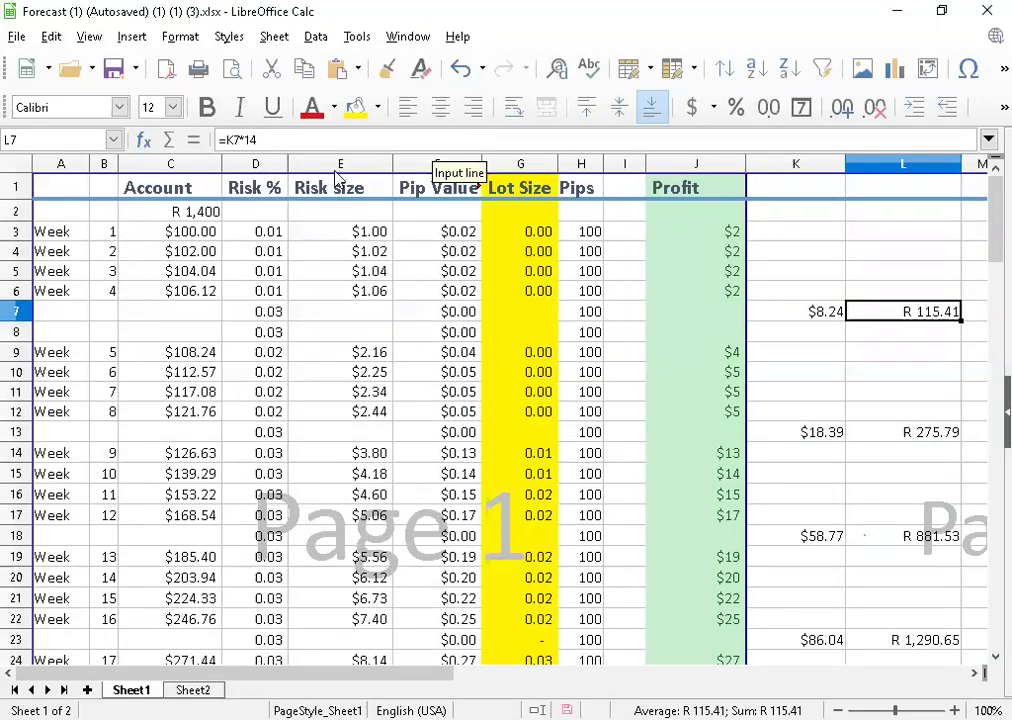
drag(695, 271, 695, 188)
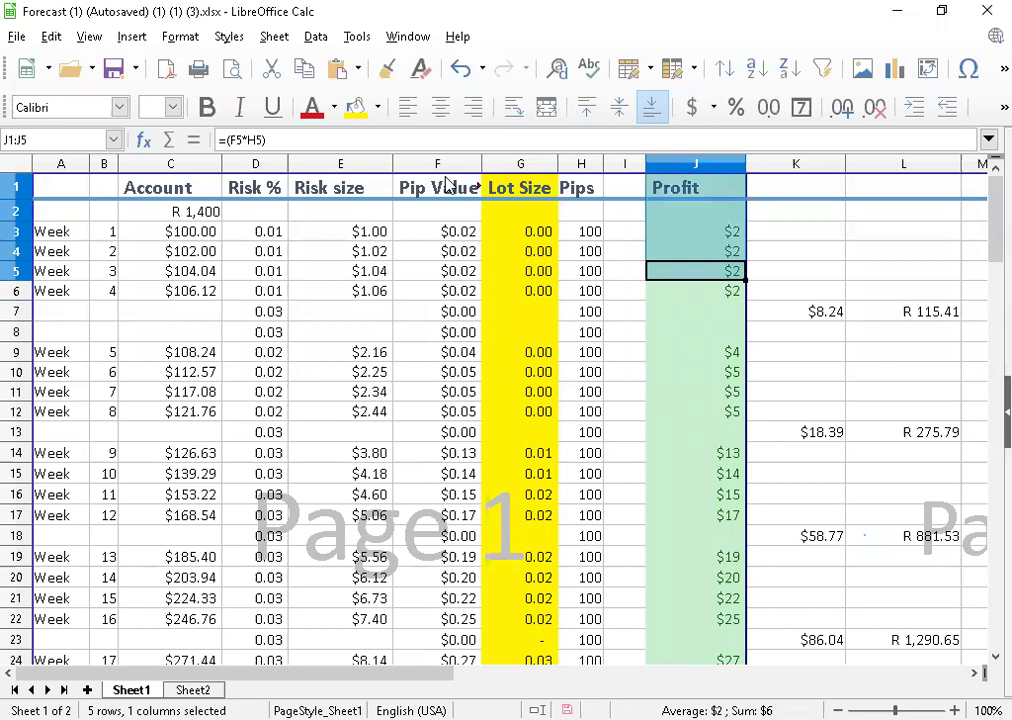
click(259, 259)
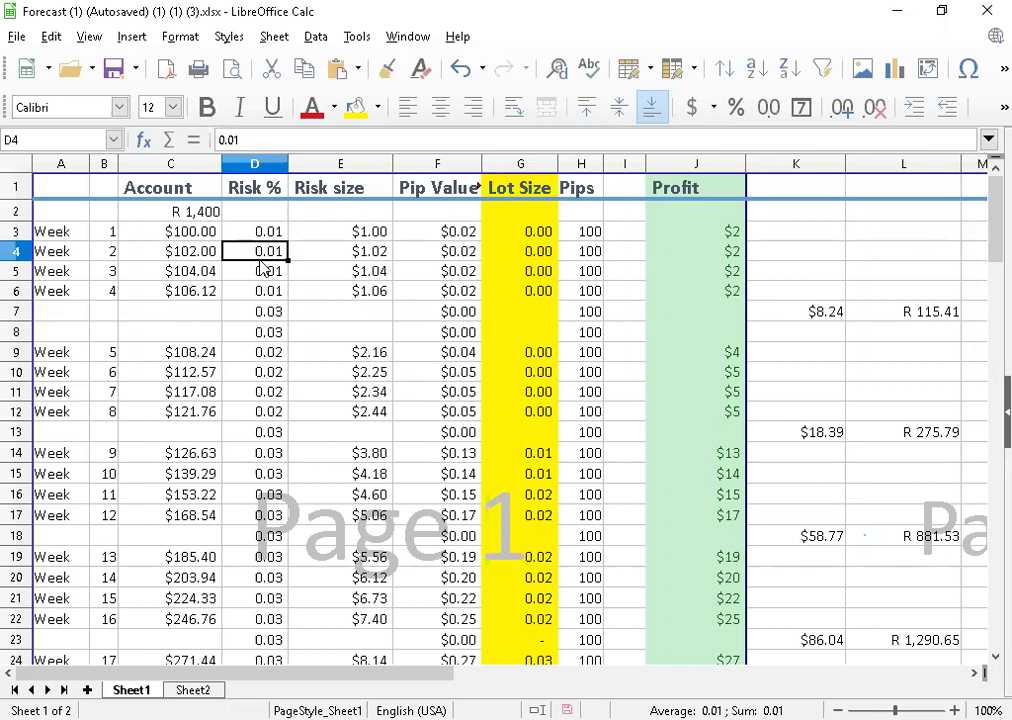
click(160, 232)
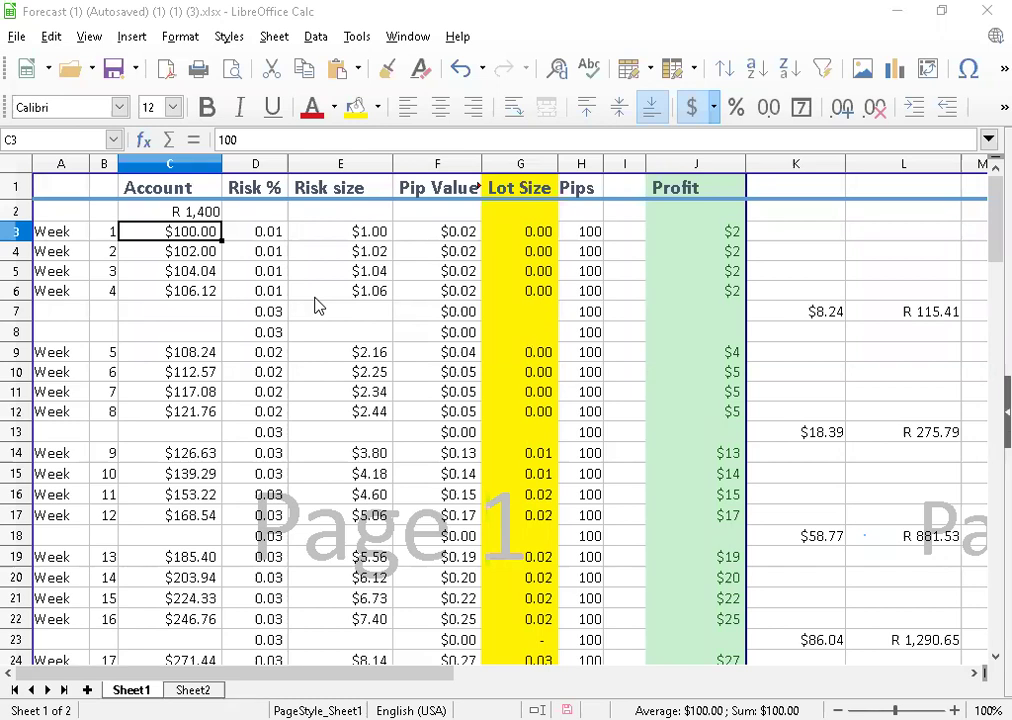
click(248, 234)
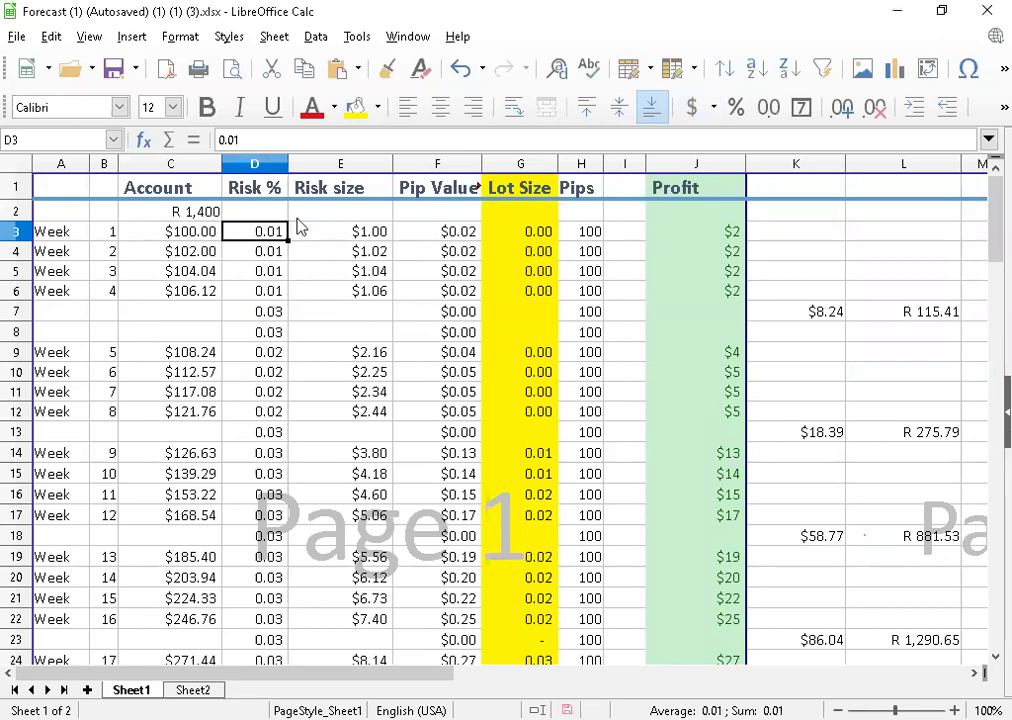
click(335, 232)
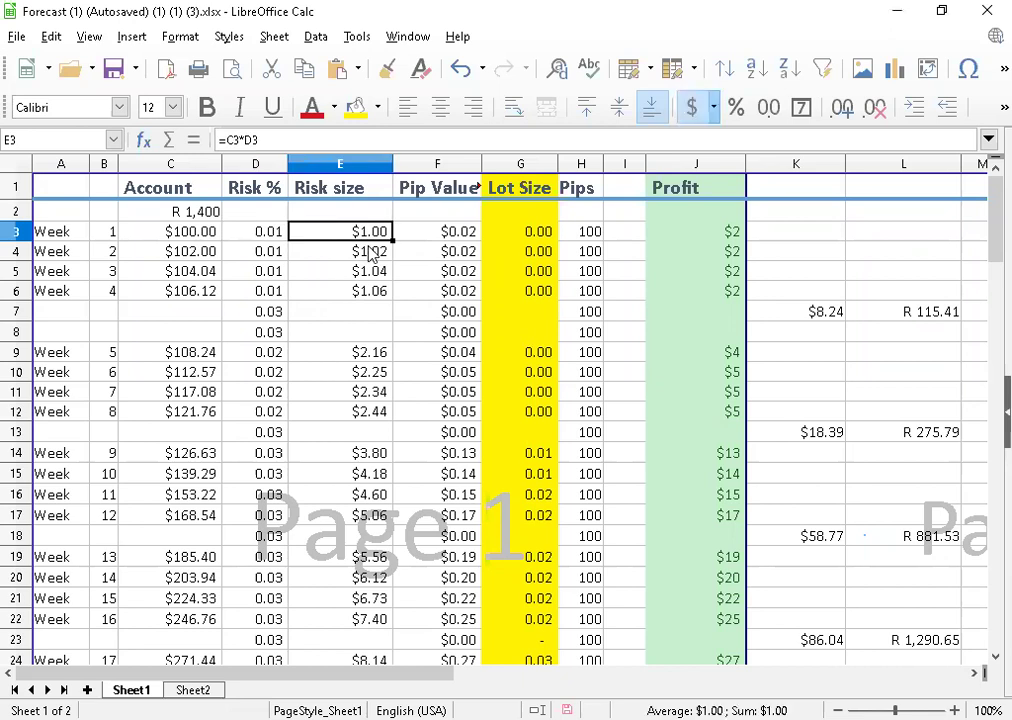
Set the week 1 risk percentage in D3 to 0.05 and check the week 1 risk size and lot size
click(242, 237)
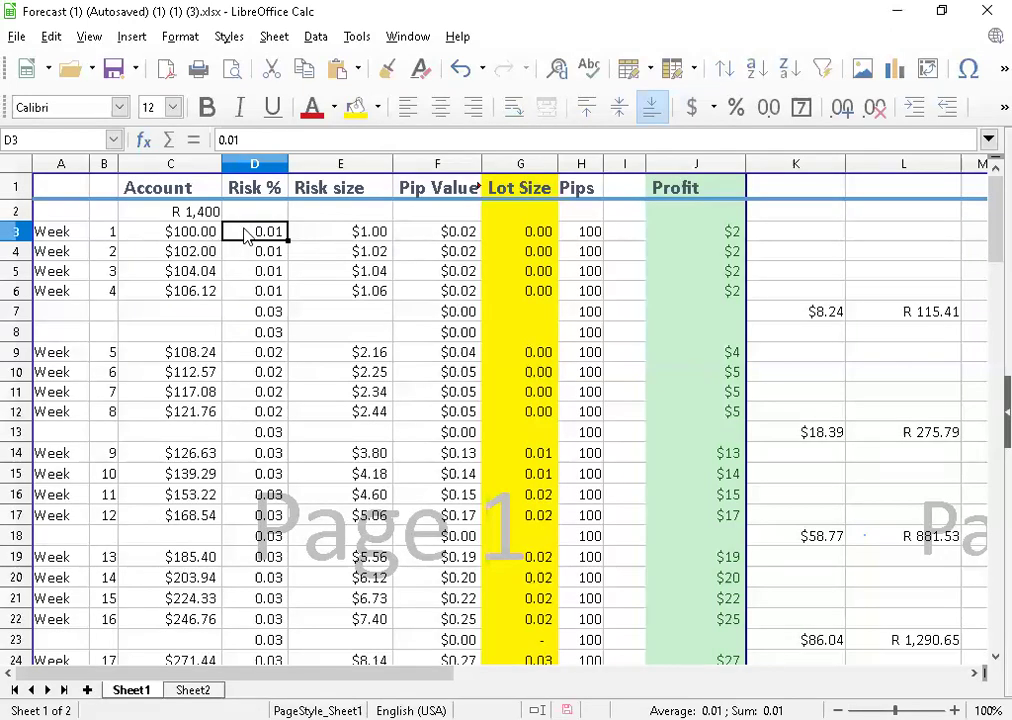
text(0.05)
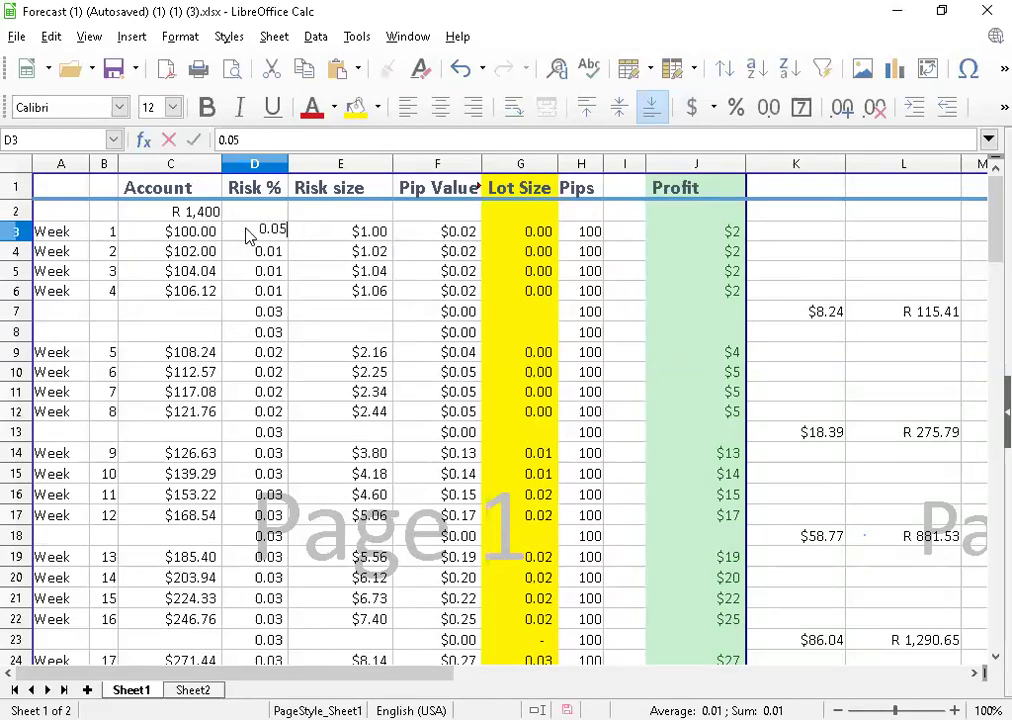
click(338, 234)
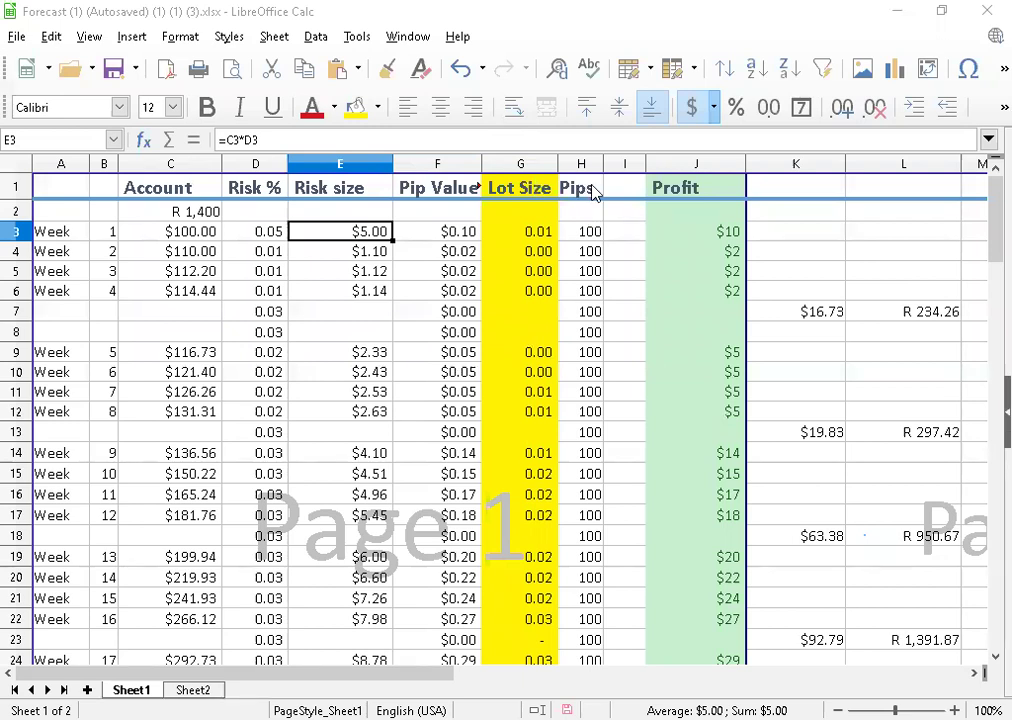
click(574, 255)
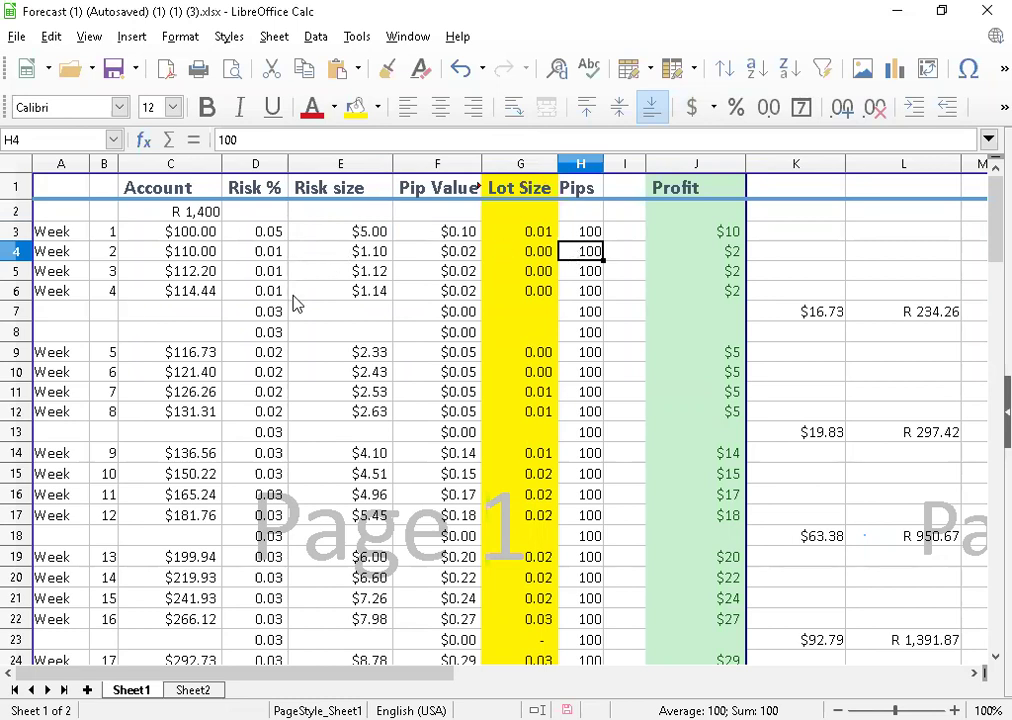
click(524, 231)
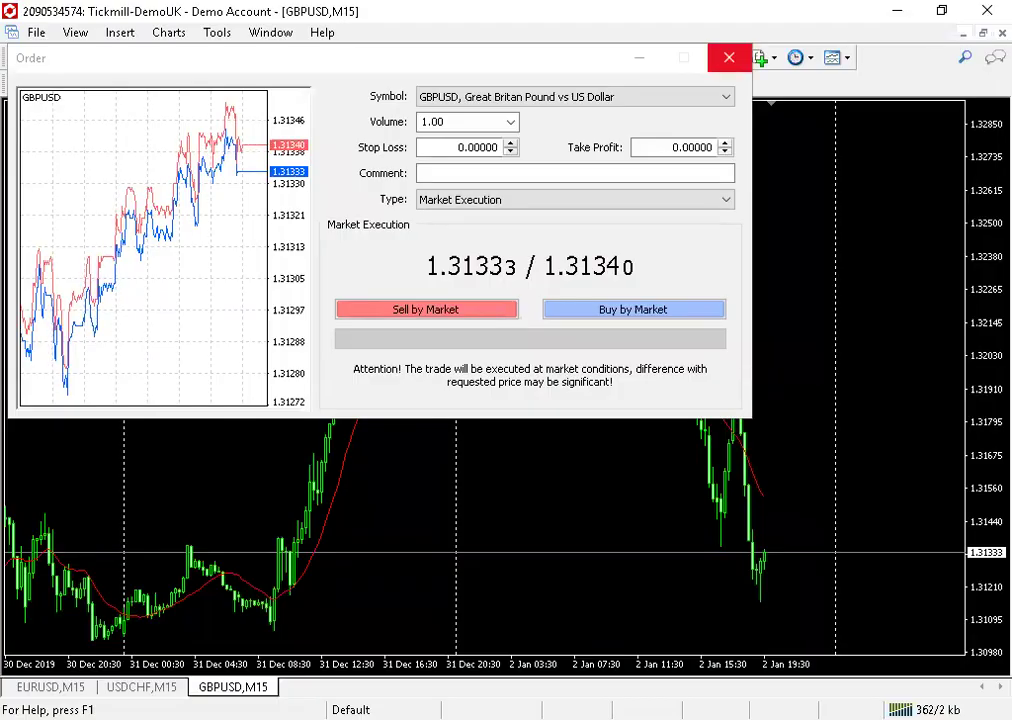
Switch to MetaTrader 4 and buy 0.01 lots of GBPUSD at market price
key(Escape)
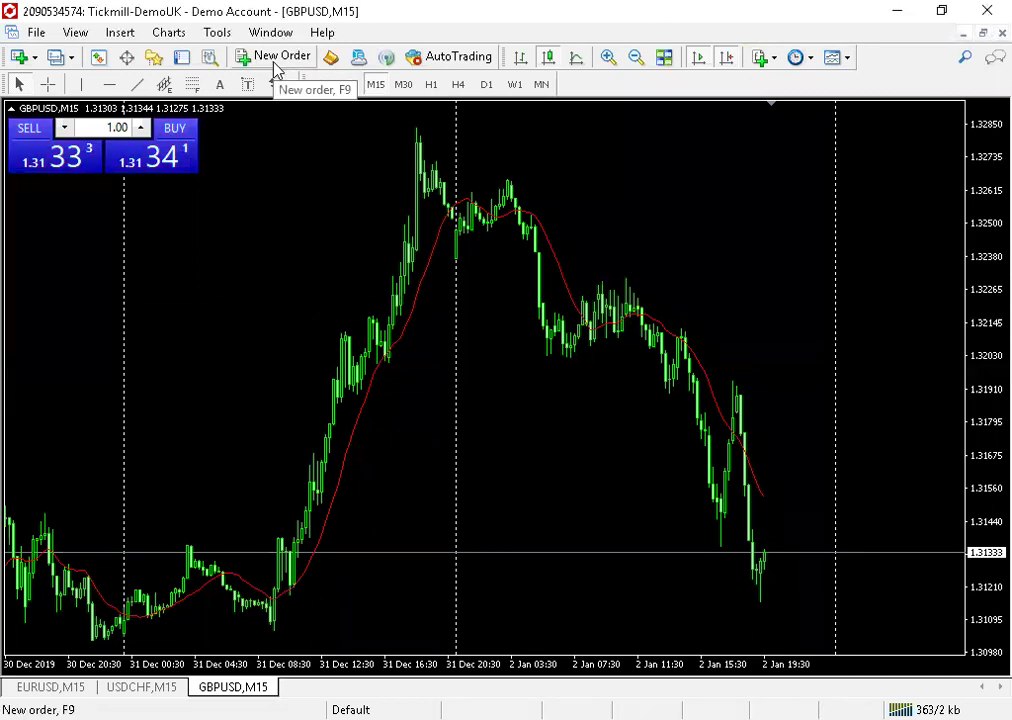
click(275, 60)
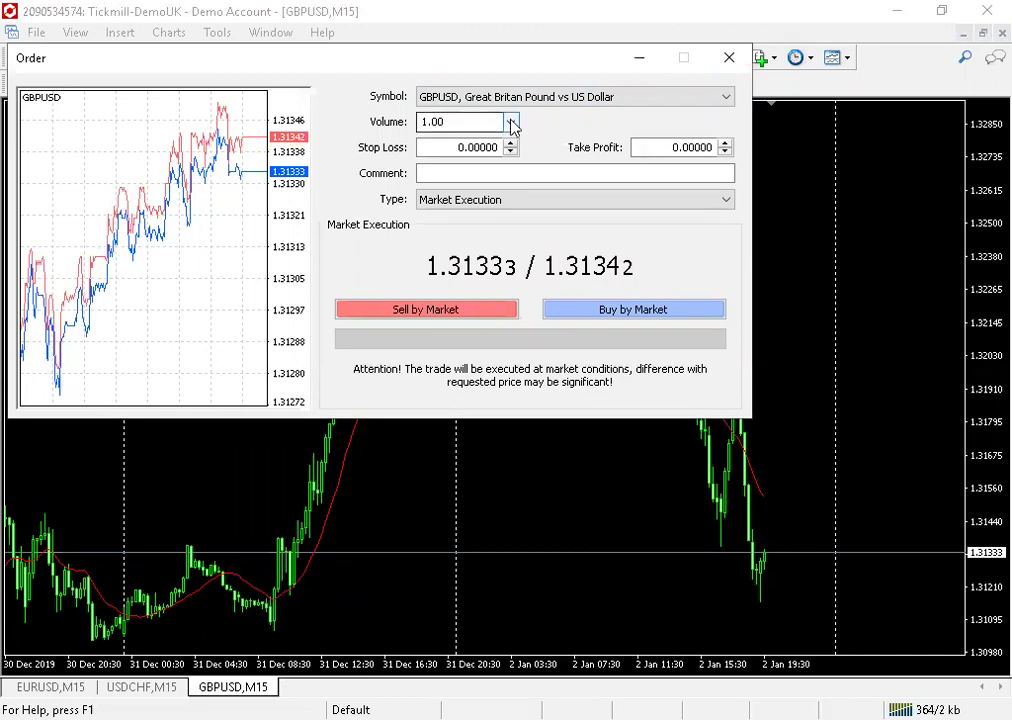
click(456, 121)
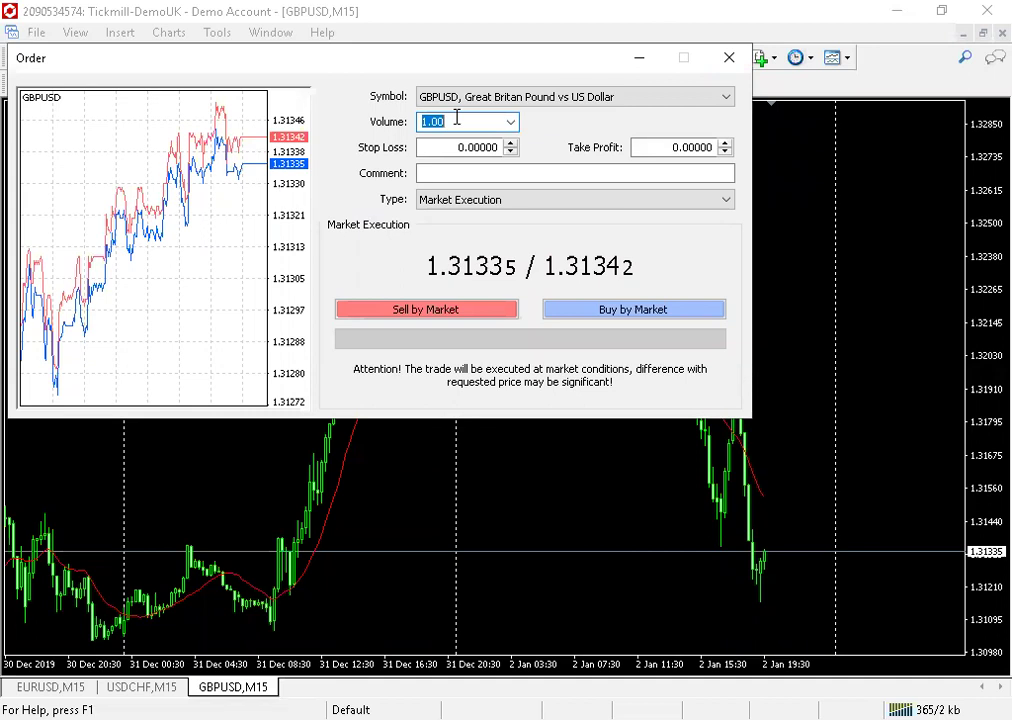
text(0)
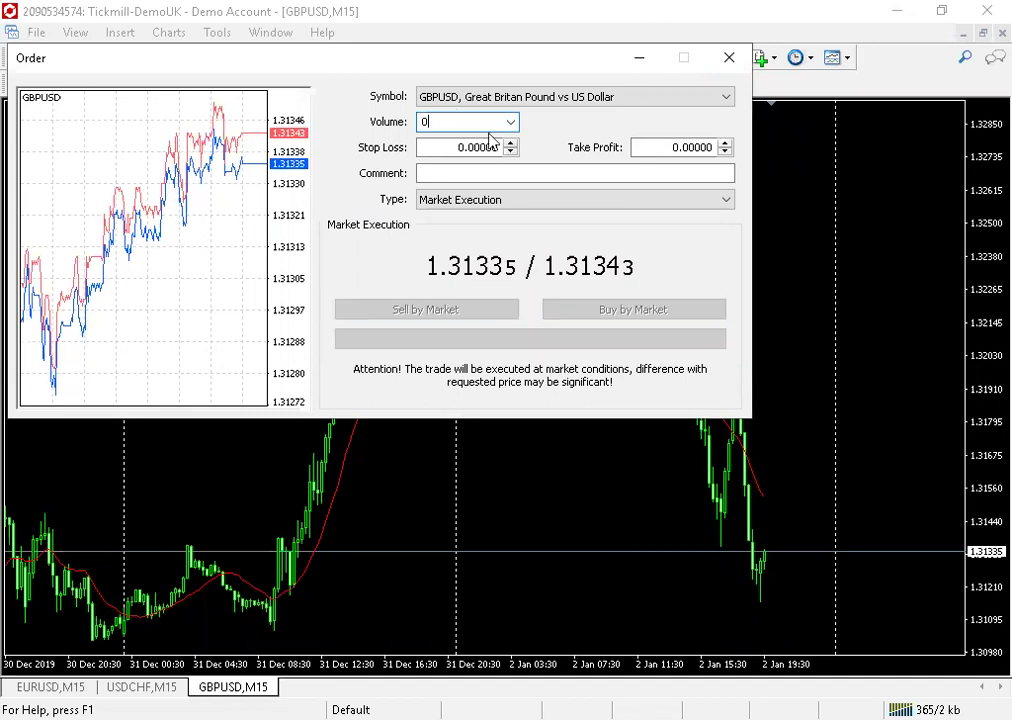
text(.01)
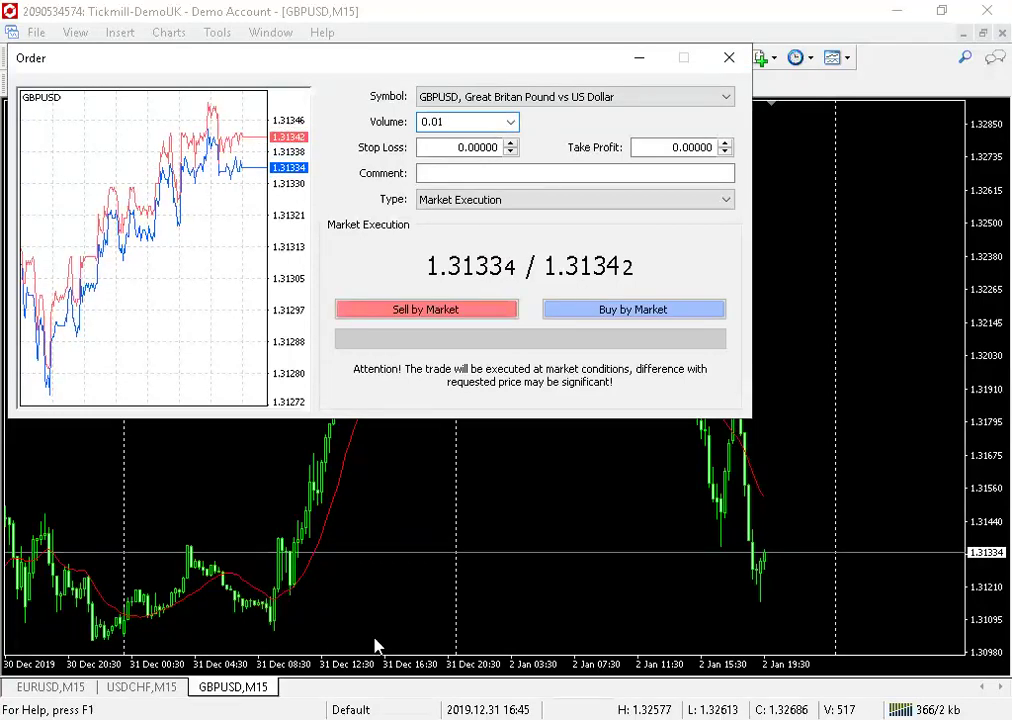
click(623, 312)
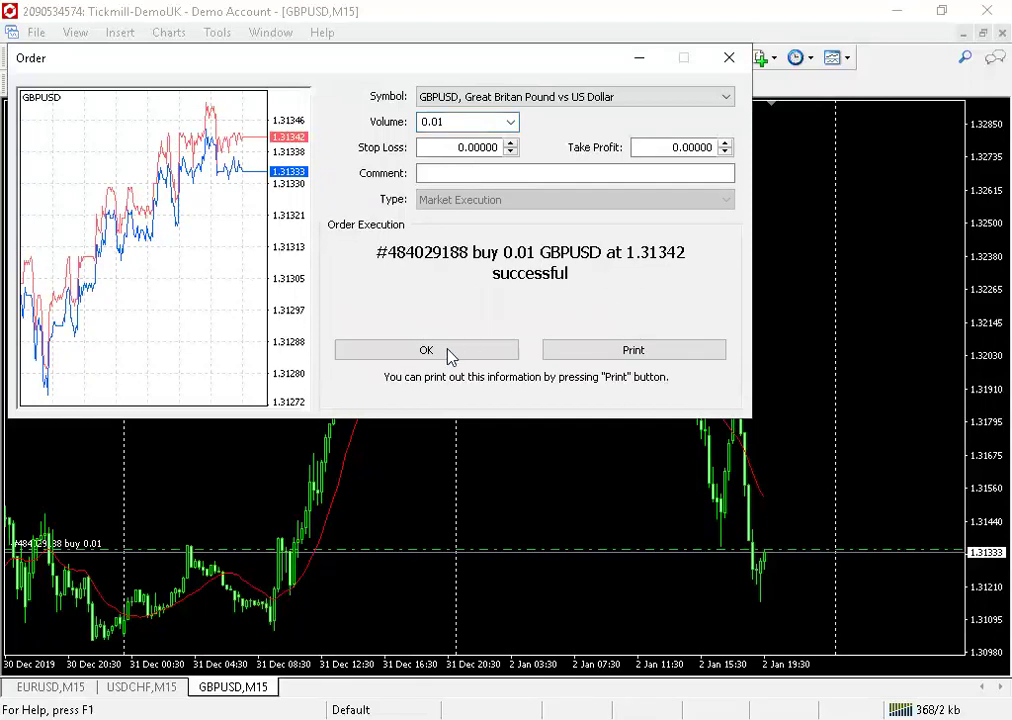
click(449, 357)
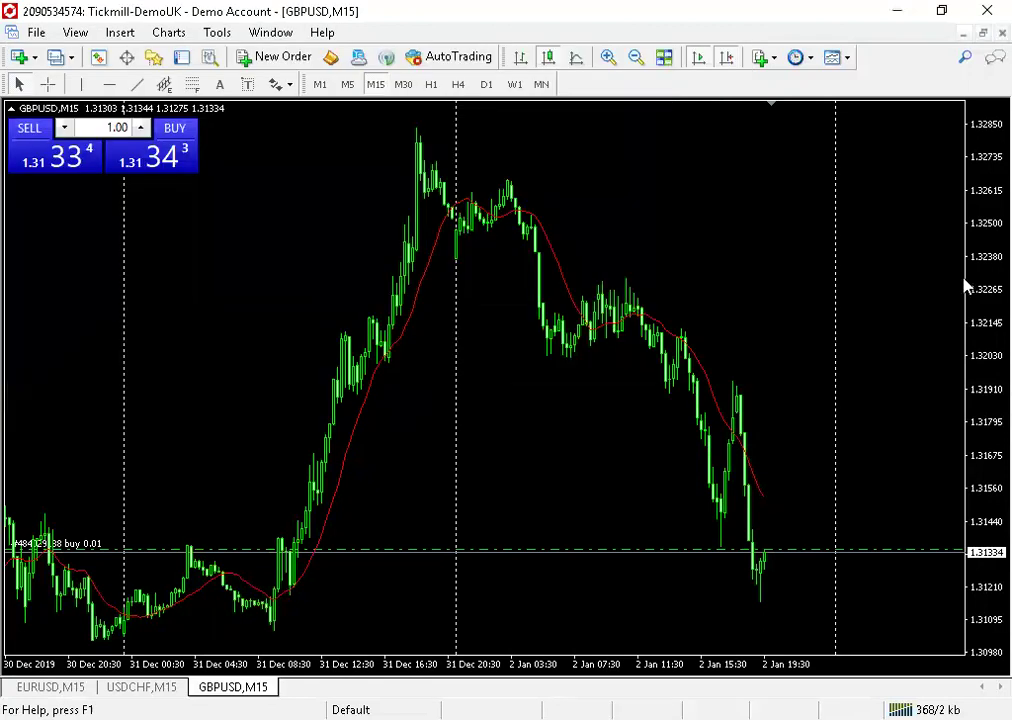
Accept the One-Click Trading terms and place a stop loss for the GBPUSD buy order at about 1.3084
drag(975, 288, 785, 626)
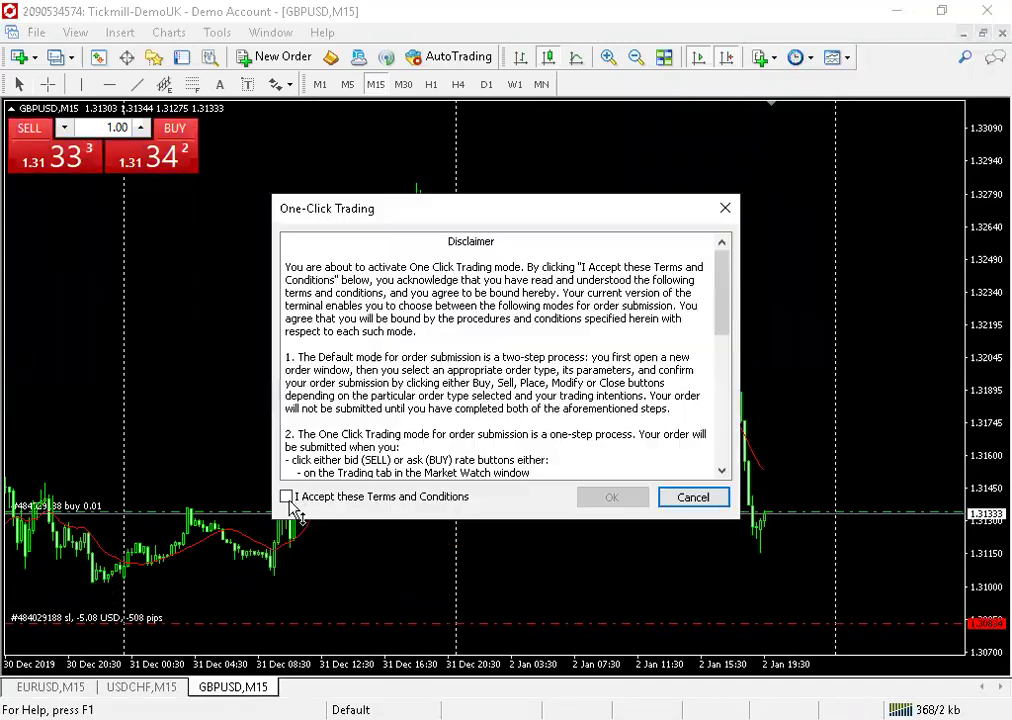
click(287, 498)
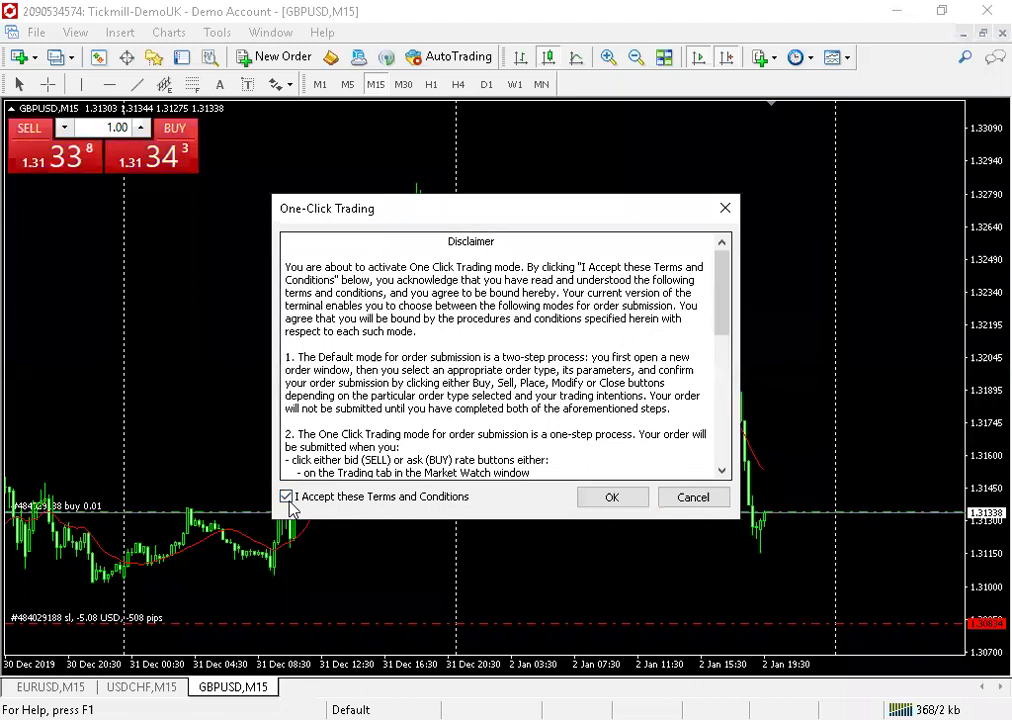
click(610, 498)
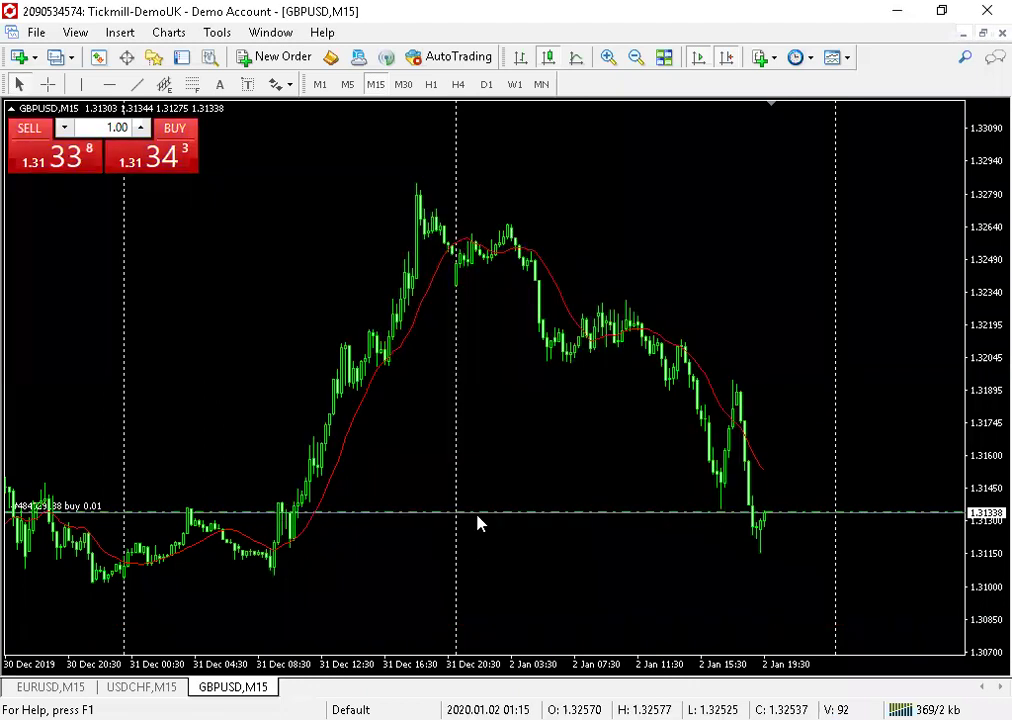
mouse_move(472, 620)
mouse_down()
mouse_move(463, 632)
mouse_move(461, 624)
mouse_up()
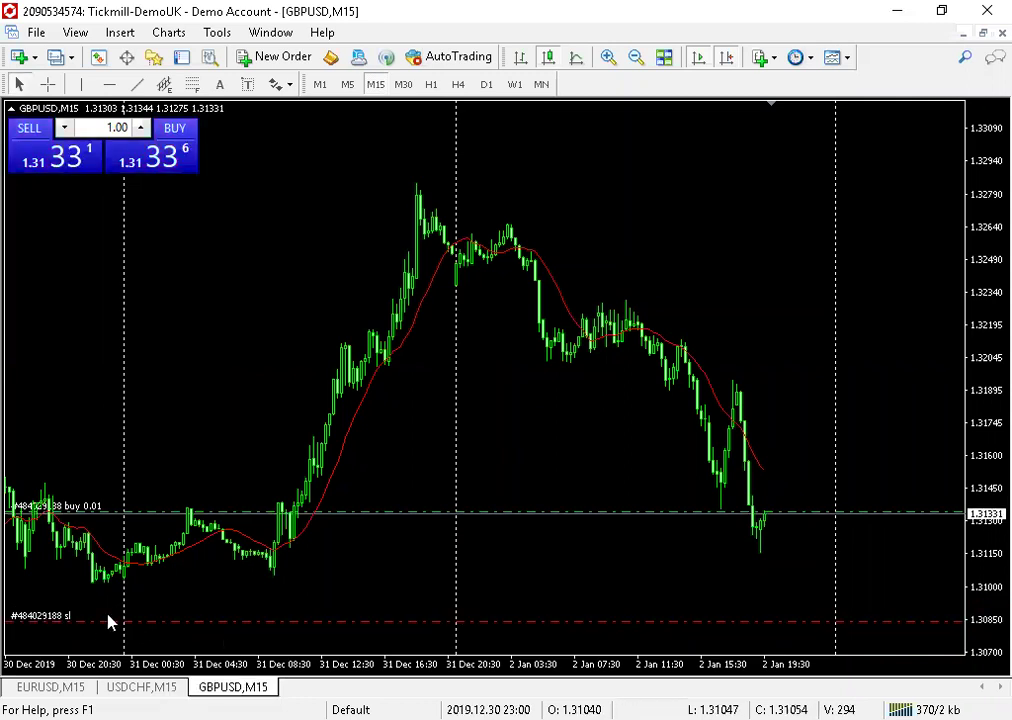